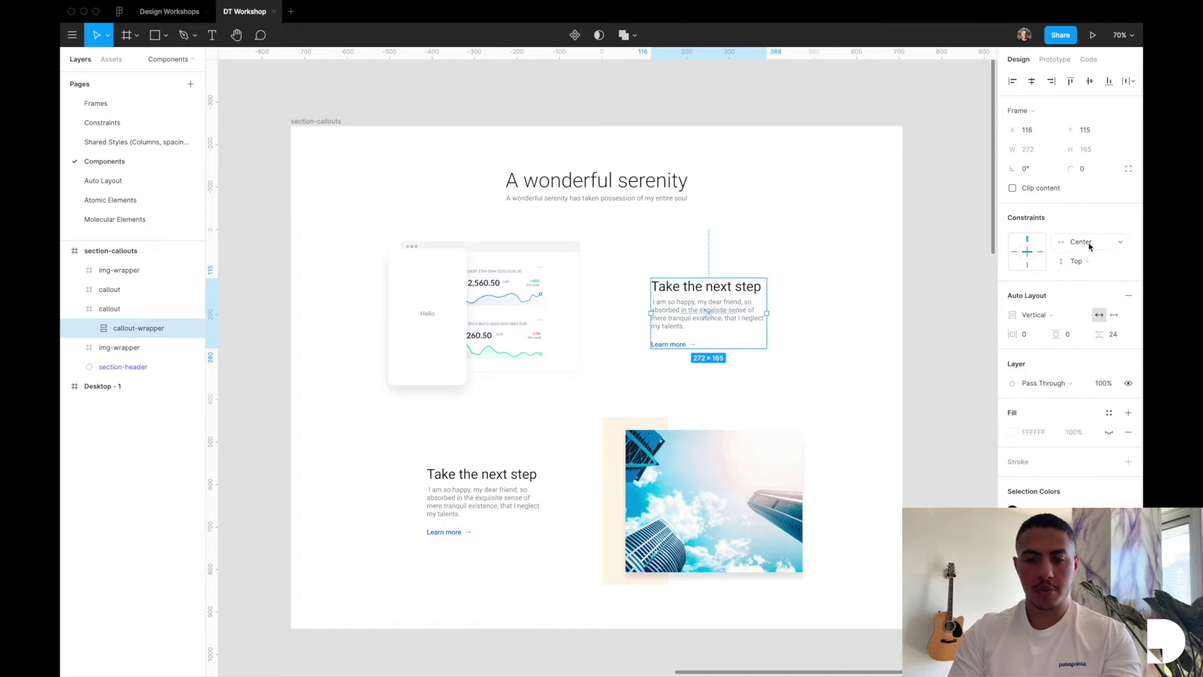
Examine the upper callout's nested layers: callout-wrapper, the Learn more link, callout-desc, and its heading and description text
click(702, 314)
click(669, 344)
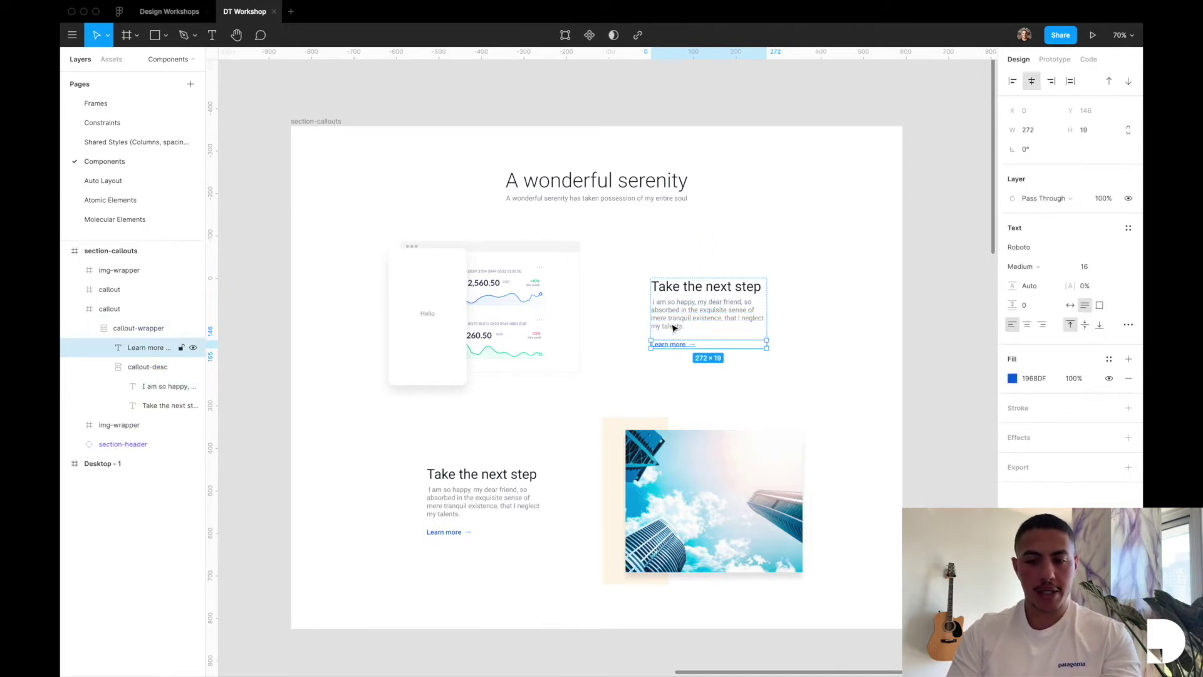
double_click(691, 321)
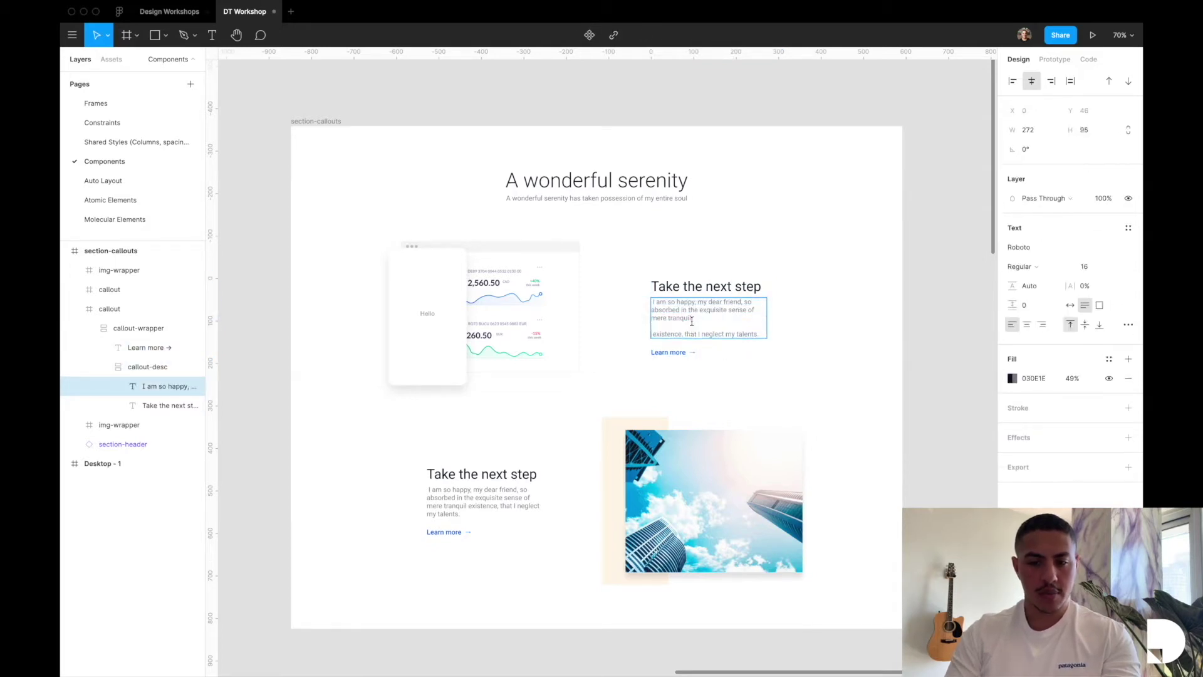
key(Escape)
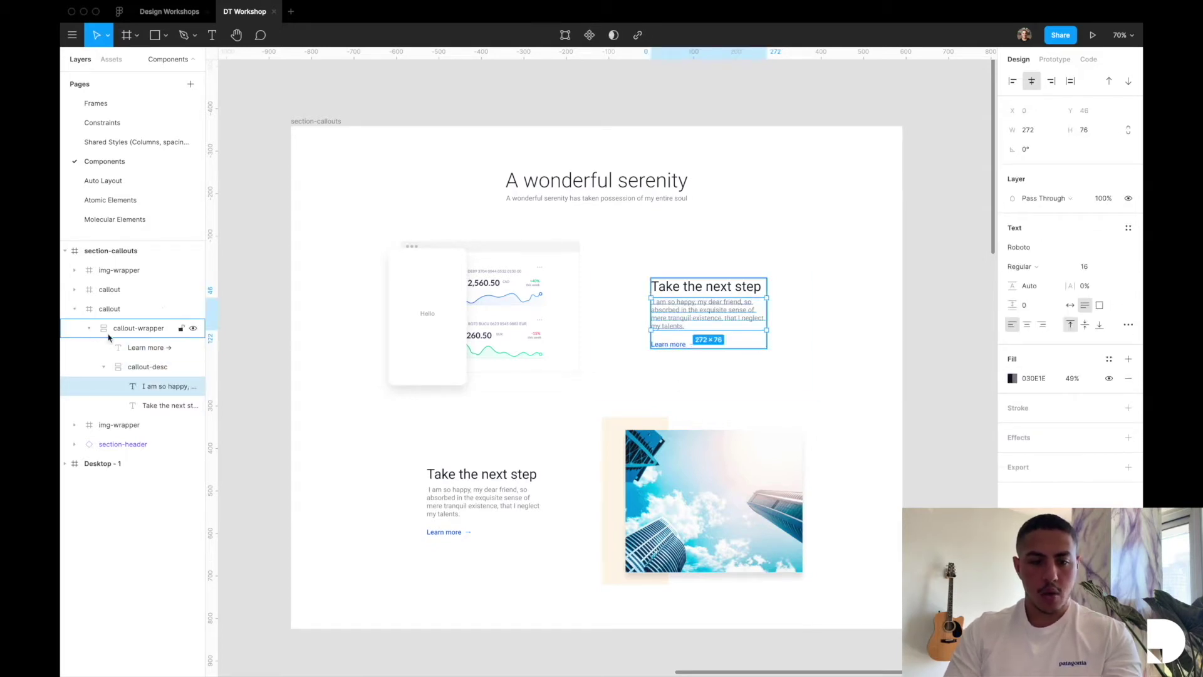
click(109, 371)
click(125, 335)
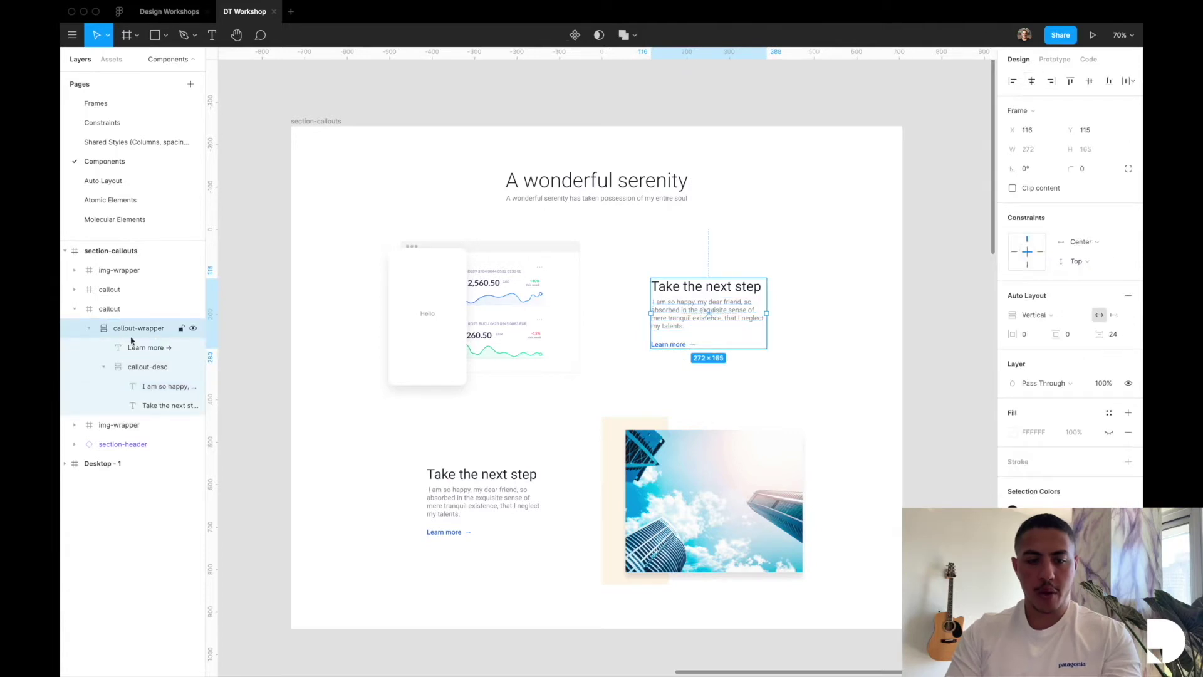
click(103, 367)
click(125, 368)
scroll(696, 303, up, 5)
double_click(696, 287)
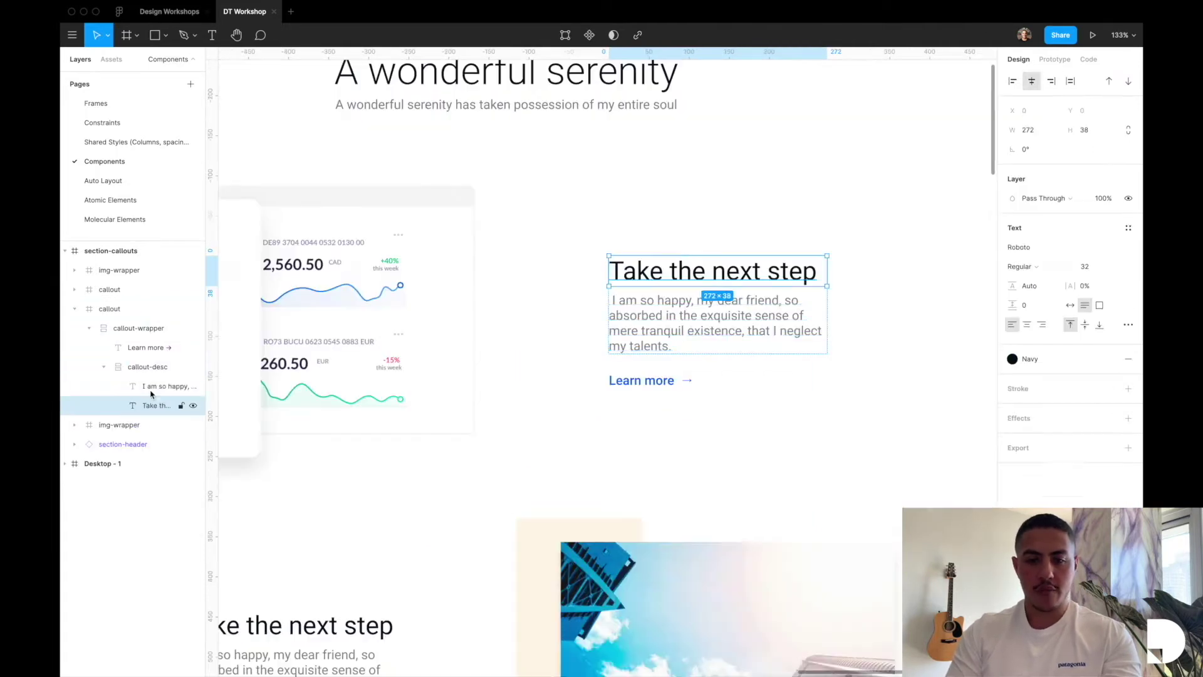
click(669, 315)
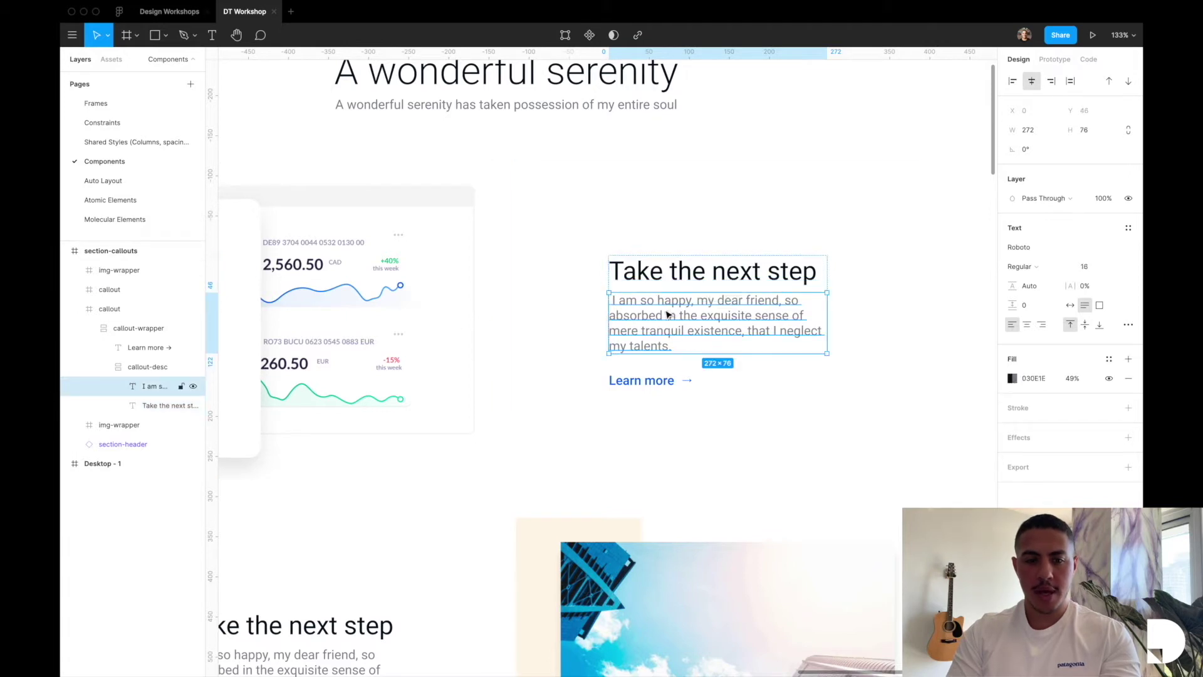
click(139, 368)
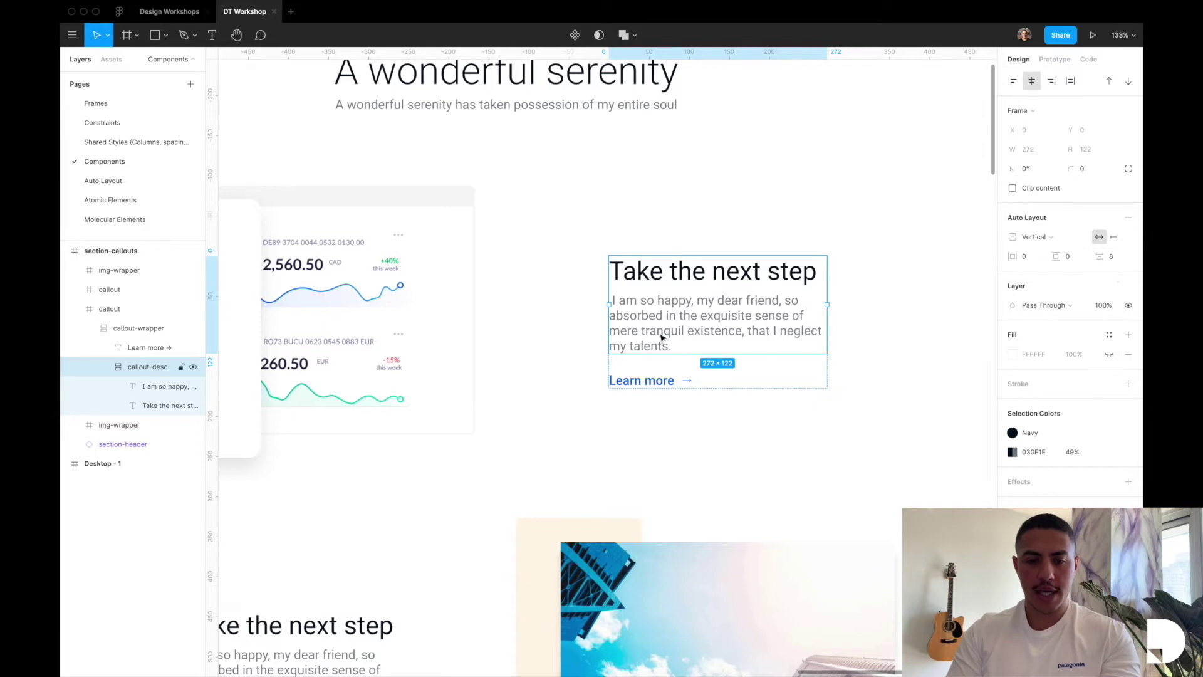
Review how the outer callout frame contains callout-wrapper and the Learn more link in the finished section
scroll(519, 398, down, 3)
click(587, 393)
click(547, 418)
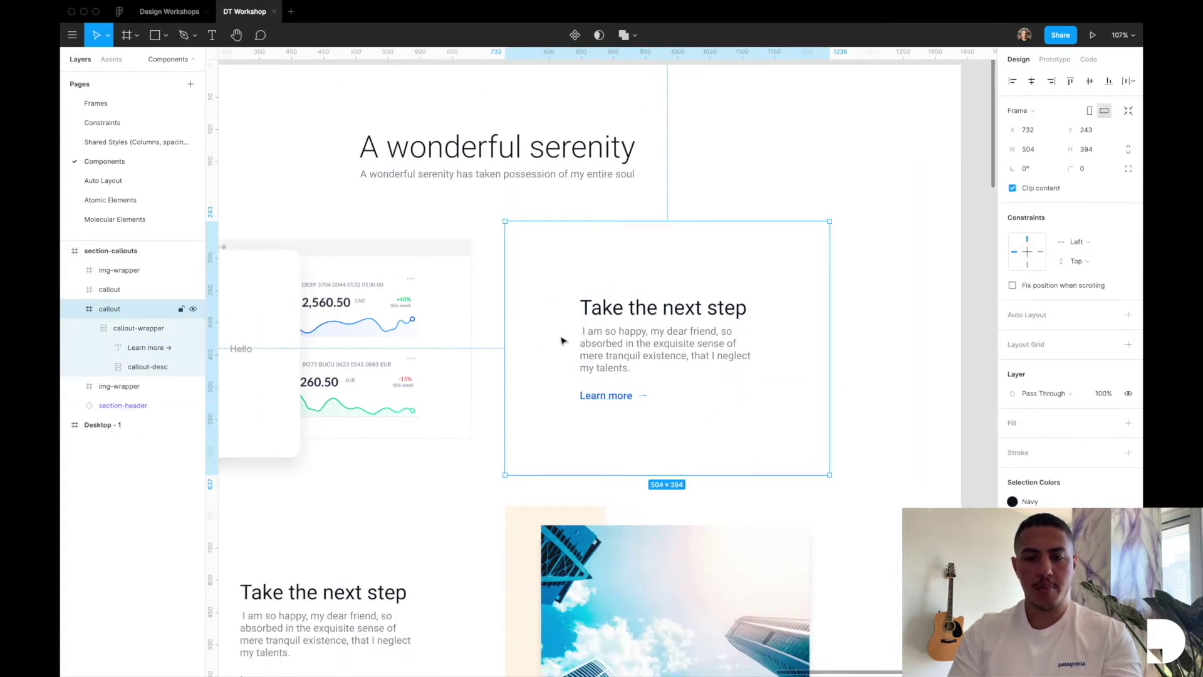
click(590, 398)
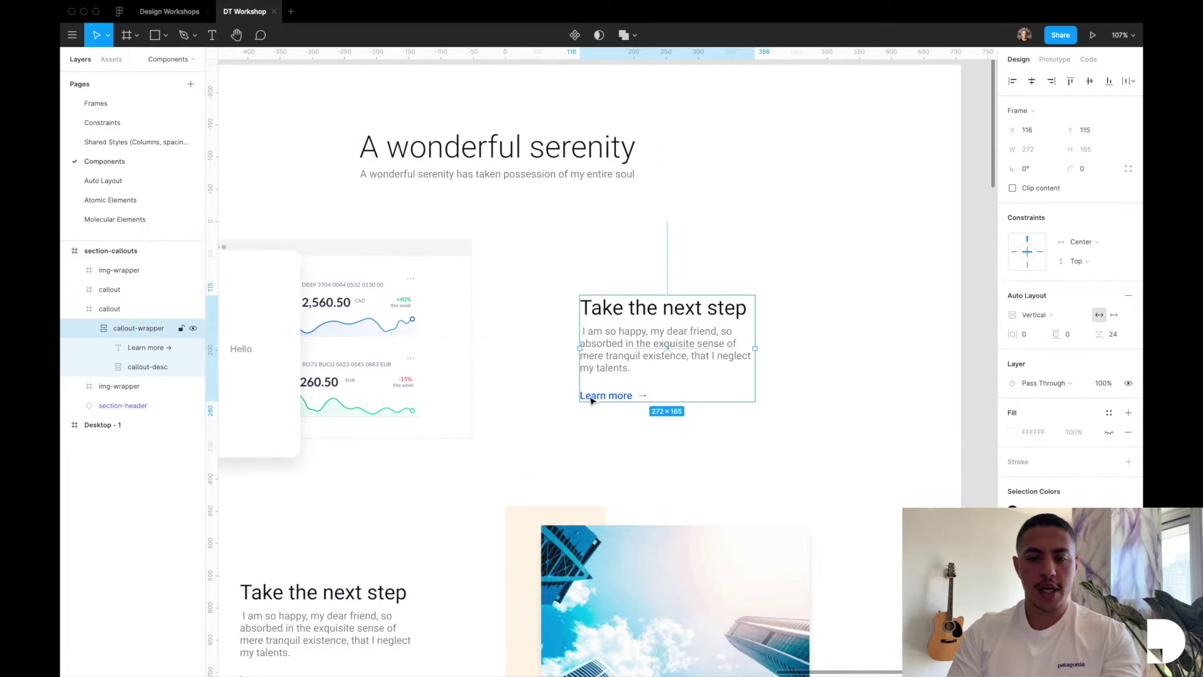
click(622, 397)
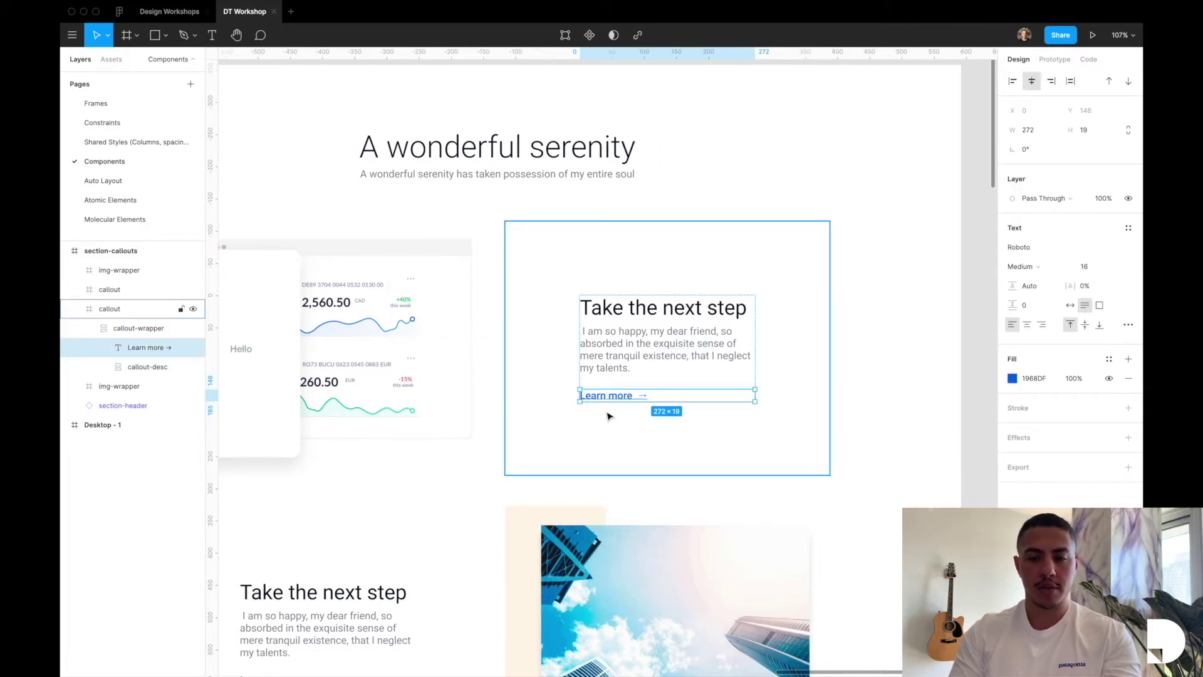
click(875, 416)
Extend the bottom of the Desktop - 1 frame to a height of about 3364
scroll(875, 416, down, 3)
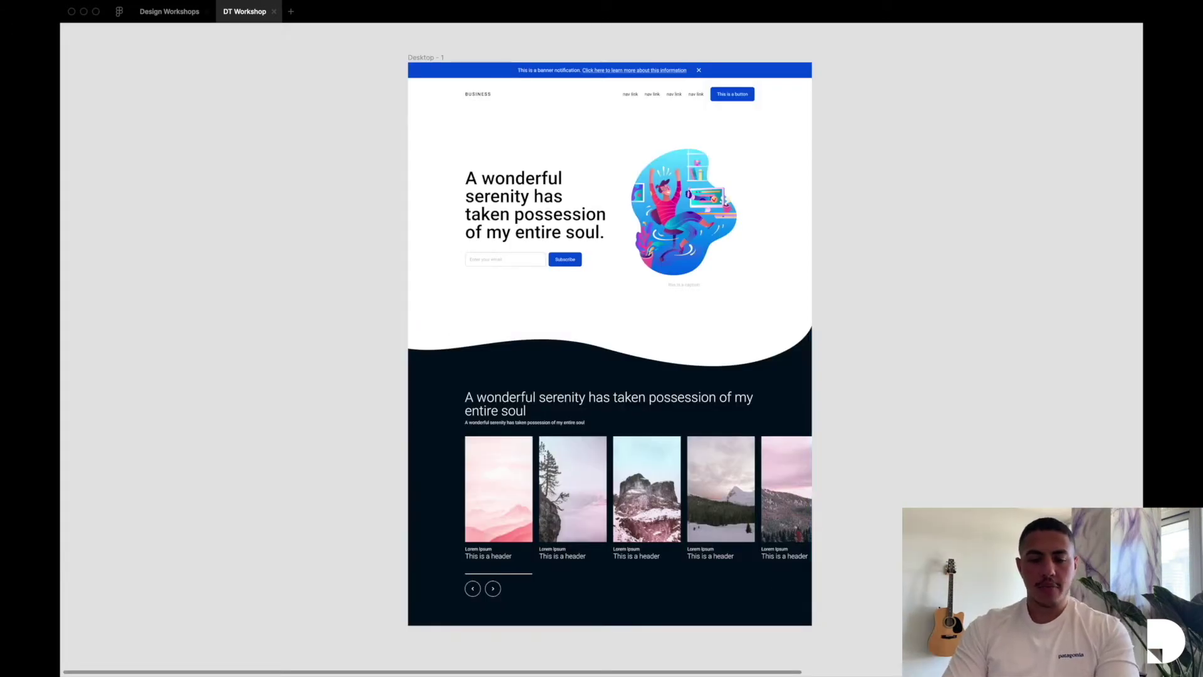
click(783, 401)
click(770, 188)
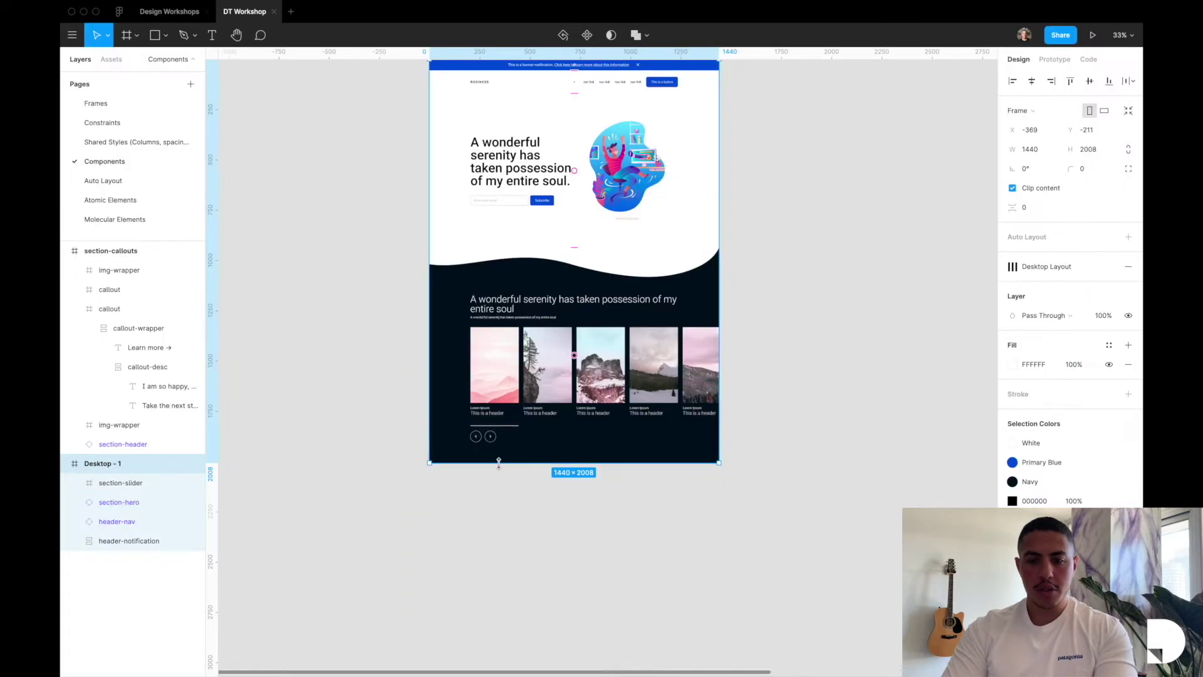
drag(497, 488, 554, 639)
scroll(570, 599, up, 2)
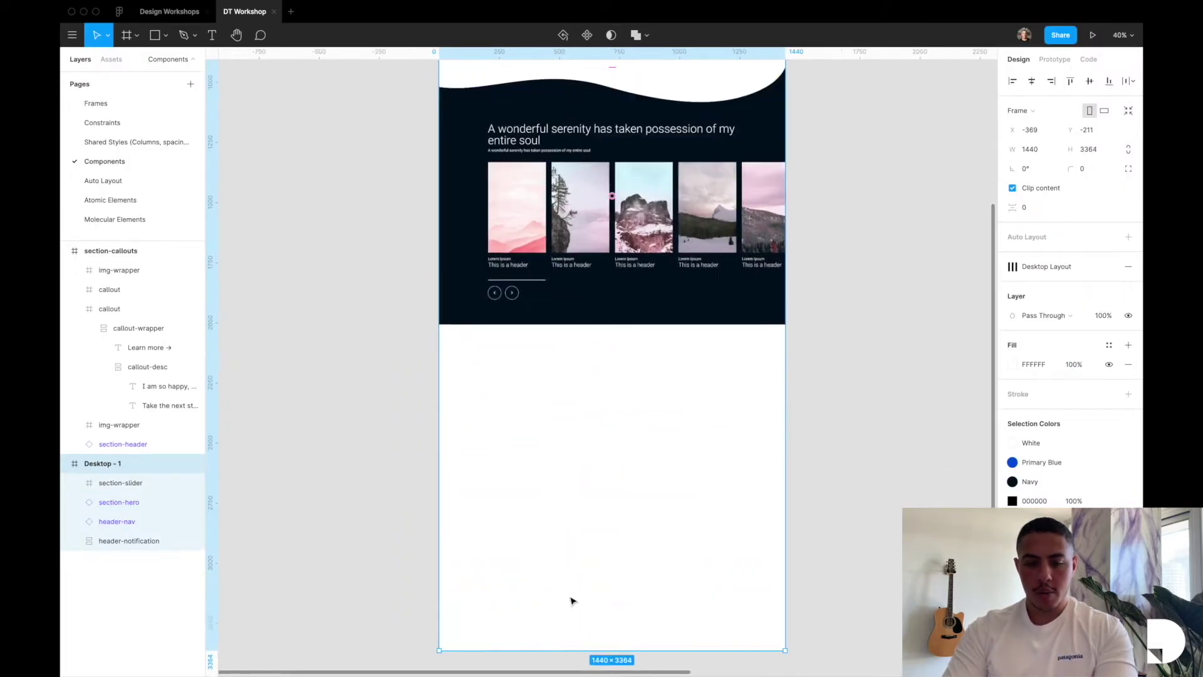
Draw a frame directly below the slider section, spanning the full 1440 page width and about 787 high
key(f)
drag(475, 412, 785, 515)
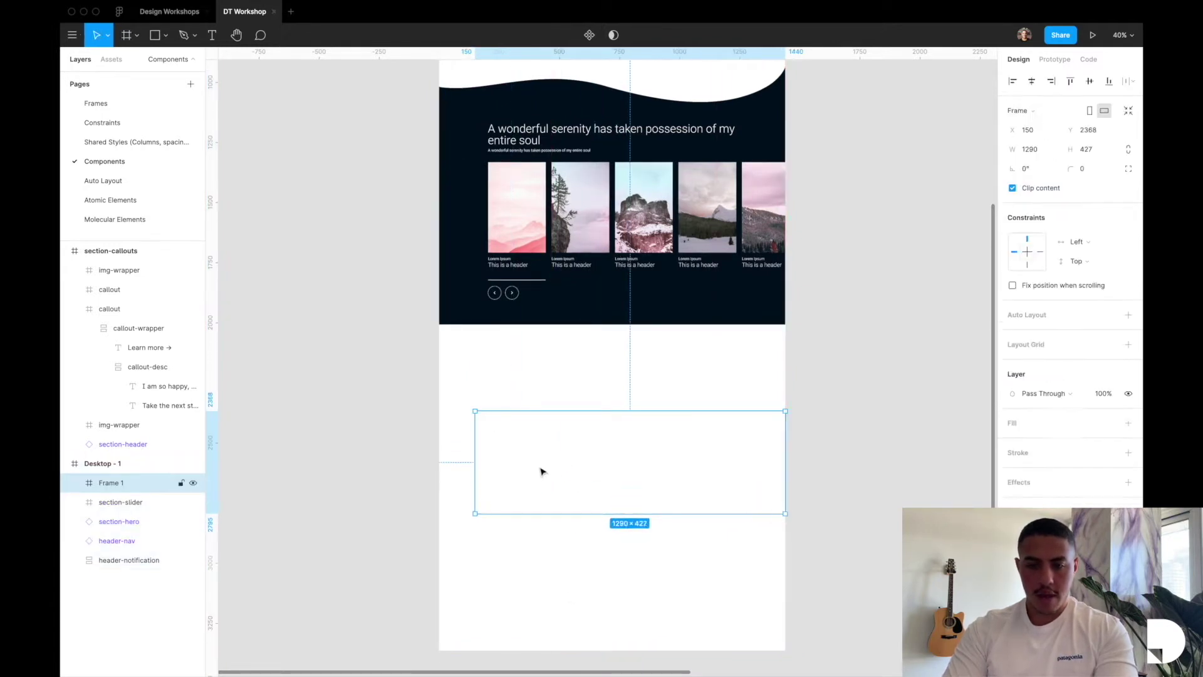
drag(472, 457, 439, 457)
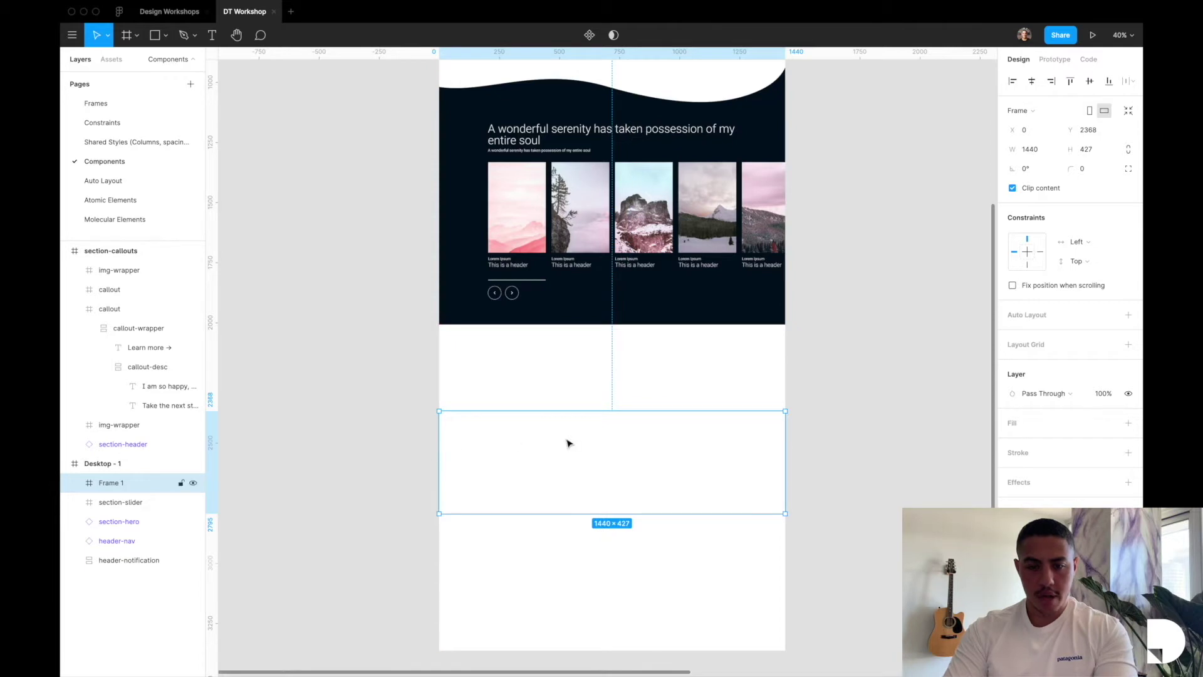
drag(572, 415, 574, 323)
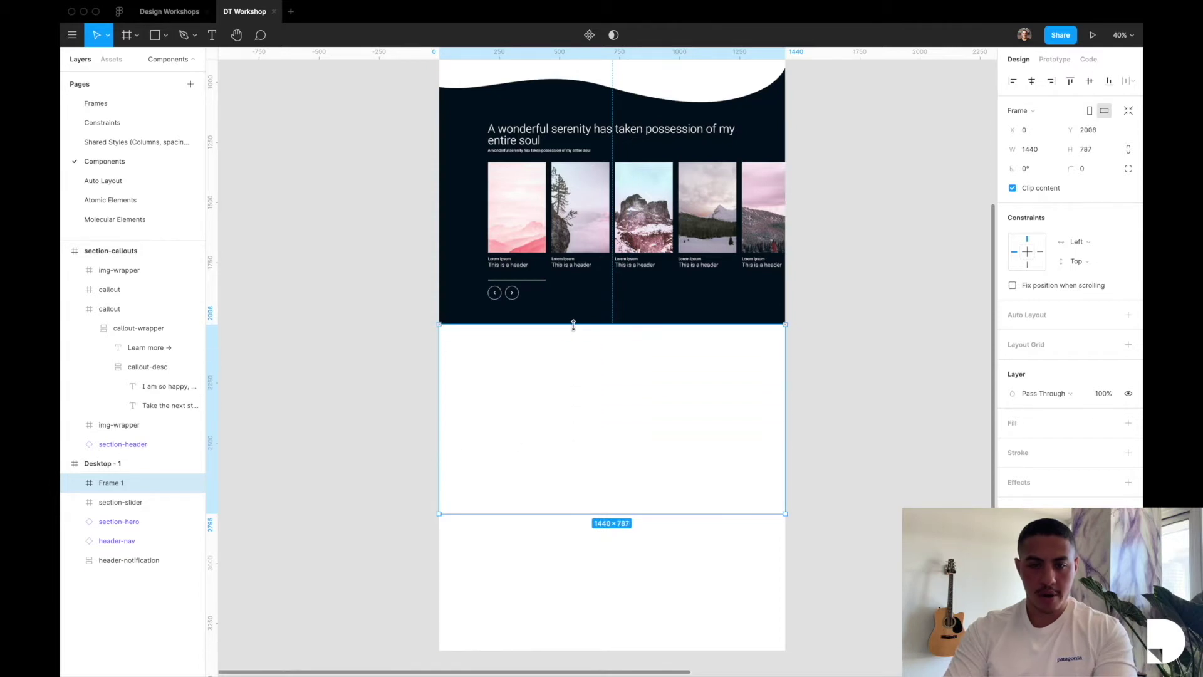
Rename the new frame section-callouts and extend its bottom edge to a height of about 1199
double_click(136, 483)
text(section-callouts)
key(Return)
drag(565, 517, 570, 614)
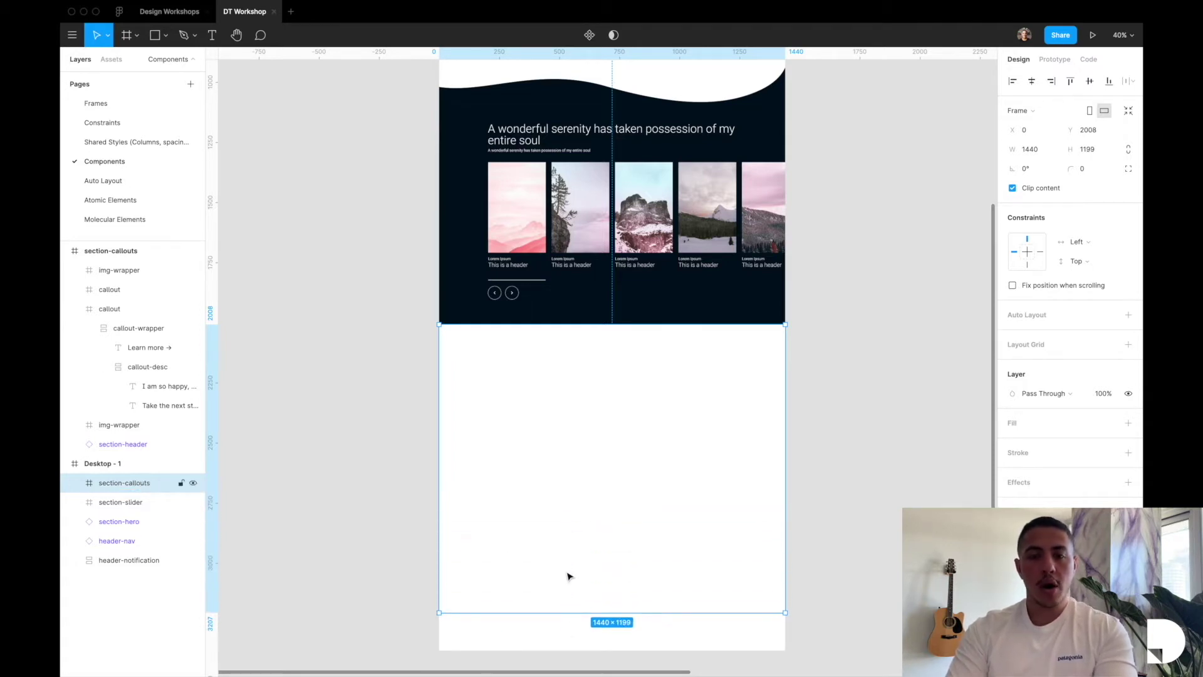
Show the layout grids and place a section-header component instance in section-callouts, centred horizontally
scroll(567, 575, up, 3)
key(ctrl+g)
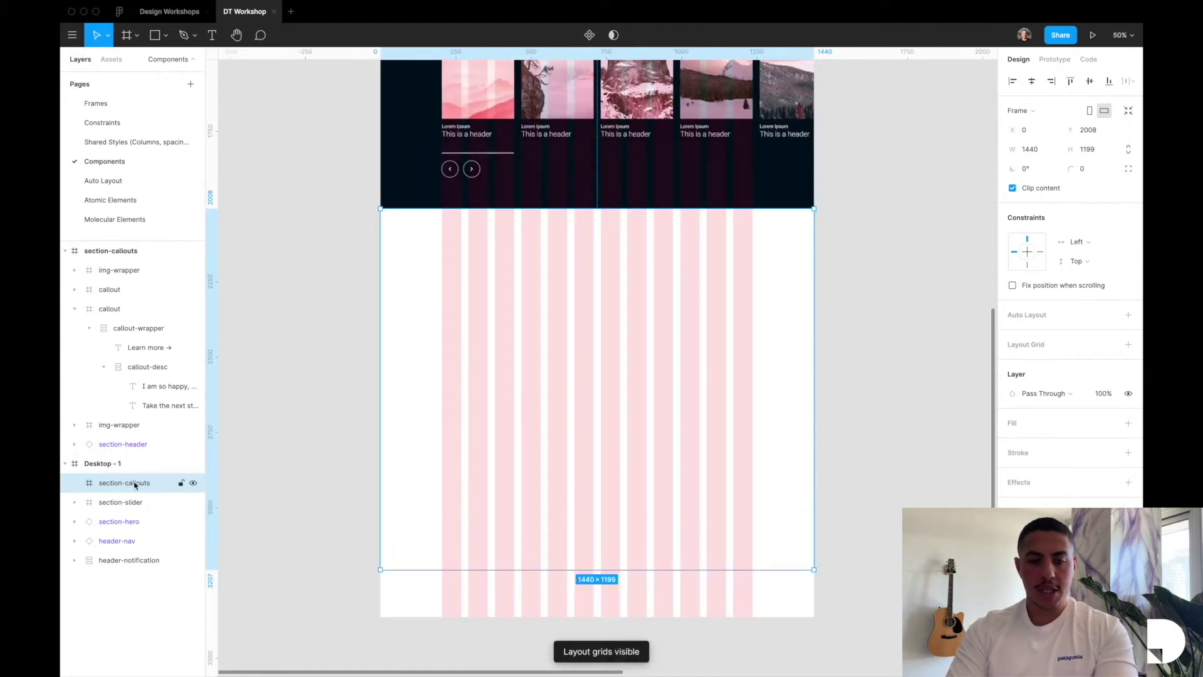
click(112, 60)
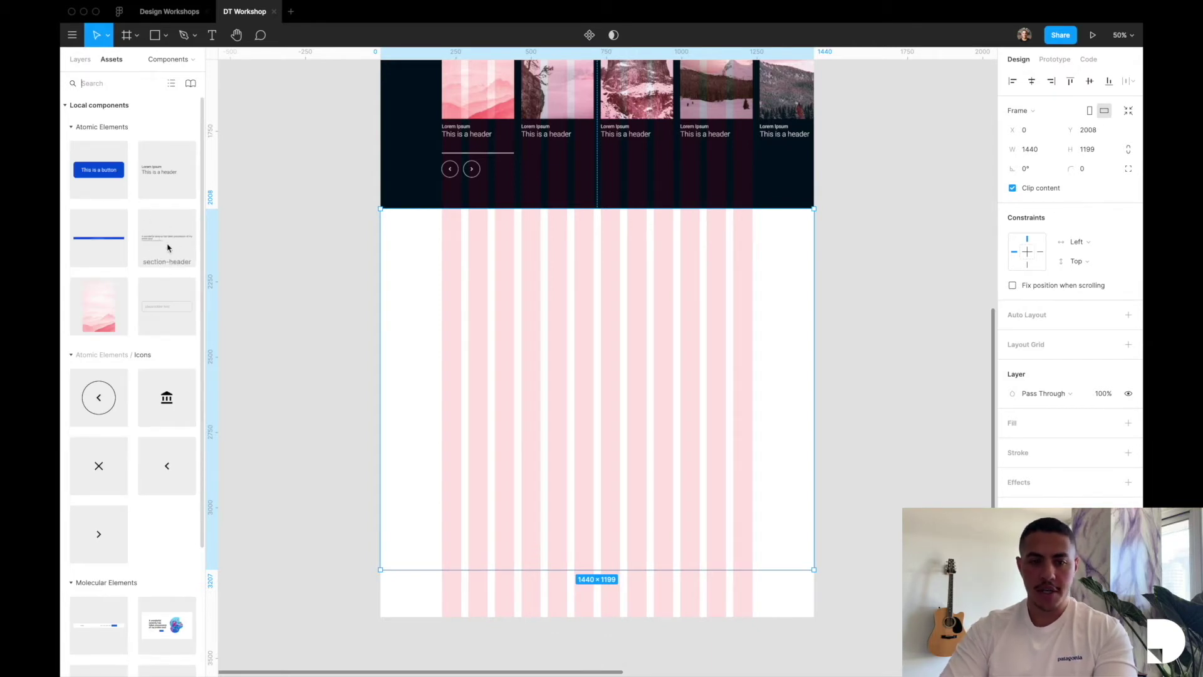
drag(168, 248, 545, 295)
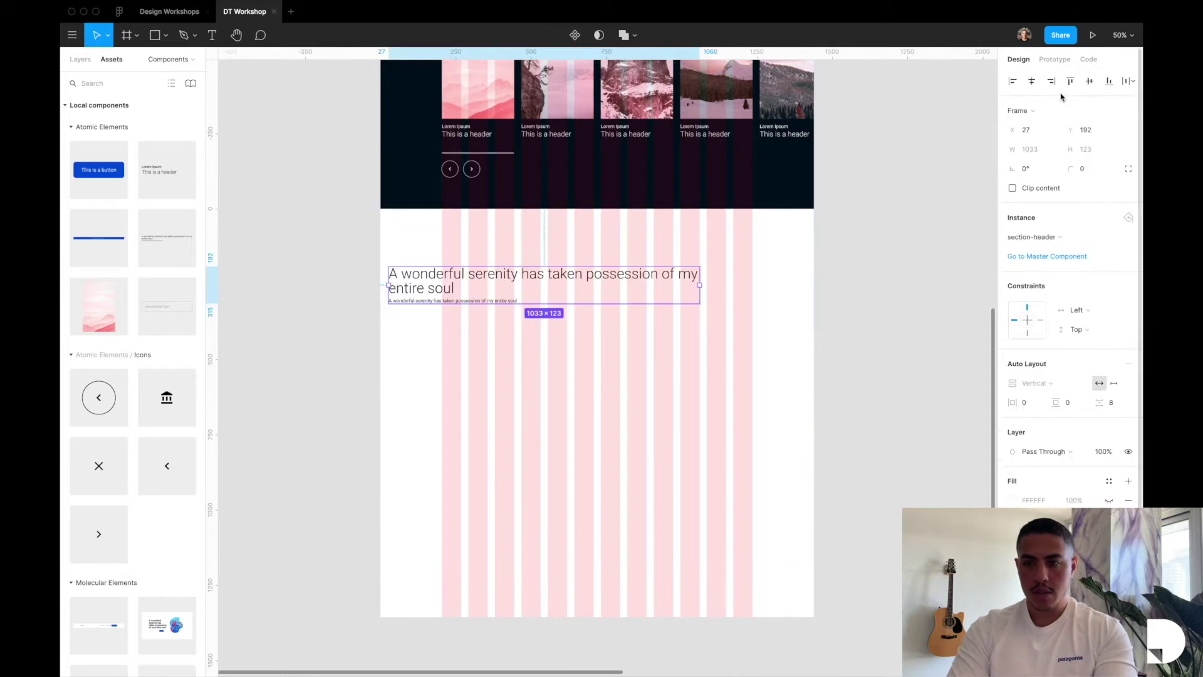
click(1032, 82)
Move the section-header instance up to 104 px below the top of section-callouts
key(alt)
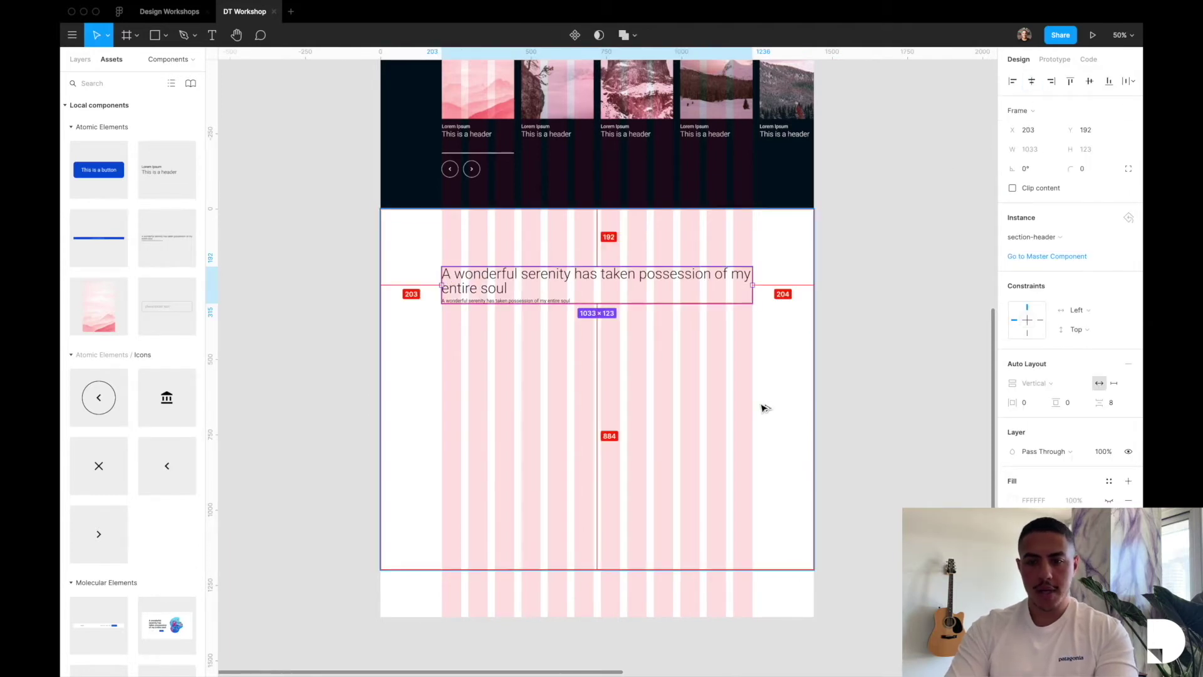
key(shift+Up)
key(shift+Up)
key(shift+Up)
key(shift+Up)
key(shift+Up)
key(shift+Up)
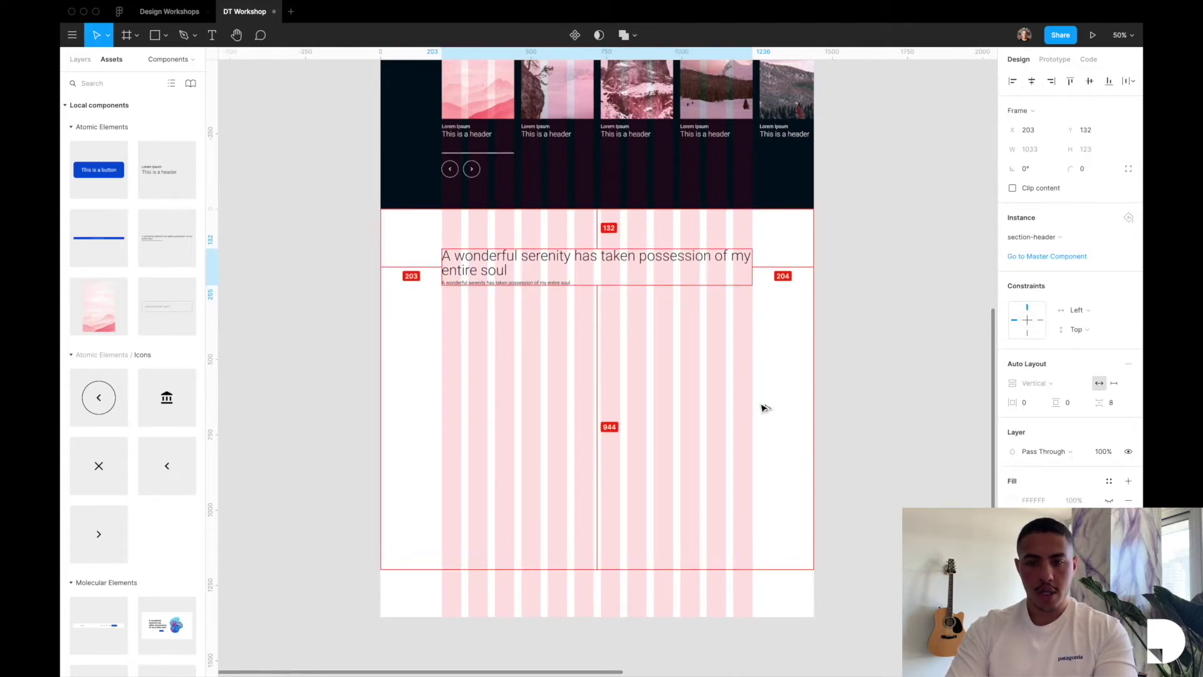
key(shift+Up)
key(shift+Up)
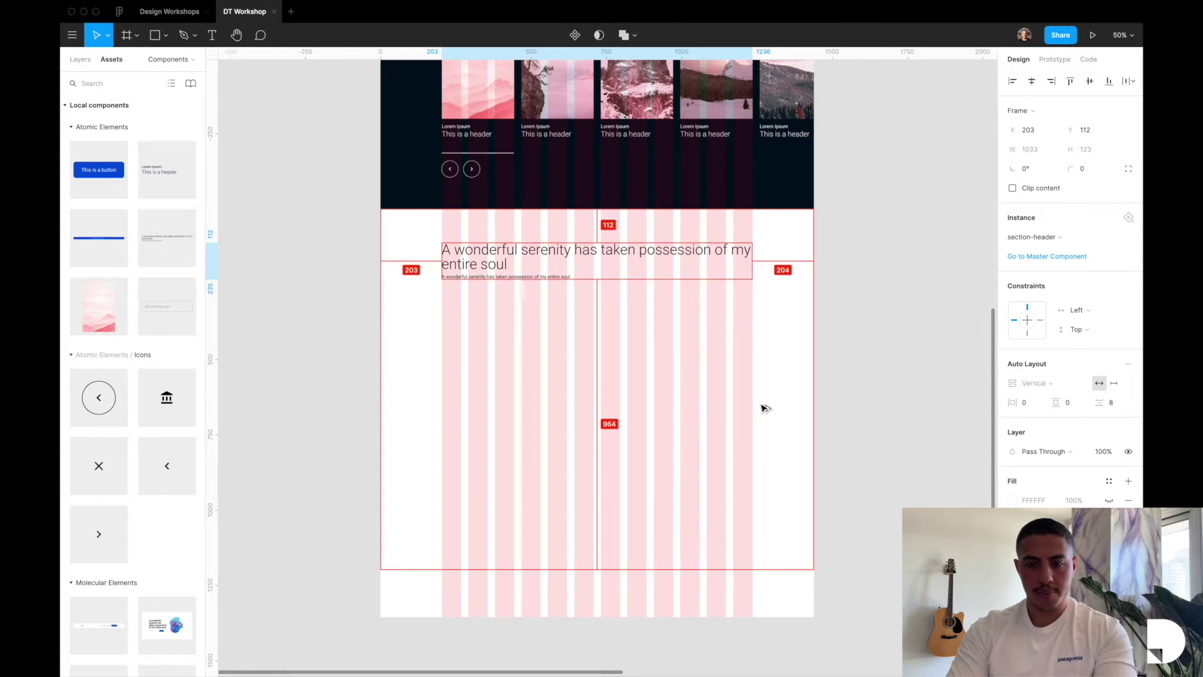
key(Up)
key(Up)
key(Up)
key(Up)
key(Up)
key(Up)
key(Up)
key(Up)
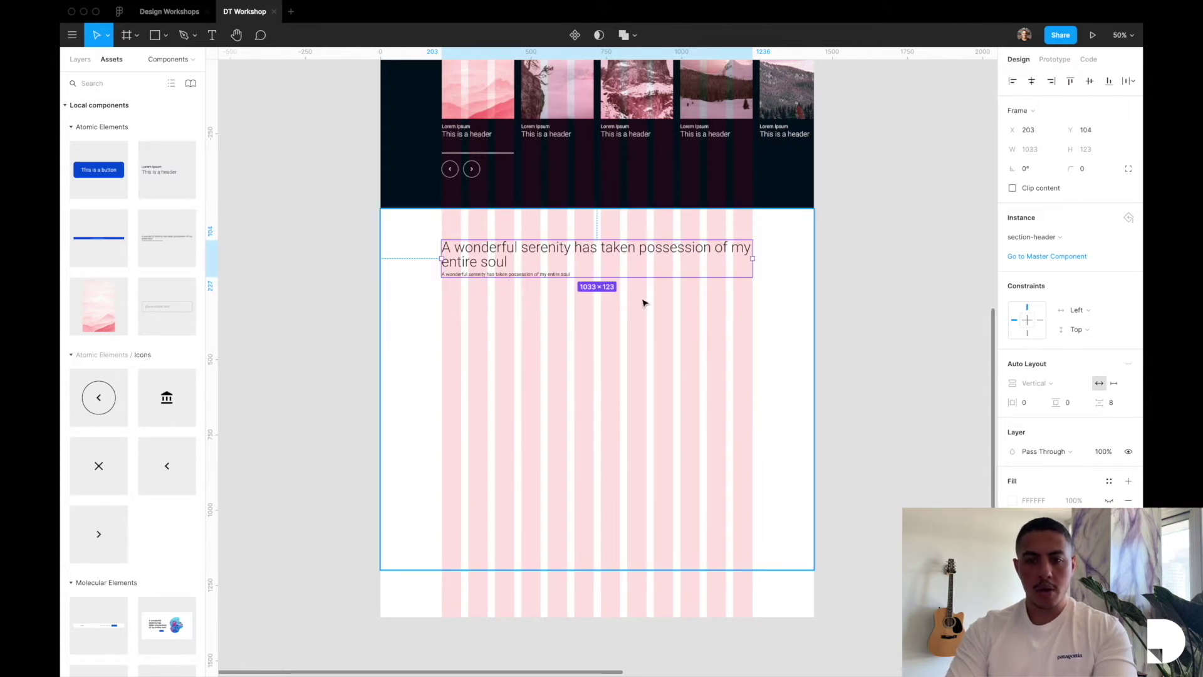
Centre-align both the title and the subtitle text inside the new section-header instance
ctrl+scroll(644, 303, up, 3)
double_click(425, 233)
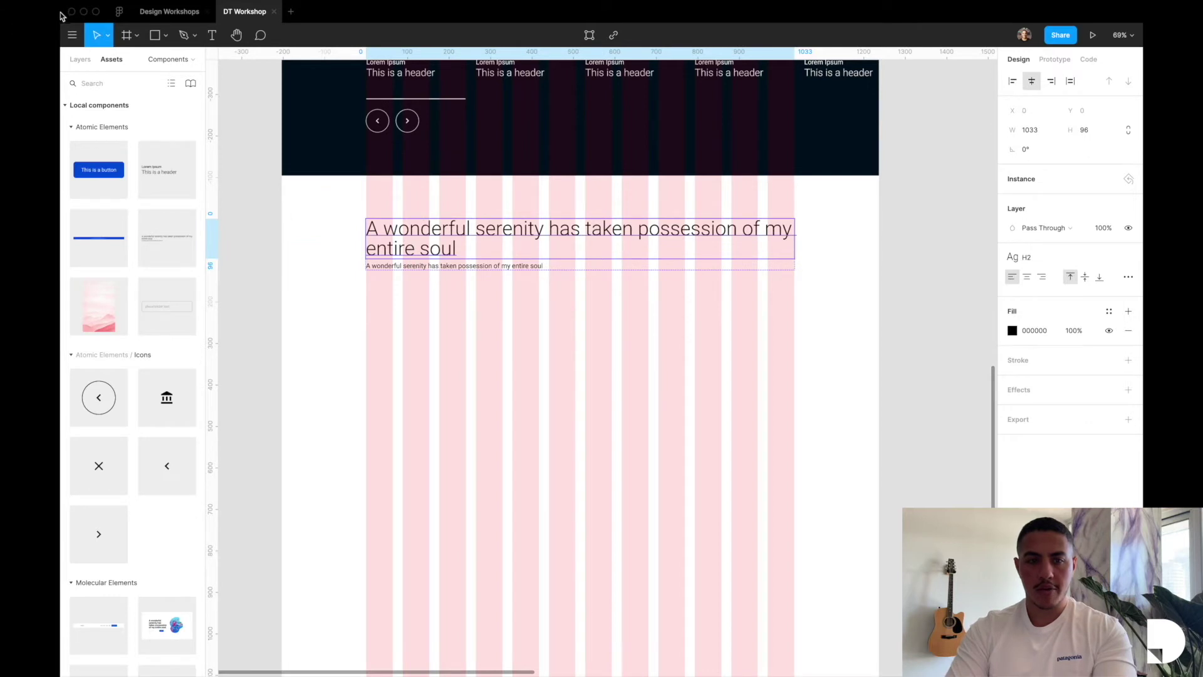
click(80, 59)
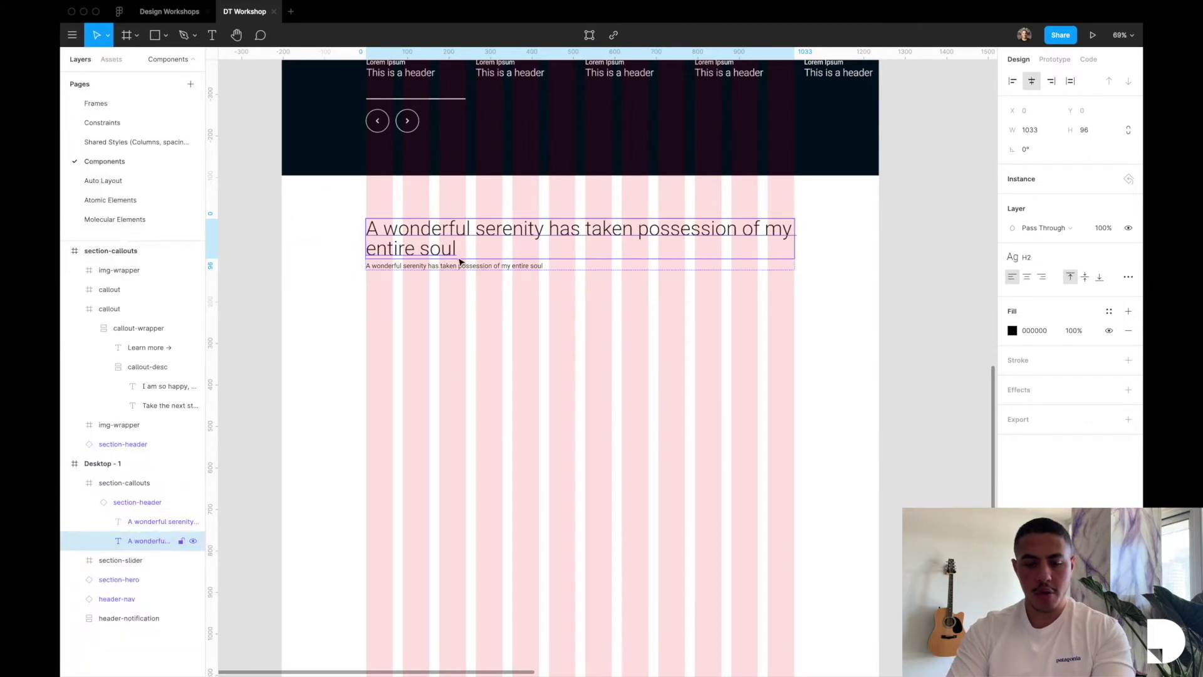
key(alt)
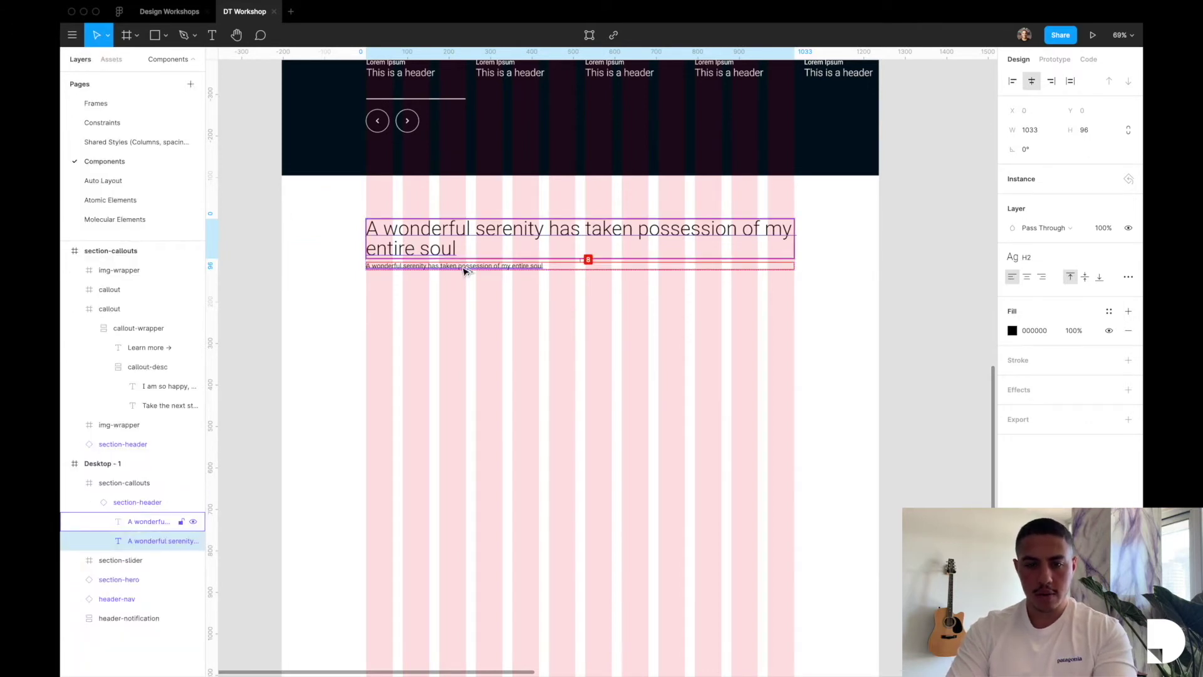
shift+click(465, 267)
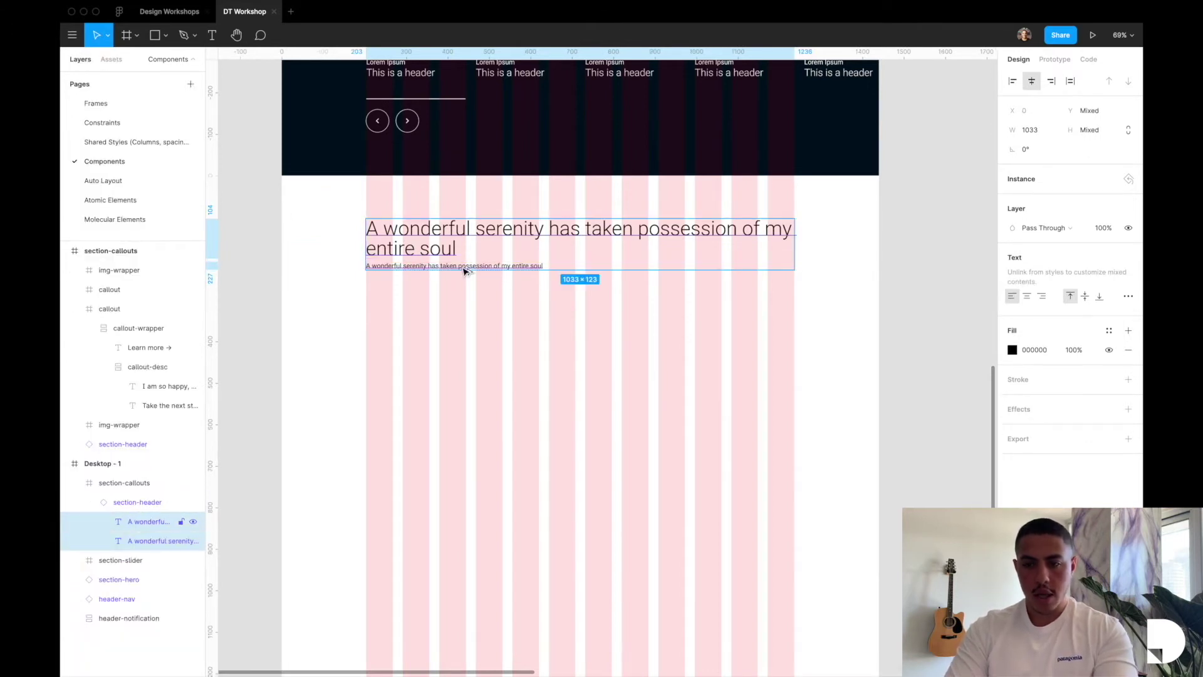
click(1025, 297)
click(823, 324)
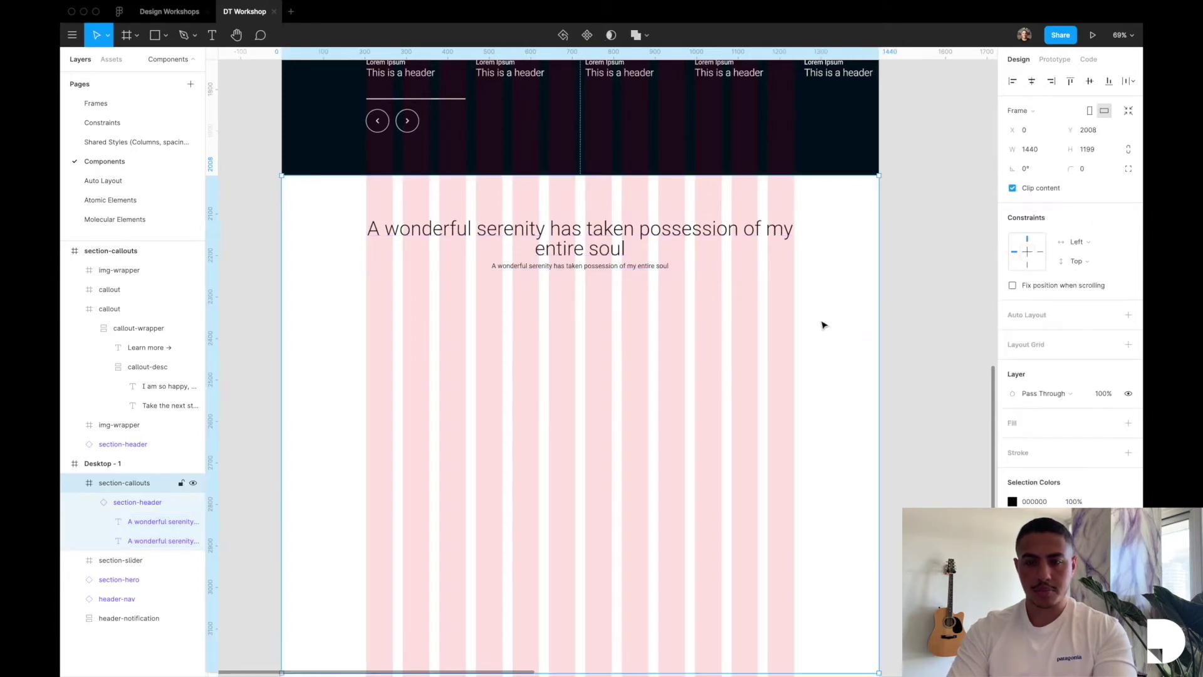
Shorten the section header's title to "A wonderful serenity" and collapse the section-header layer
click(588, 253)
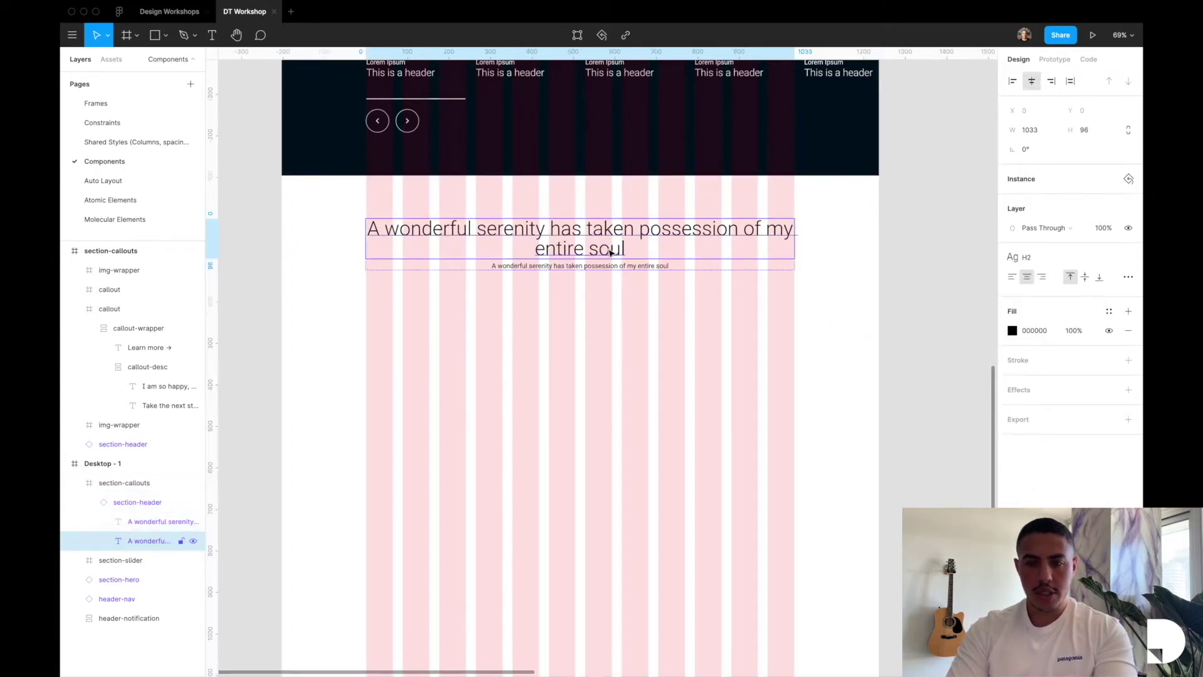
key(shift+Return)
double_click(605, 248)
click(611, 248)
drag(625, 248, 553, 226)
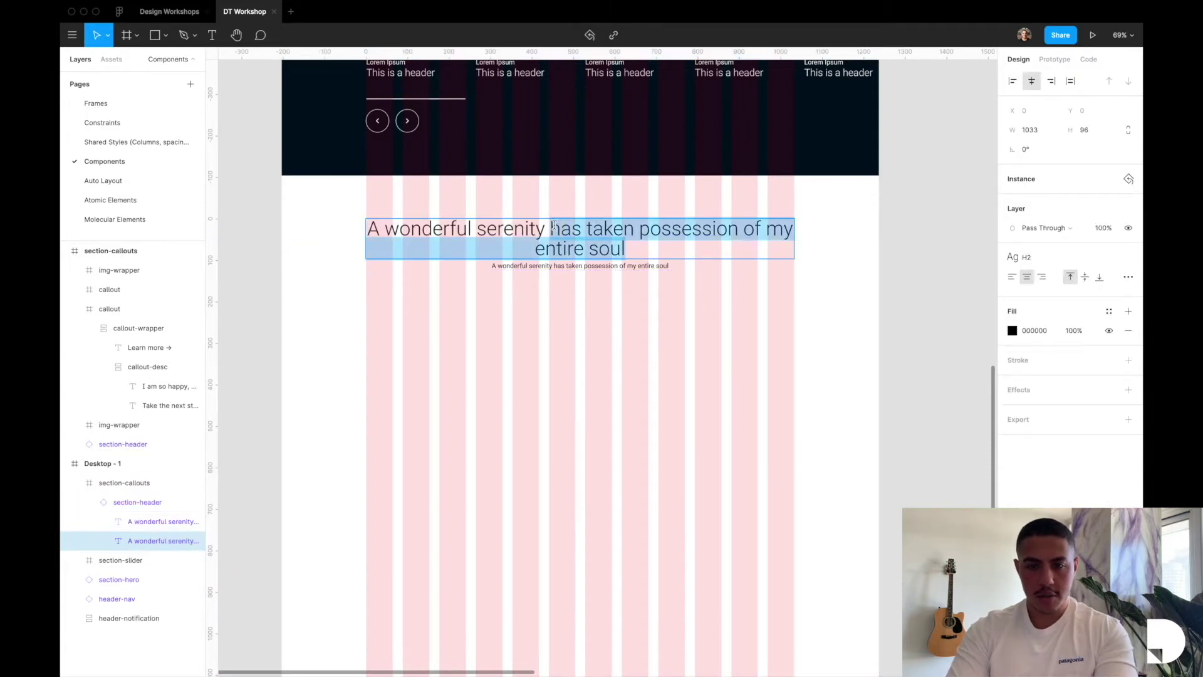
key(BackSpace)
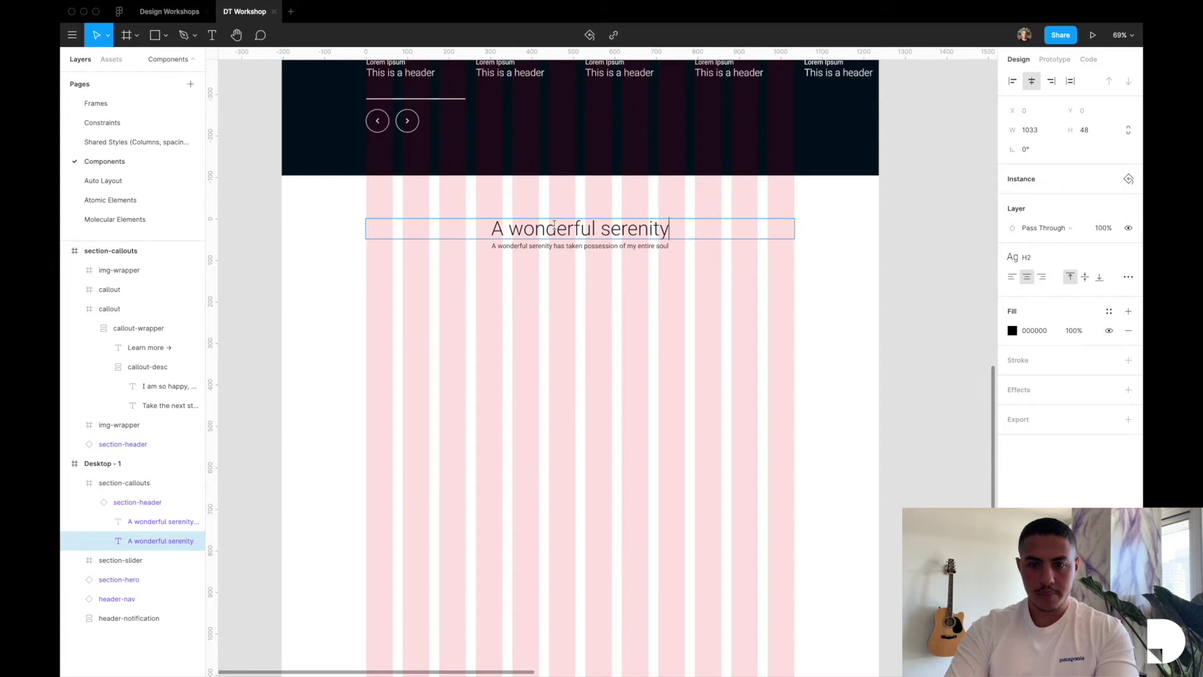
key(Escape)
click(854, 261)
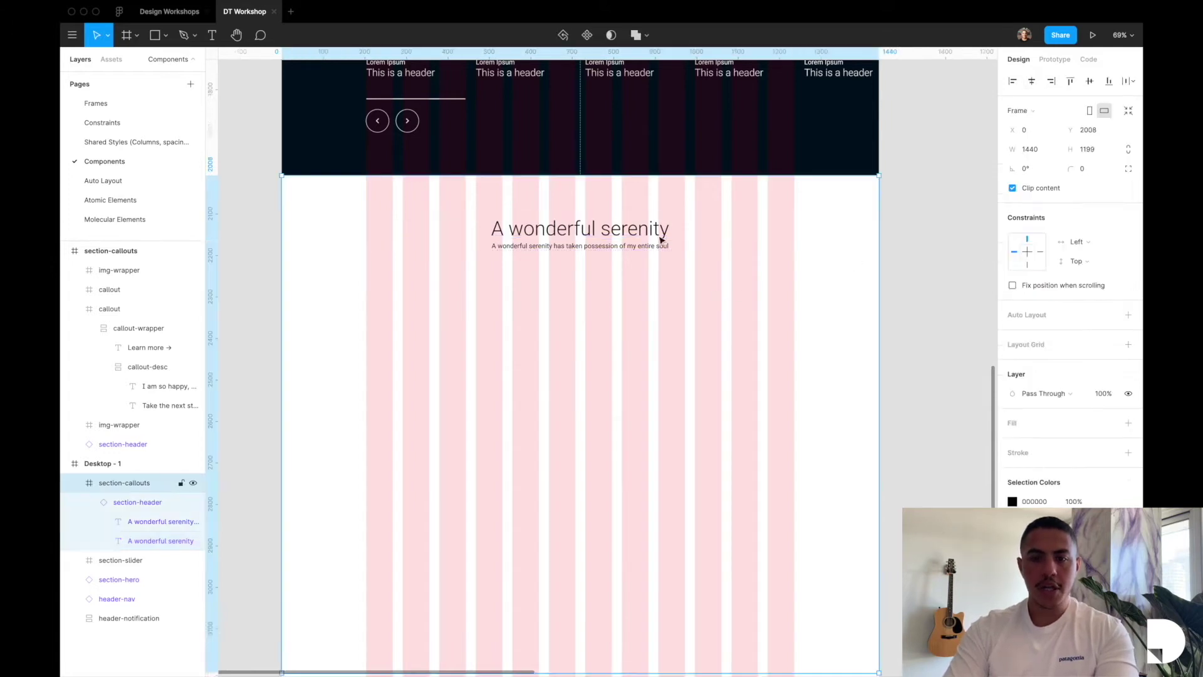
click(95, 503)
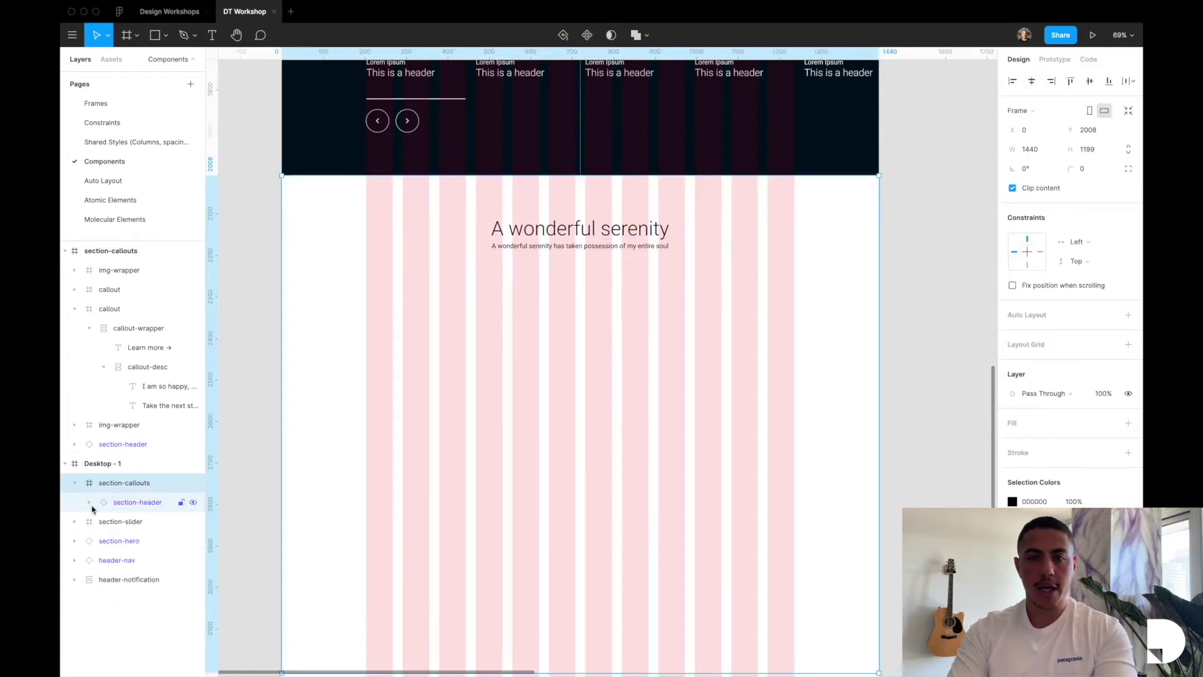
scroll(702, 294, down, 1)
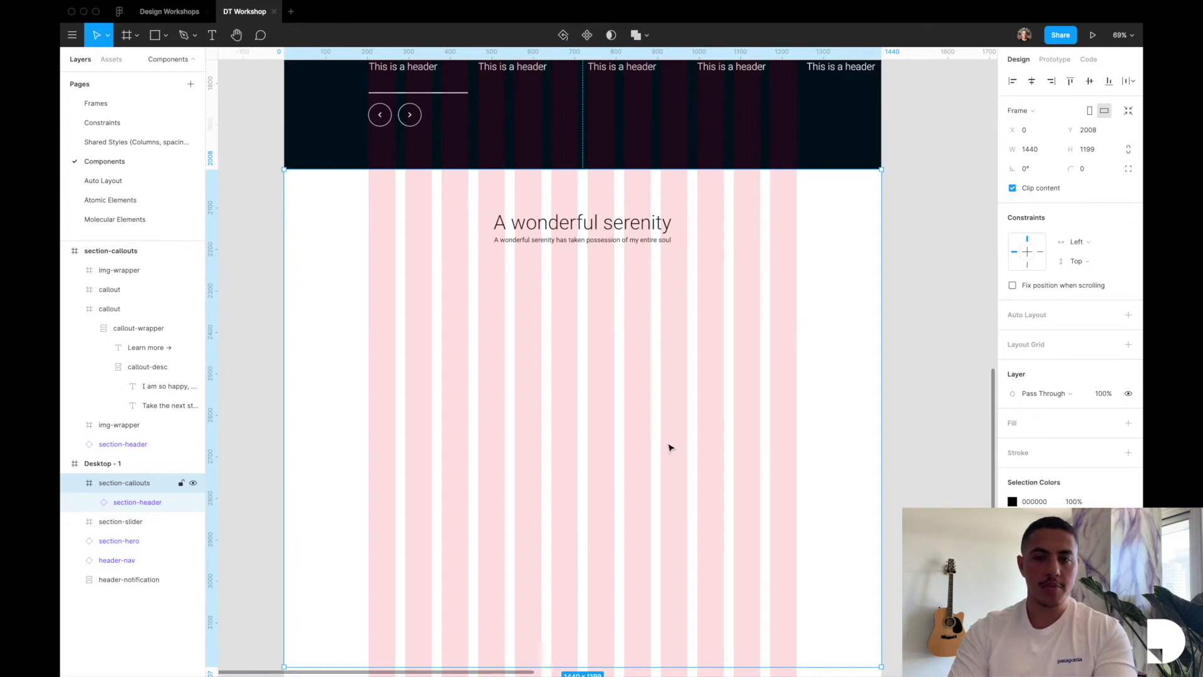
Import the 2up-animation-1 and 2up-animation-2 GIF files from the Gifs folder in Finder onto the Components page in Figma
scroll(657, 402, down, 2)
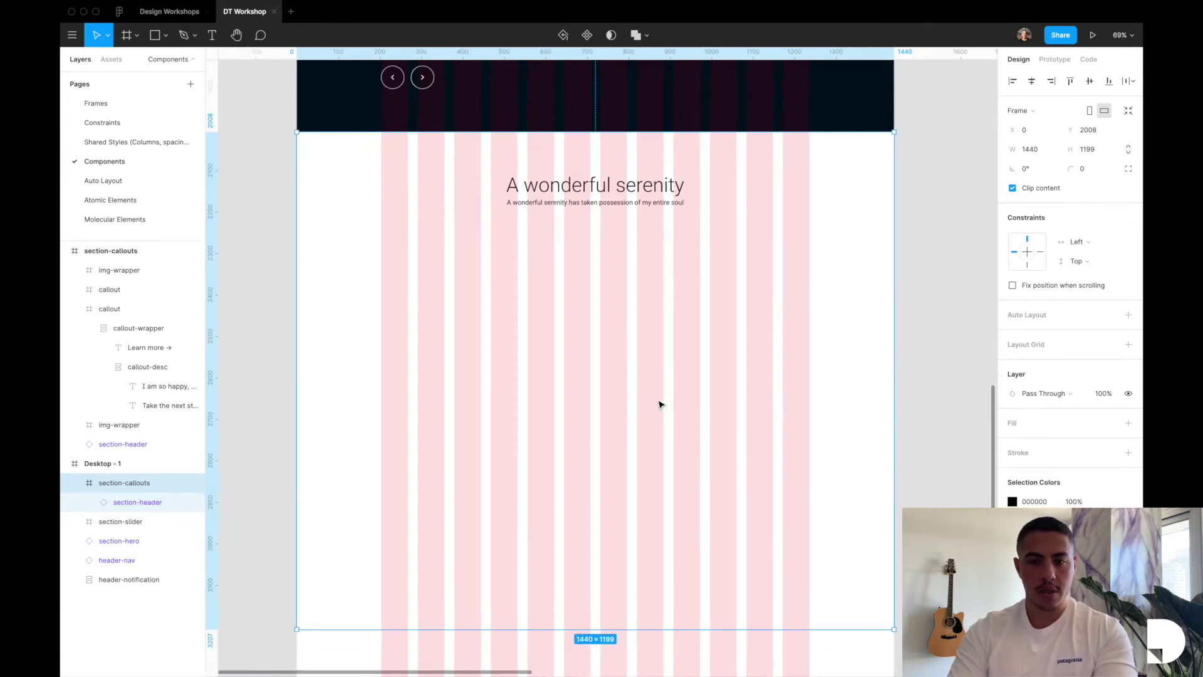
ctrl+scroll(645, 396, up, 2)
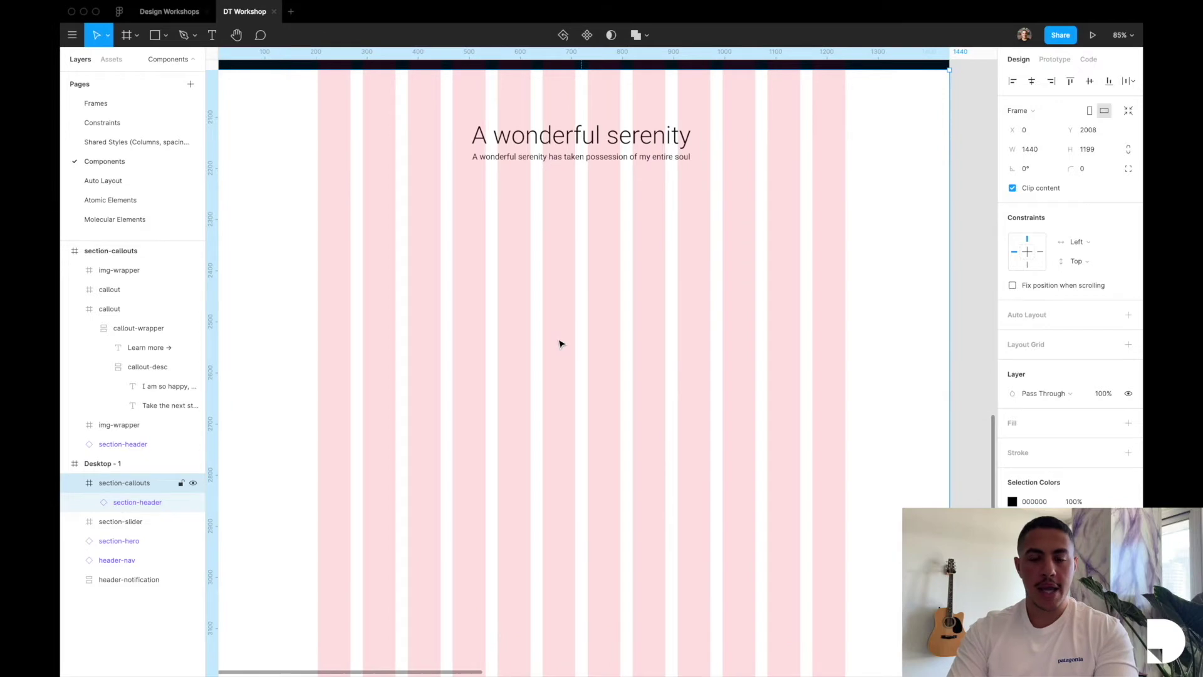
click(95, 12)
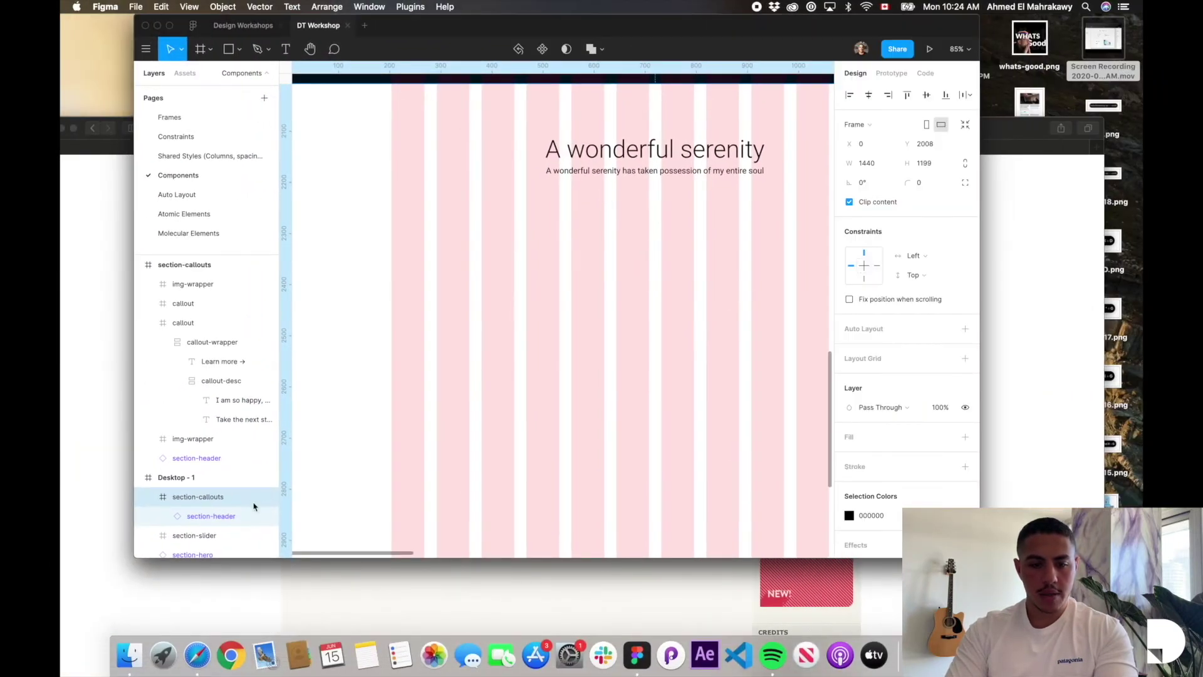
click(128, 653)
drag(527, 143, 551, 483)
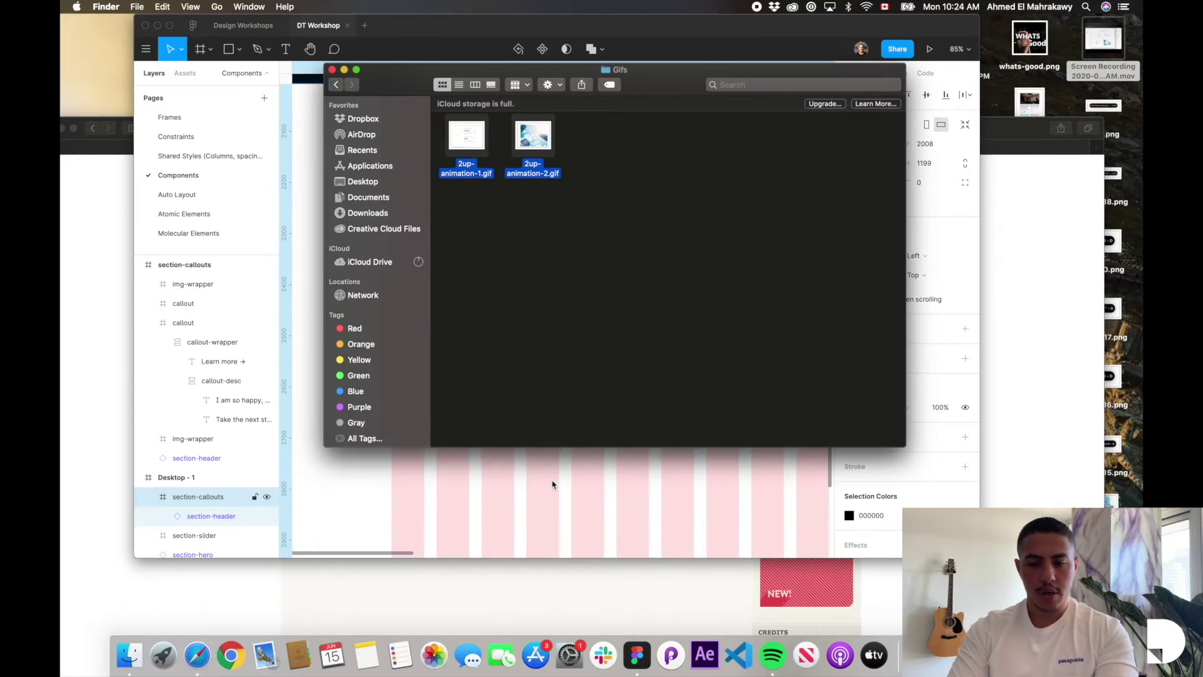
click(573, 491)
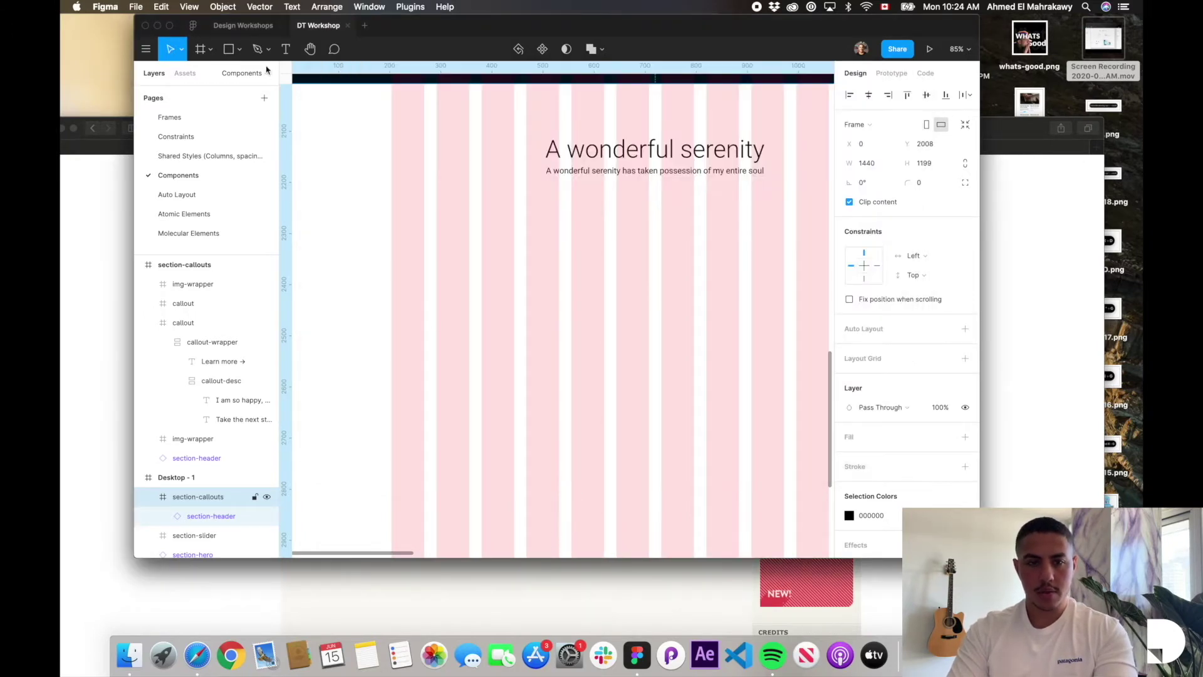
click(170, 25)
scroll(556, 279, down, 5)
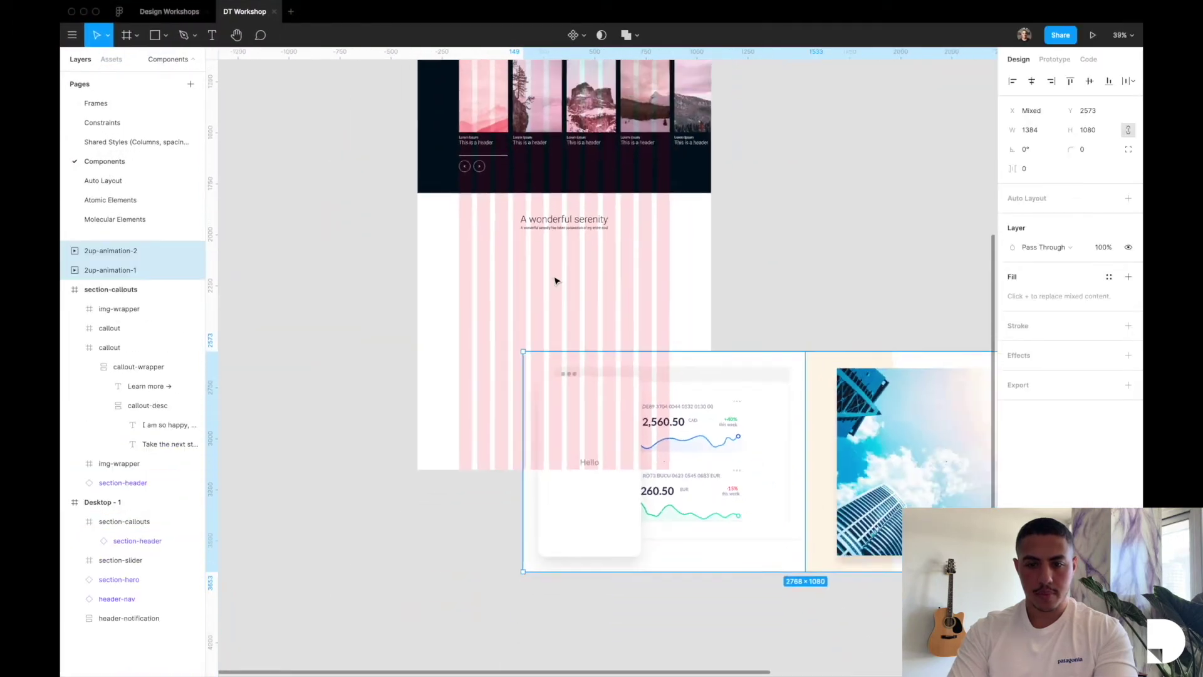
Move the 2up-animation-1 GIF into section-callouts below the section header, with its left edge near the first grid column
click(739, 403)
click(774, 484)
drag(769, 425, 247, 384)
drag(612, 443, 535, 369)
scroll(536, 369, up, 5)
drag(535, 317, 588, 311)
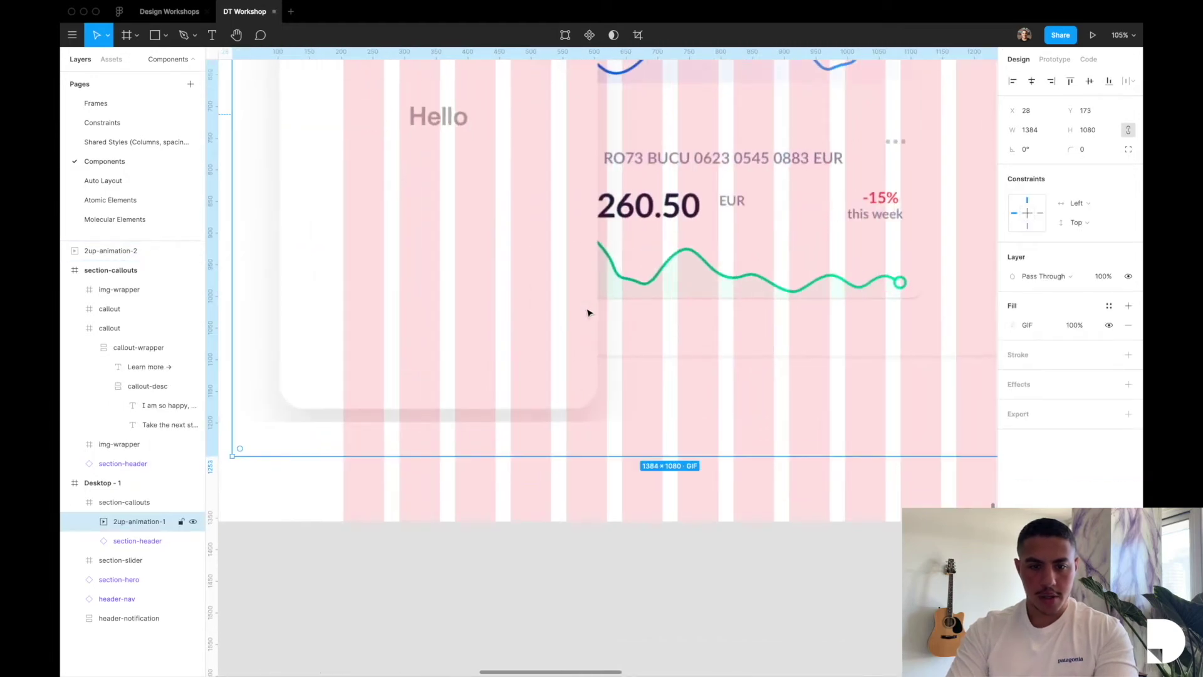
scroll(464, 313, down, 5)
drag(451, 269, 472, 273)
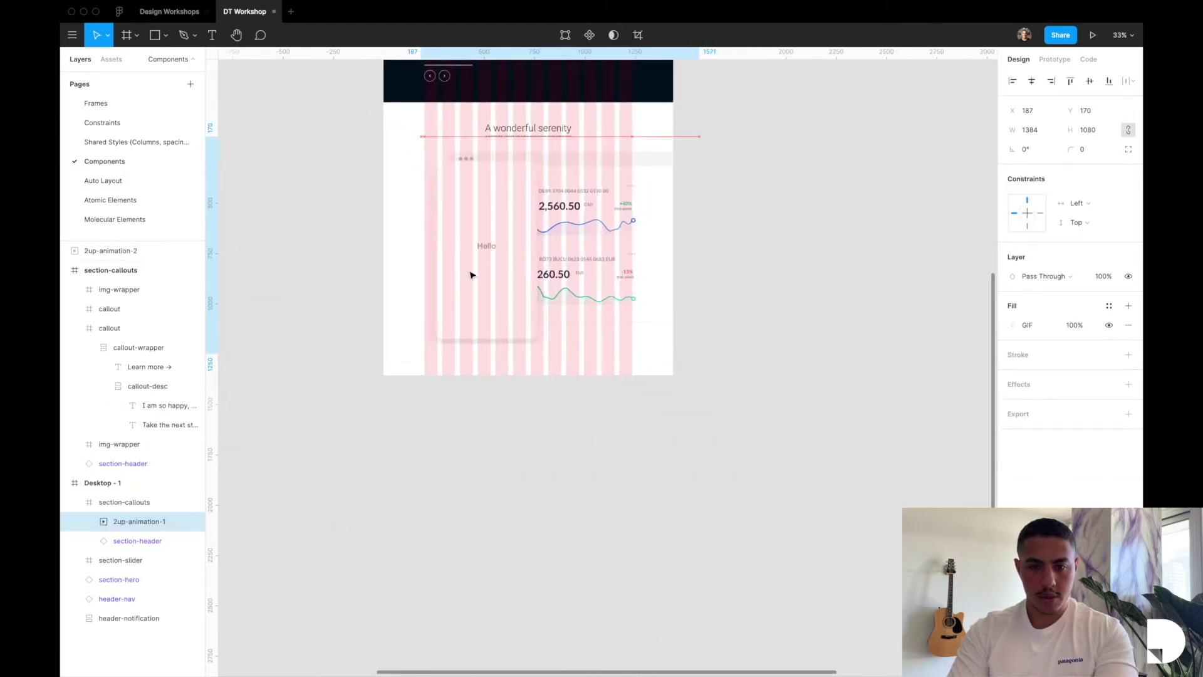
Scale the 2up-animation-1 GIF proportionally to 505 × 394 px so it spans the first six grid columns
drag(705, 220, 507, 224)
scroll(530, 224, up, 10)
scroll(515, 223, up, 10)
scroll(506, 224, down, 10)
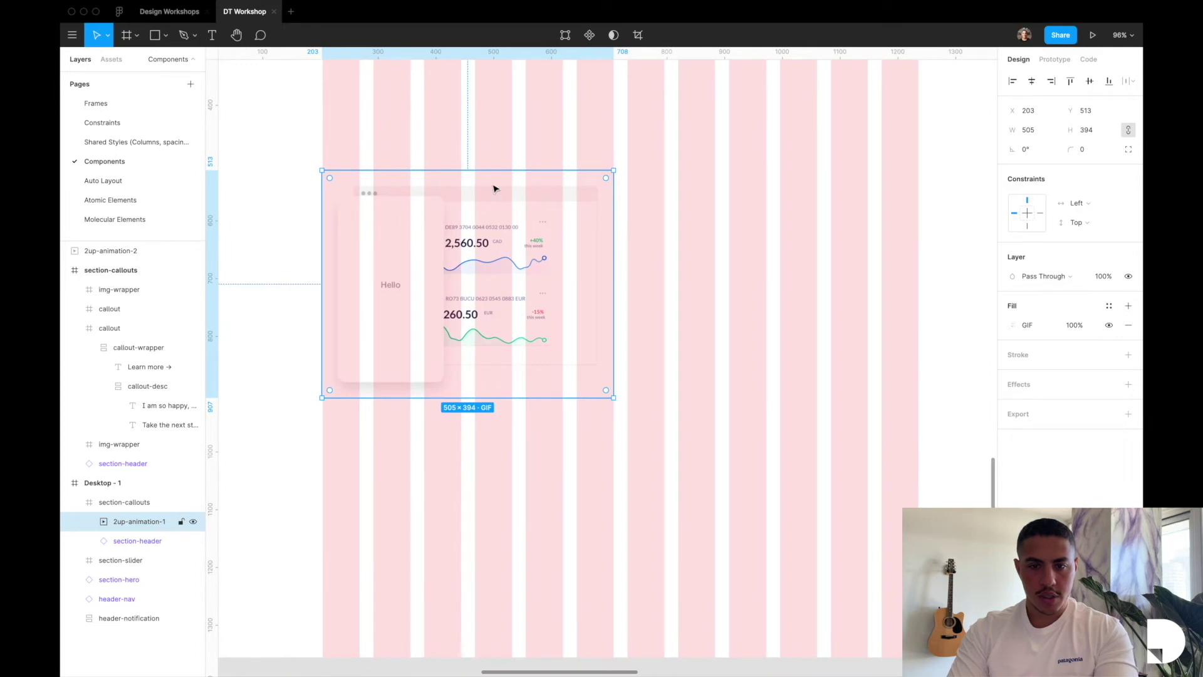
Wrap the 2up-animation-1 GIF in a frame named "img-wrapper" and expand that layer
key(alt+super+g)
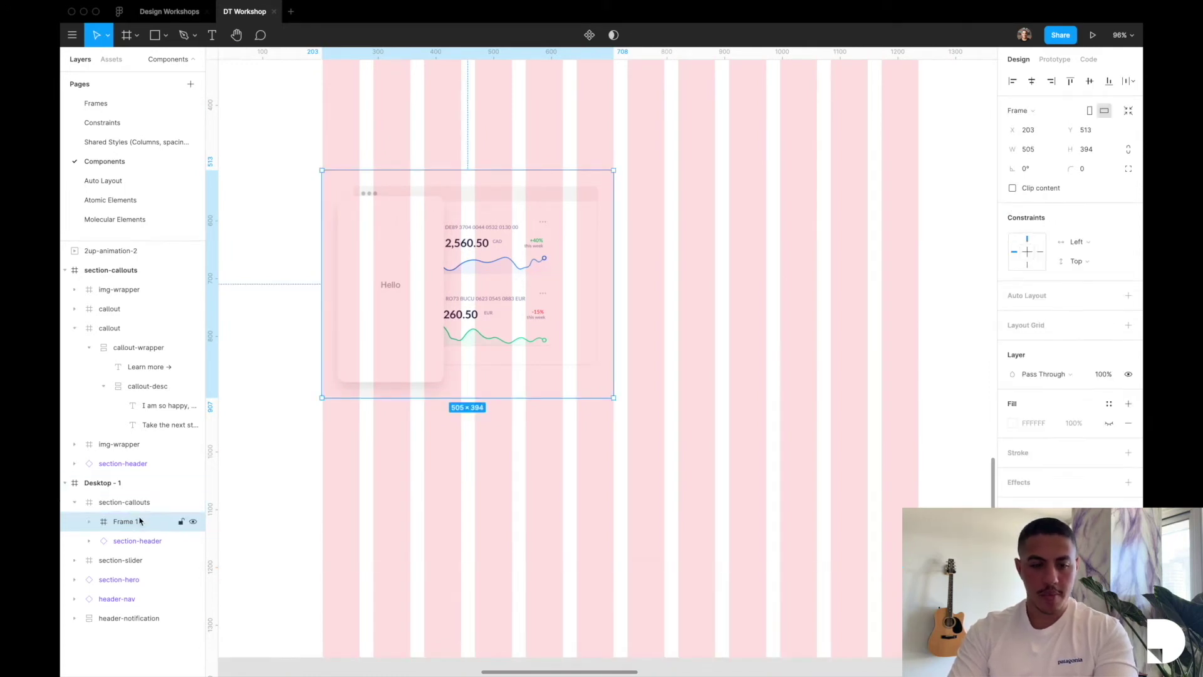
double_click(139, 520)
text(img-wrapper)
key(Return)
click(89, 521)
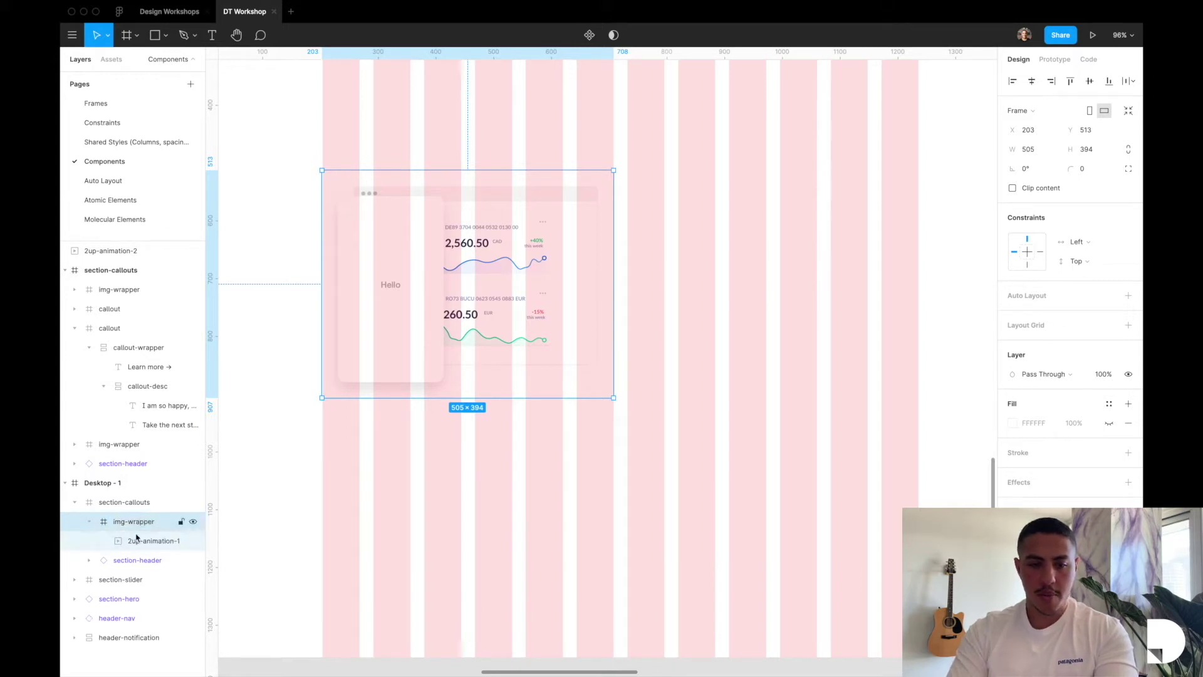
Set the 2up-animation-1 GIF's horizontal and vertical constraints to Center and hide the layout grids
click(136, 541)
click(1076, 203)
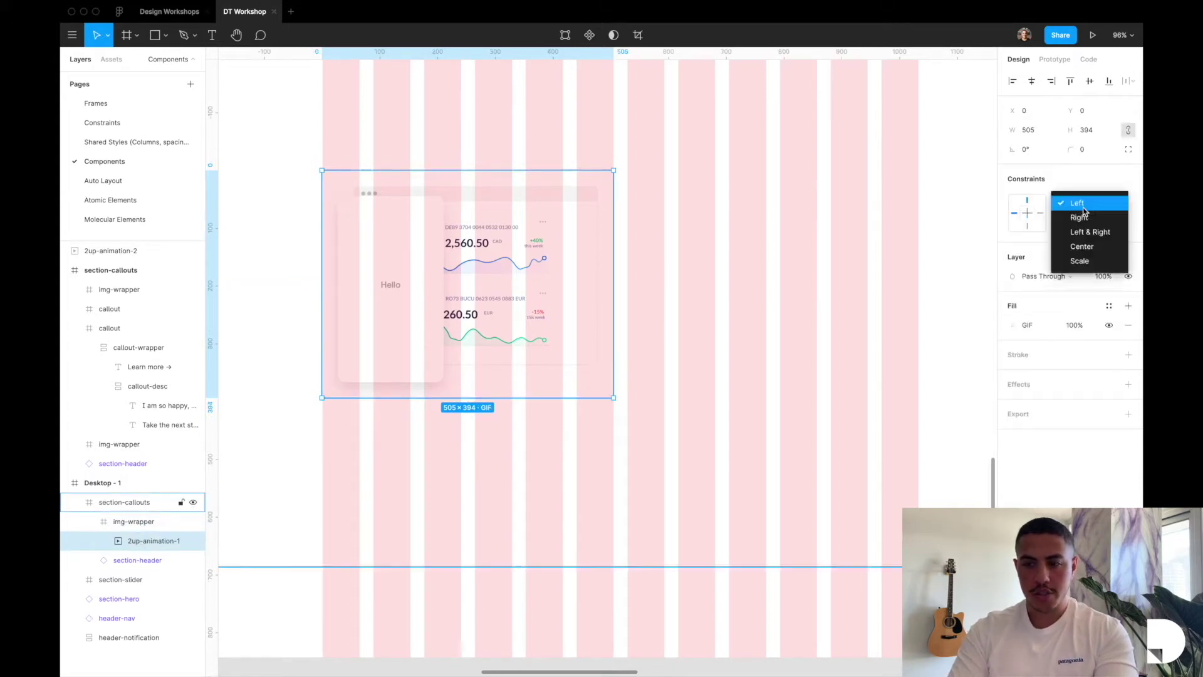
click(1082, 246)
click(1078, 222)
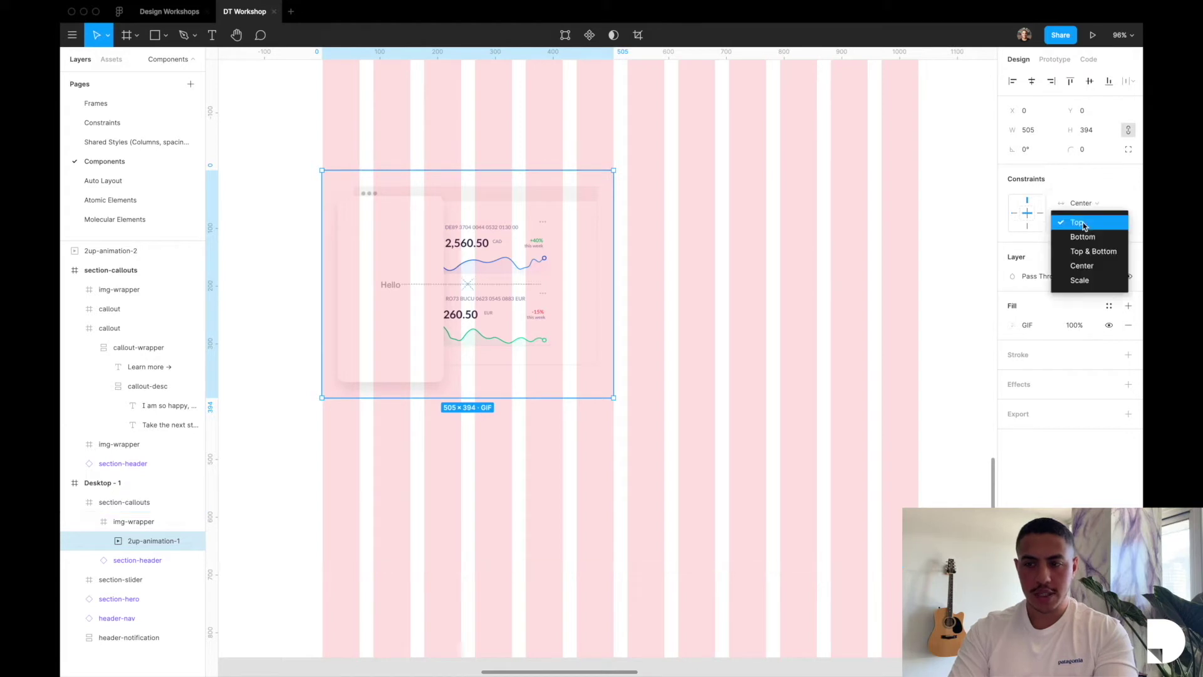
click(1082, 266)
scroll(771, 298, up, 2)
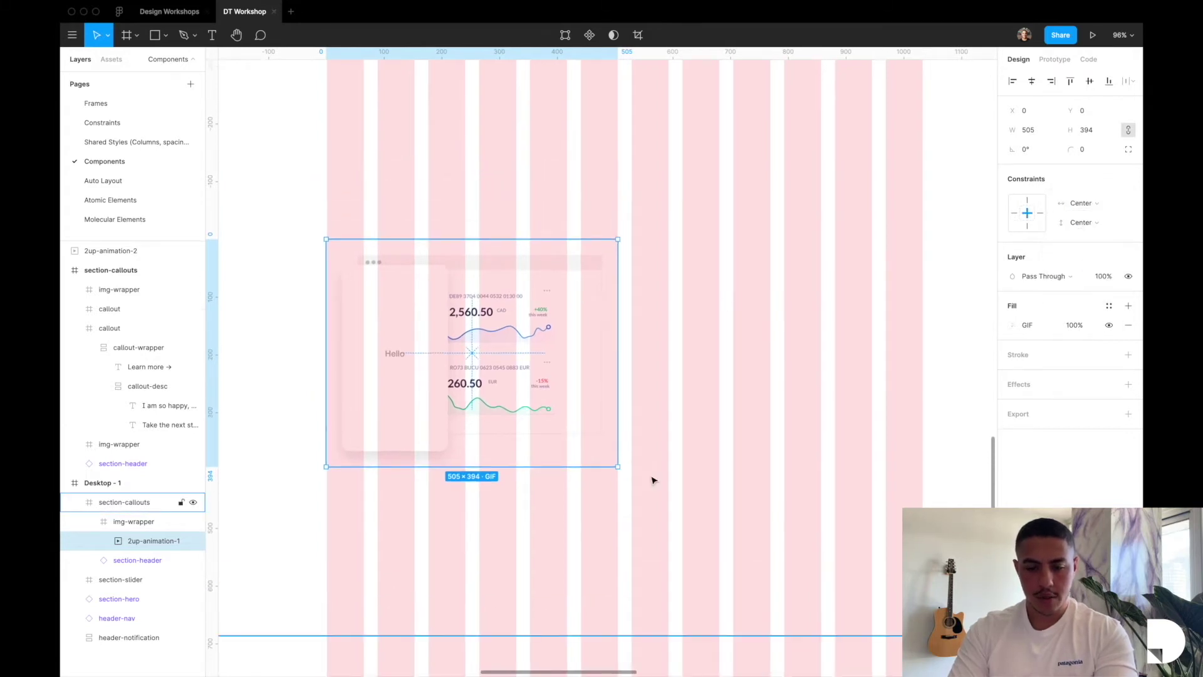
key(ctrl+g)
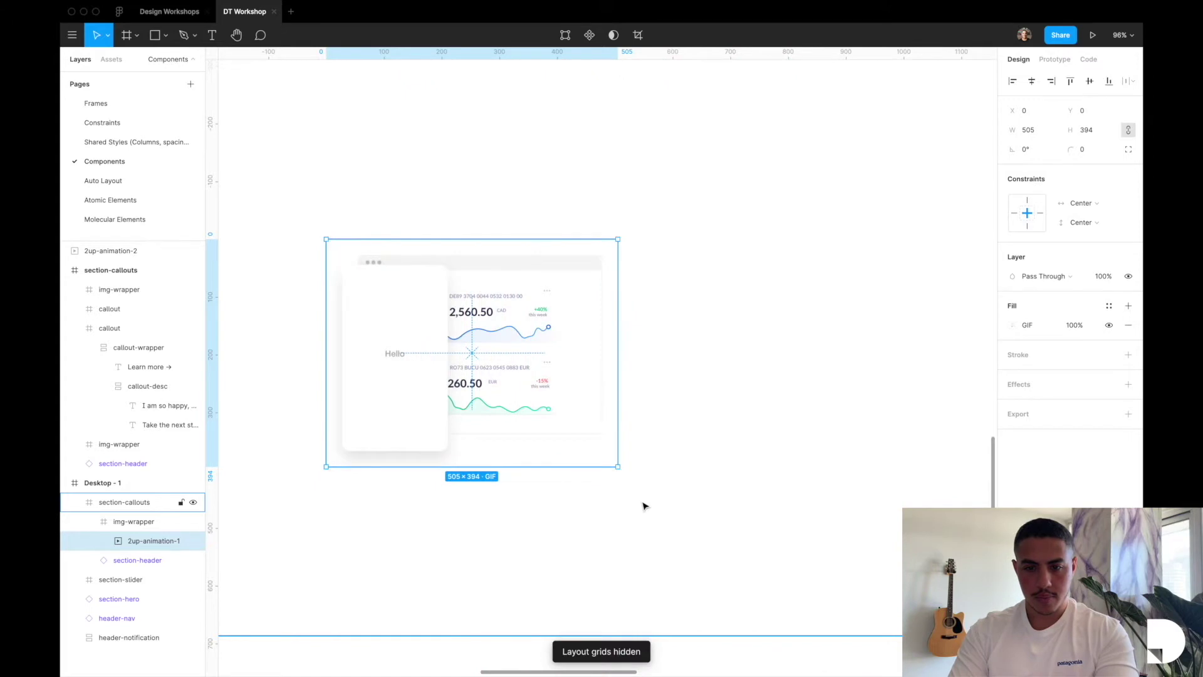
click(645, 506)
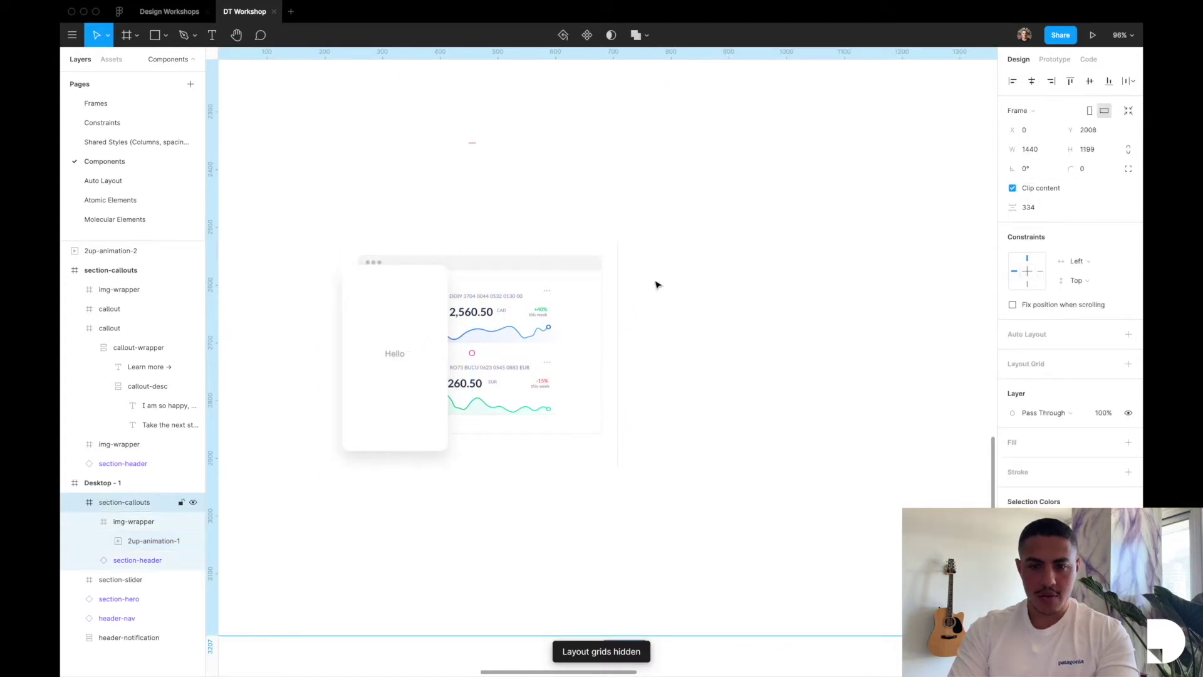
Show the layout grids, align img-wrapper to the columns at X 204 with a 504 px width, and clip its content
click(134, 521)
scroll(585, 407, up, 15)
scroll(585, 407, down, 3)
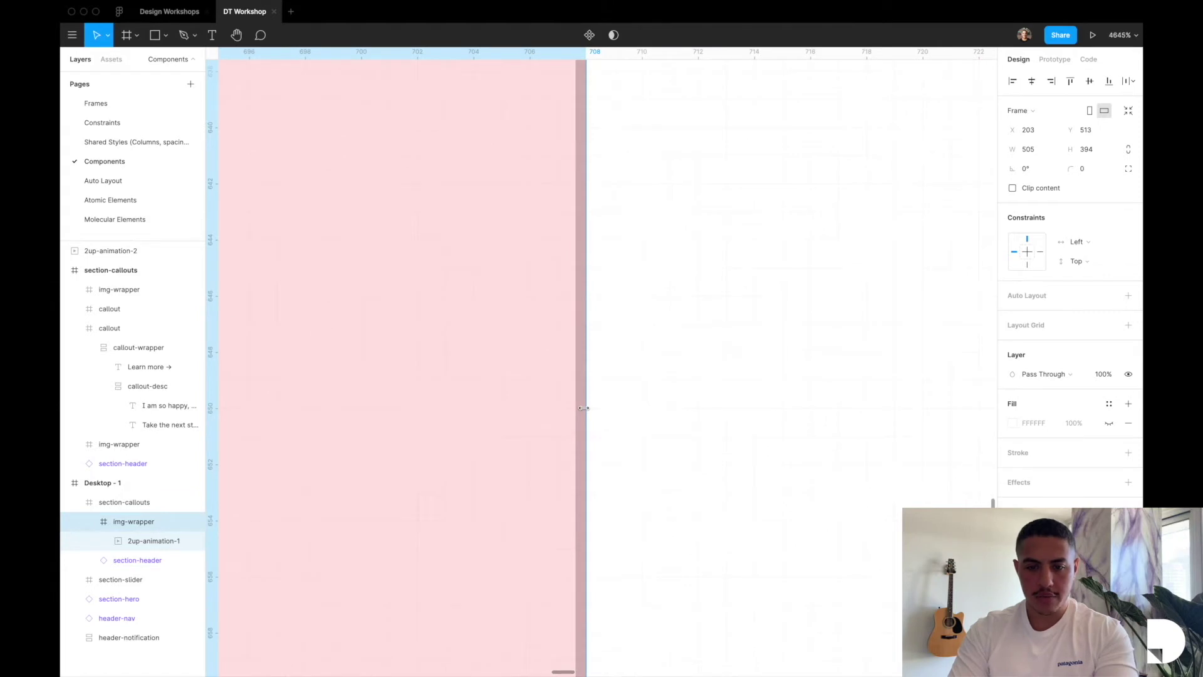
drag(584, 407, 554, 408)
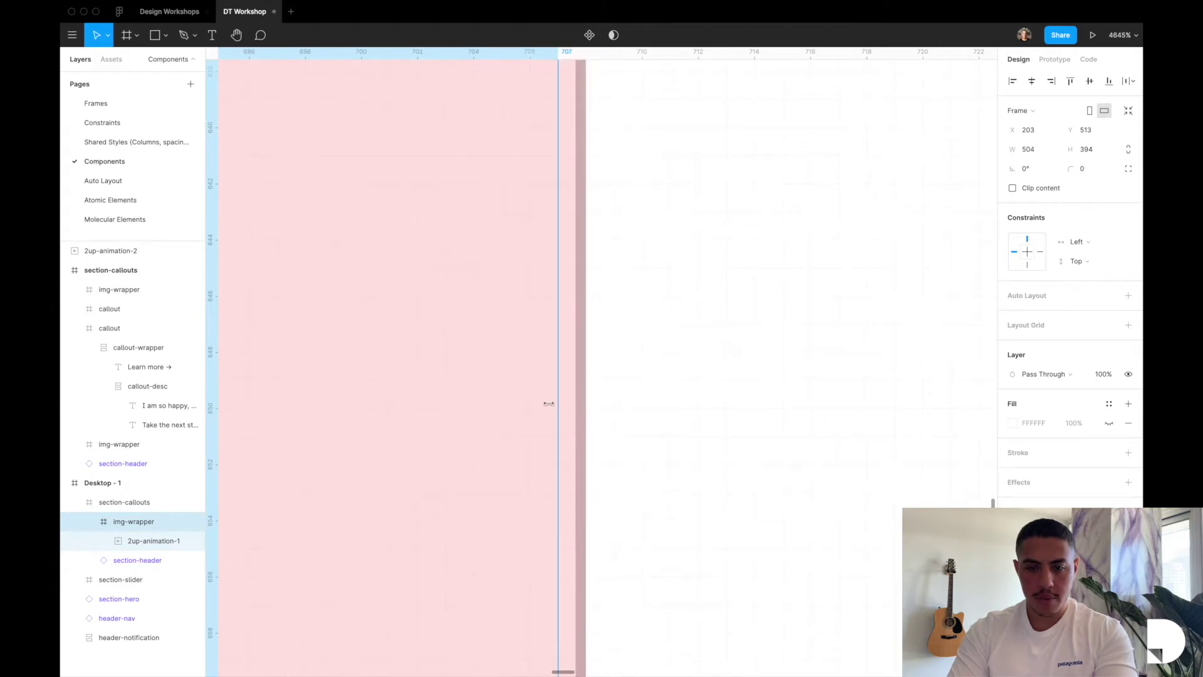
click(1012, 188)
scroll(754, 305, down, 5)
scroll(671, 444, down, 10)
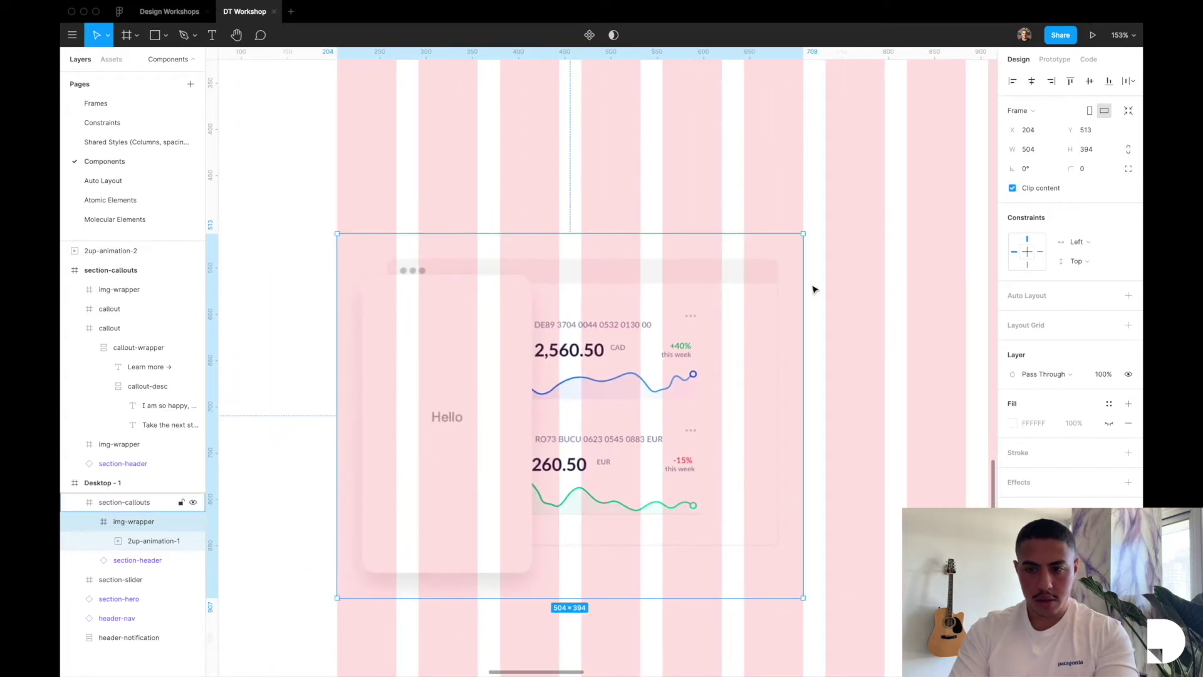
scroll(814, 286, up, 10)
scroll(814, 289, down, 5)
scroll(814, 289, left, 10)
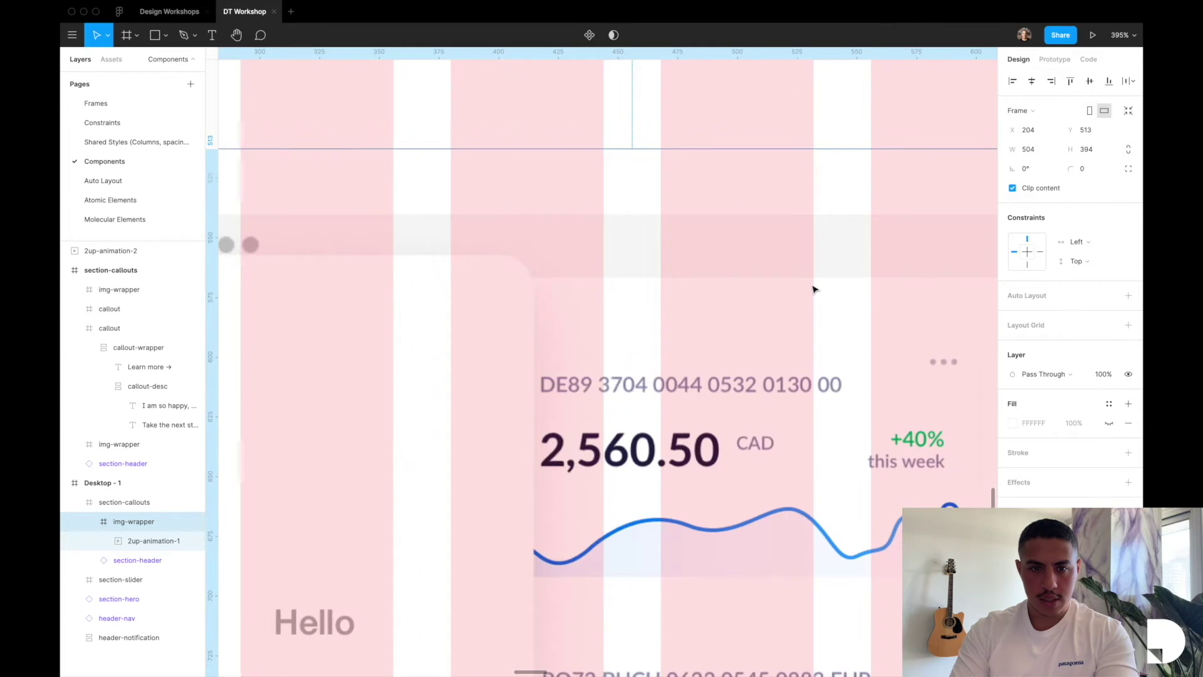
scroll(814, 288, down, 15)
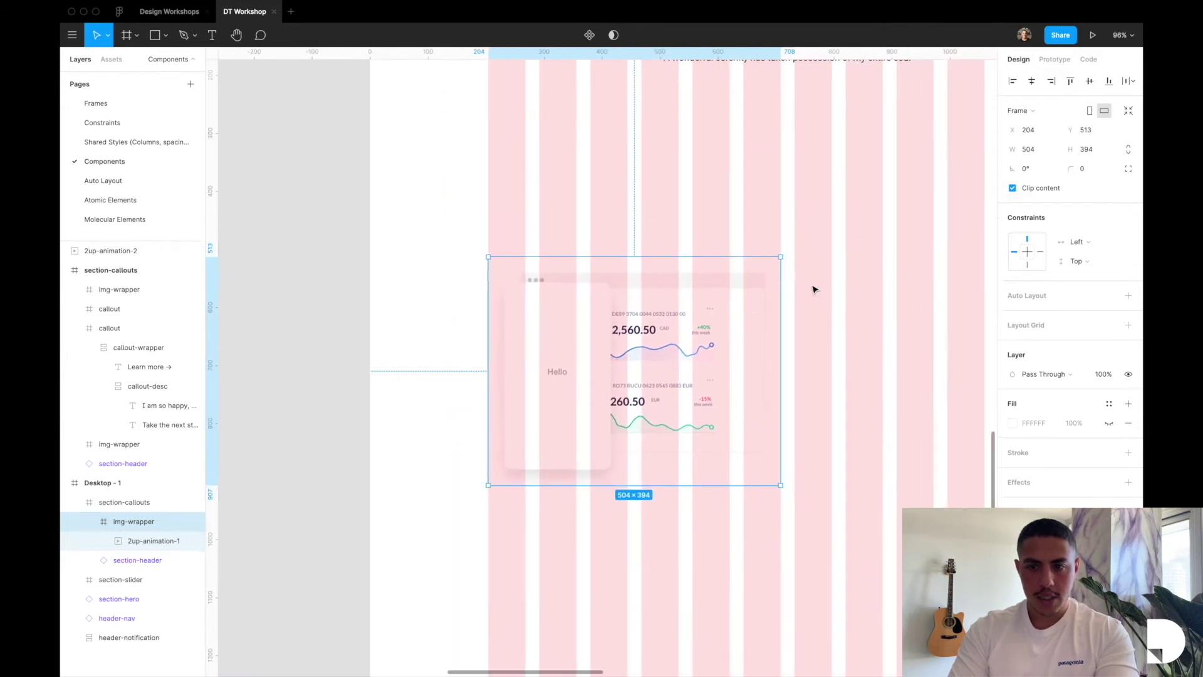
Move img-wrapper up to Y 243, leaving 64 px between it and the section header
key(shift+Up)
key(shift+Up)
key(shift+Up)
key(shift+Up)
key(shift+Up)
key(shift+Up)
key(shift+Up)
key(shift+Up)
key(shift+Up)
key(shift+Up)
key(shift+Up)
key(shift+Up)
key(shift+Up)
key(shift+Up)
key(shift+Up)
key(shift+Up)
key(shift+Up)
key(shift+Up)
key(shift+Up)
key(shift+Up)
key(shift+Up)
key(shift+Up)
key(shift+Up)
key(shift+Up)
key(shift+Up)
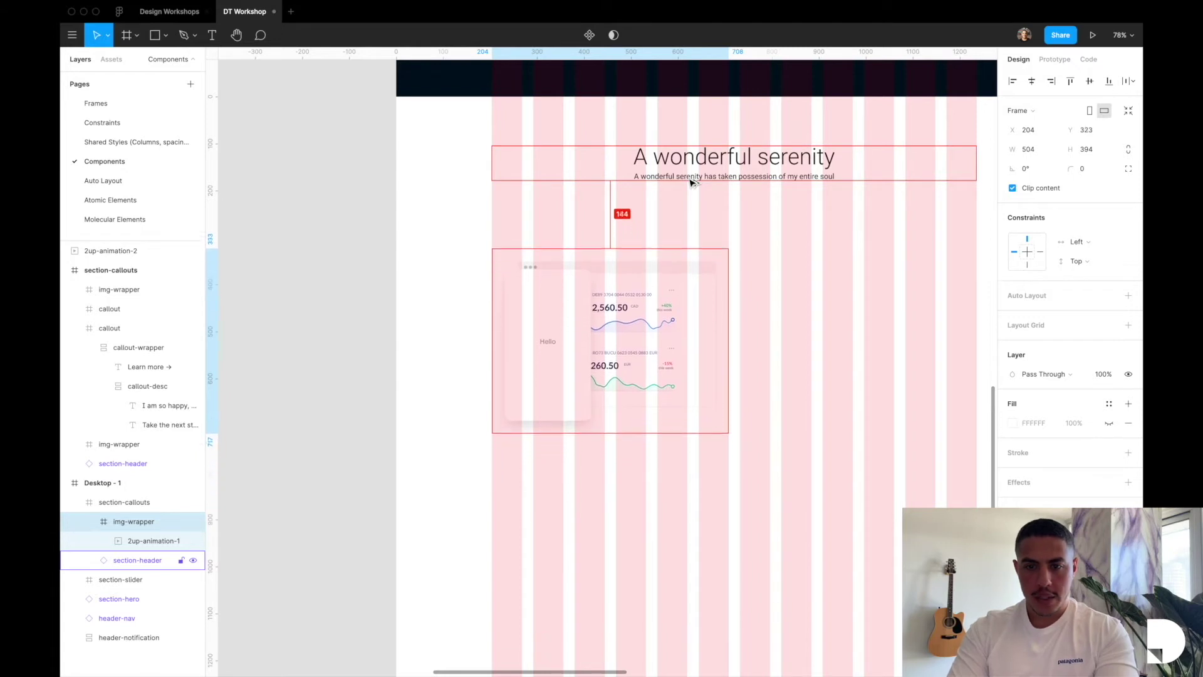
key(shift+Up)
key(shift+Up)
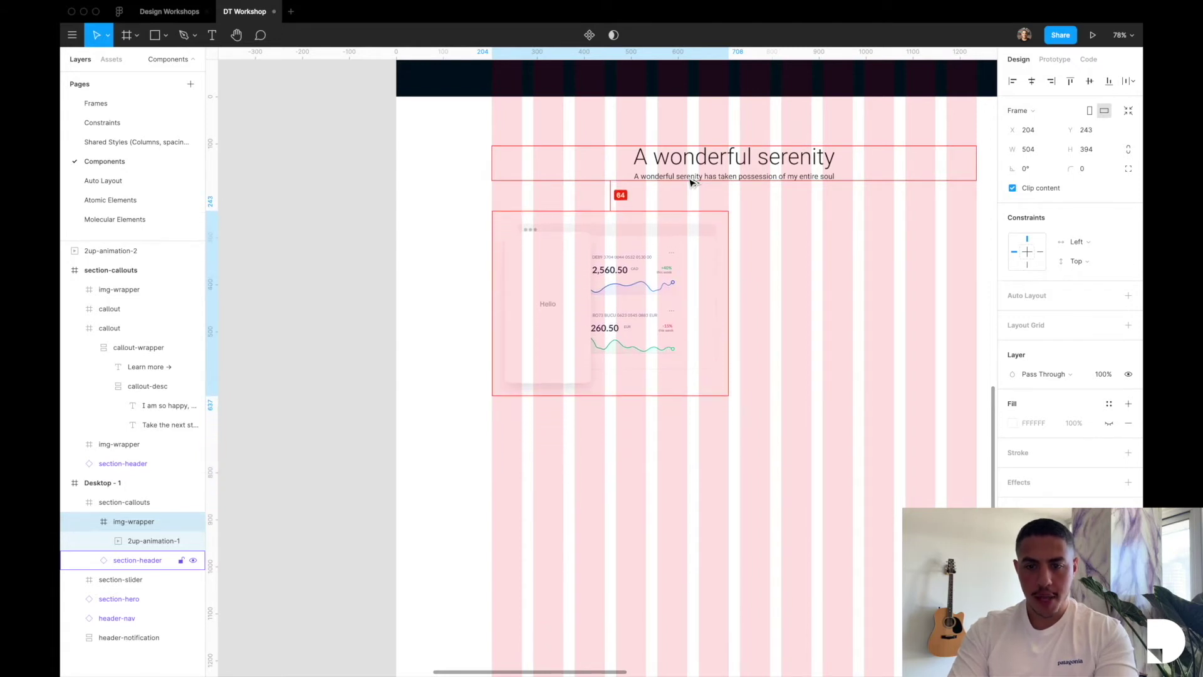
Hide the layout grids and review the header and image spacing with the interface temporarily hidden
key(ctrl+g)
click(774, 201)
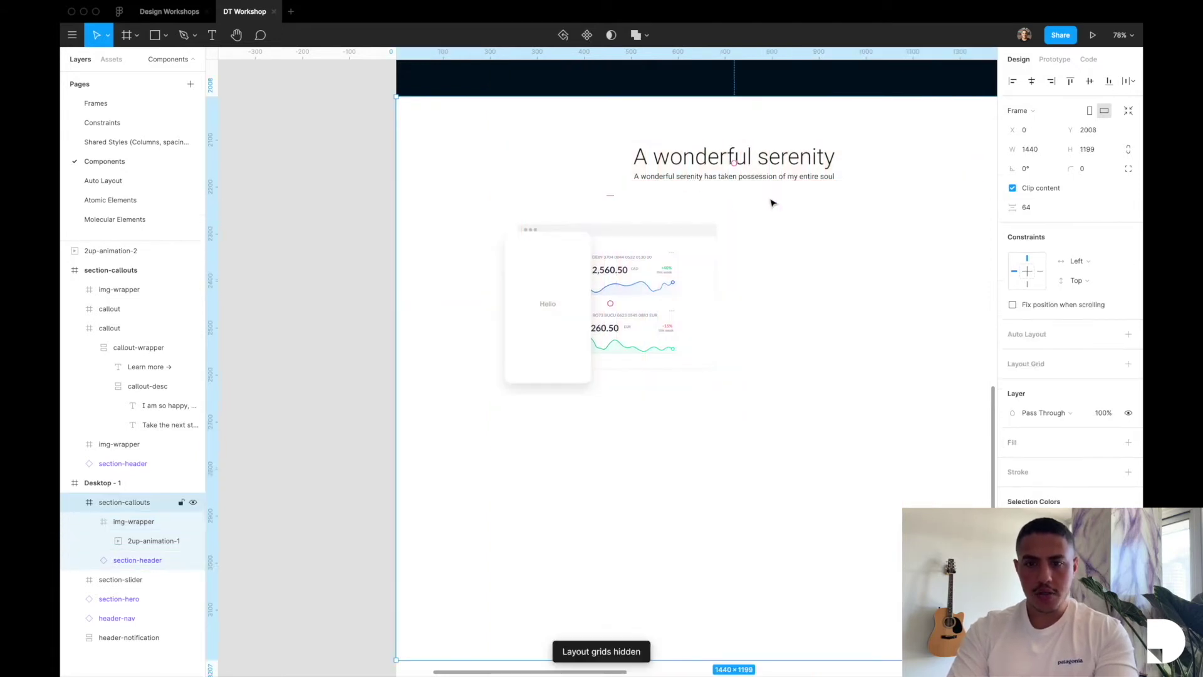
scroll(597, 209, right, 4)
scroll(597, 210, up, 2)
key(ctrl+backslash)
scroll(626, 231, up, 5)
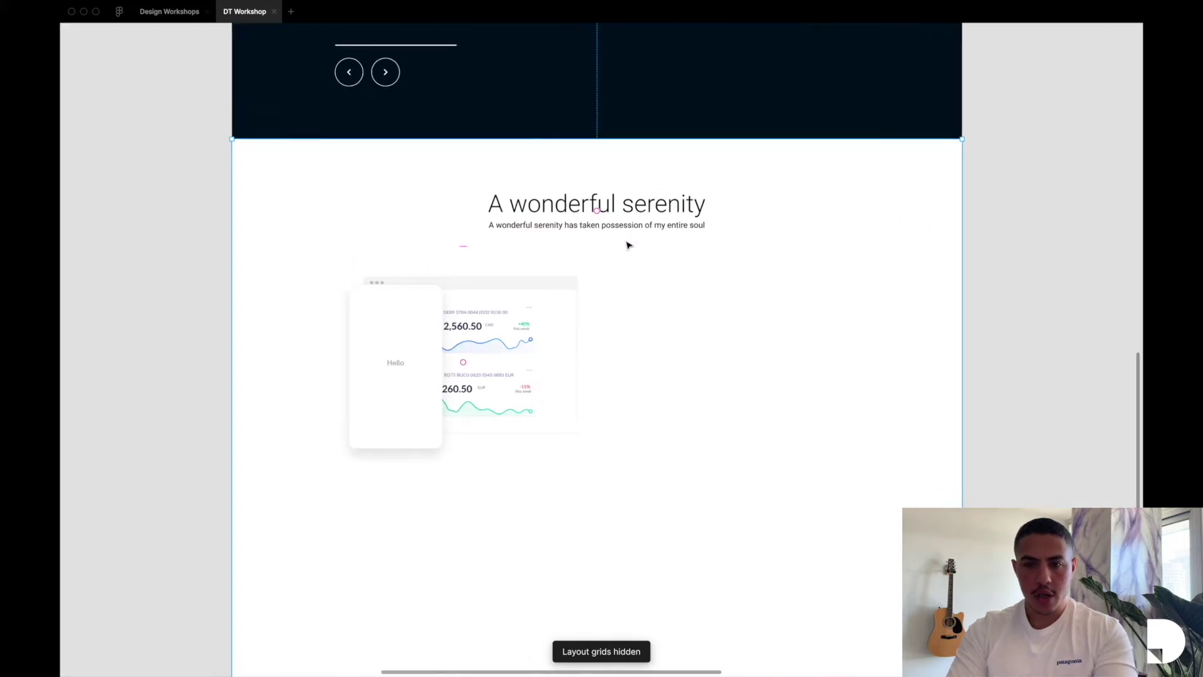
key(ctrl+backslash)
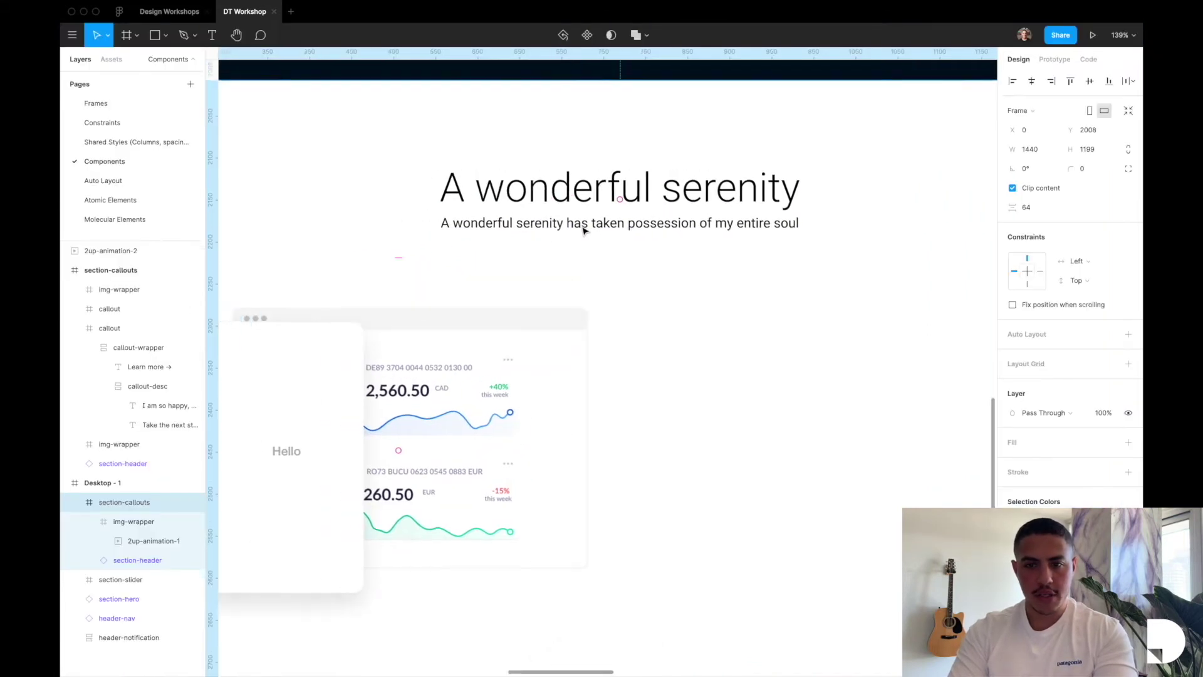
scroll(583, 231, left, 2)
scroll(614, 221, right, 2)
Apply the Navy colour style to both the title and the subtitle of the section header
double_click(537, 203)
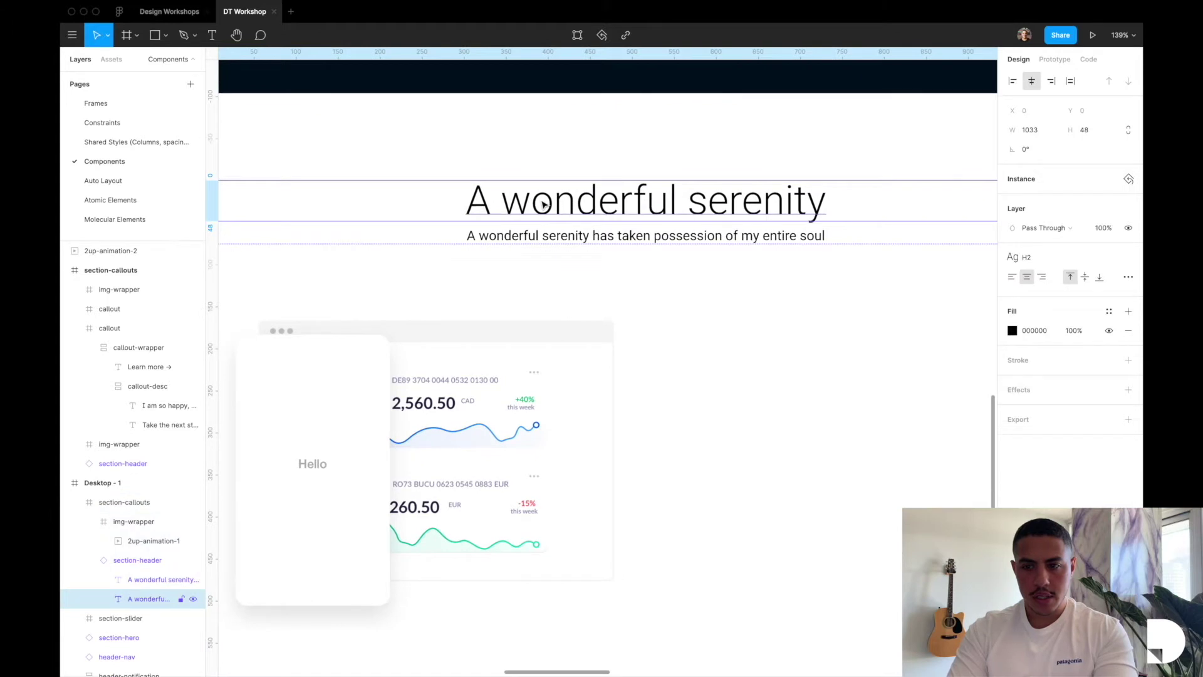
shift+click(543, 239)
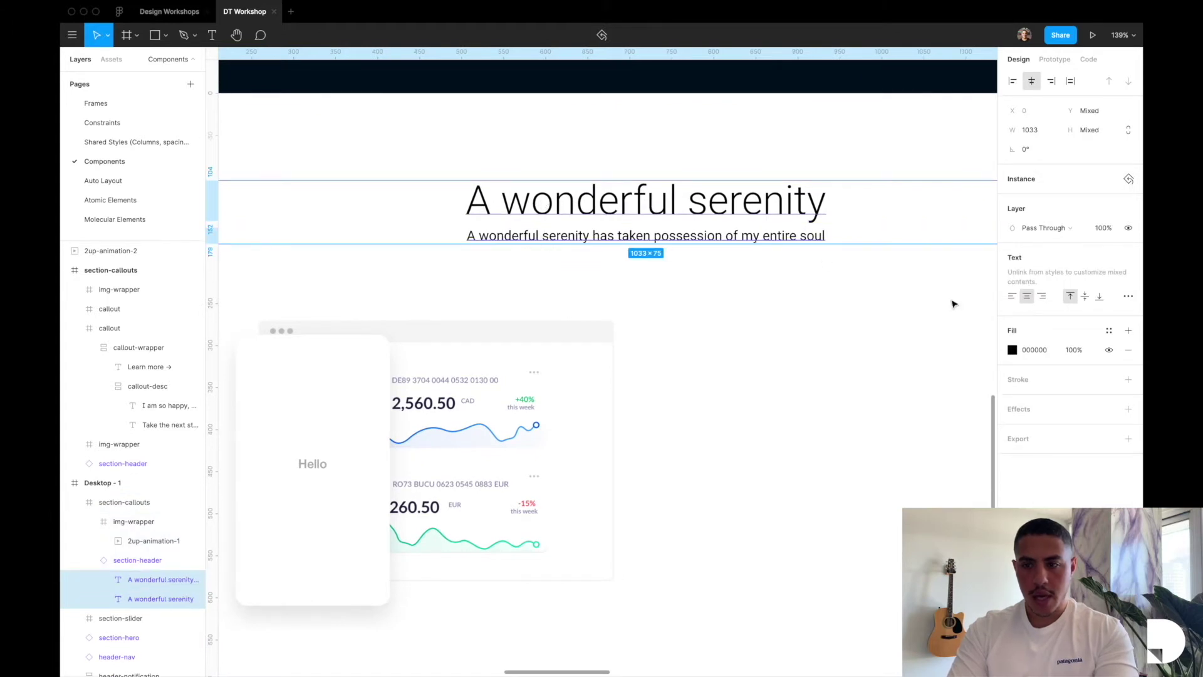
click(1109, 334)
click(1063, 375)
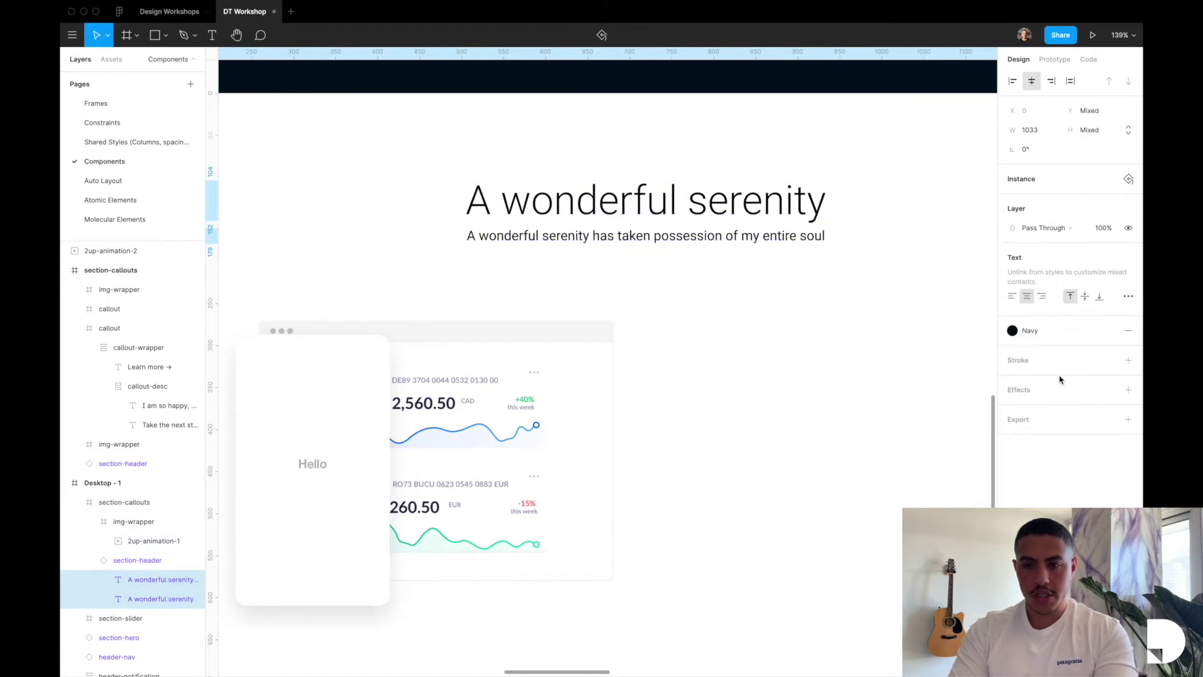
click(720, 323)
scroll(722, 323, down, 3)
scroll(721, 324, up, 2)
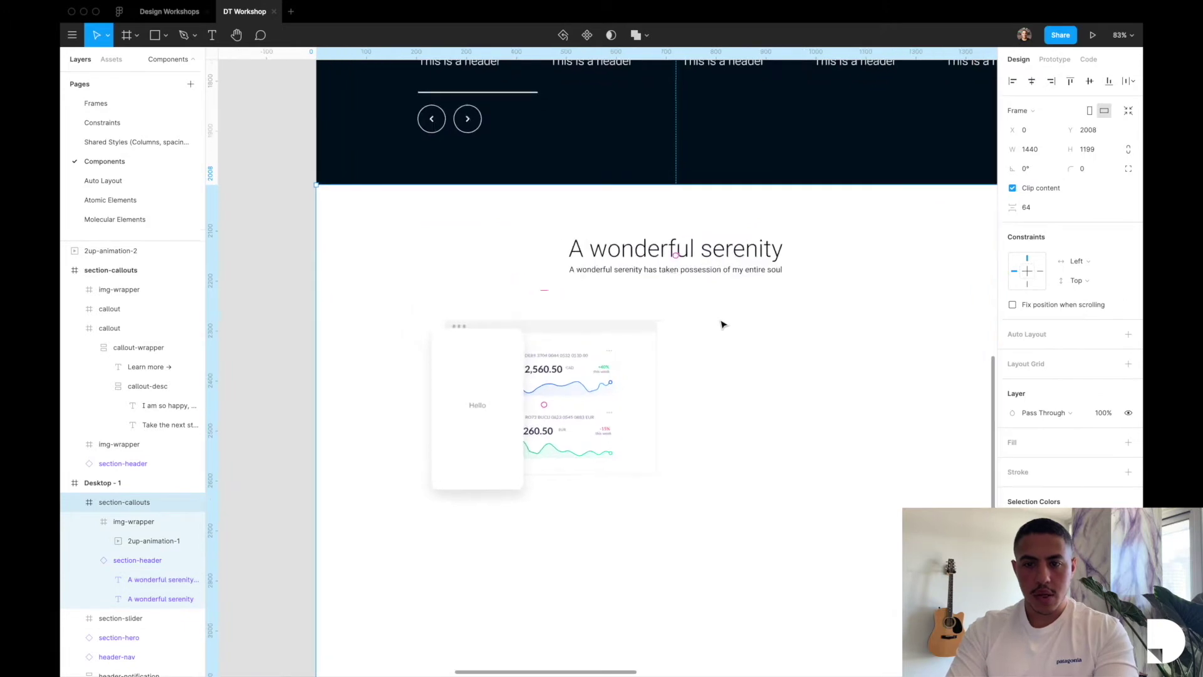
Detach the Navy style from the section header's subtitle and set its fill opacity to 50%
double_click(684, 276)
scroll(807, 283, up, 3)
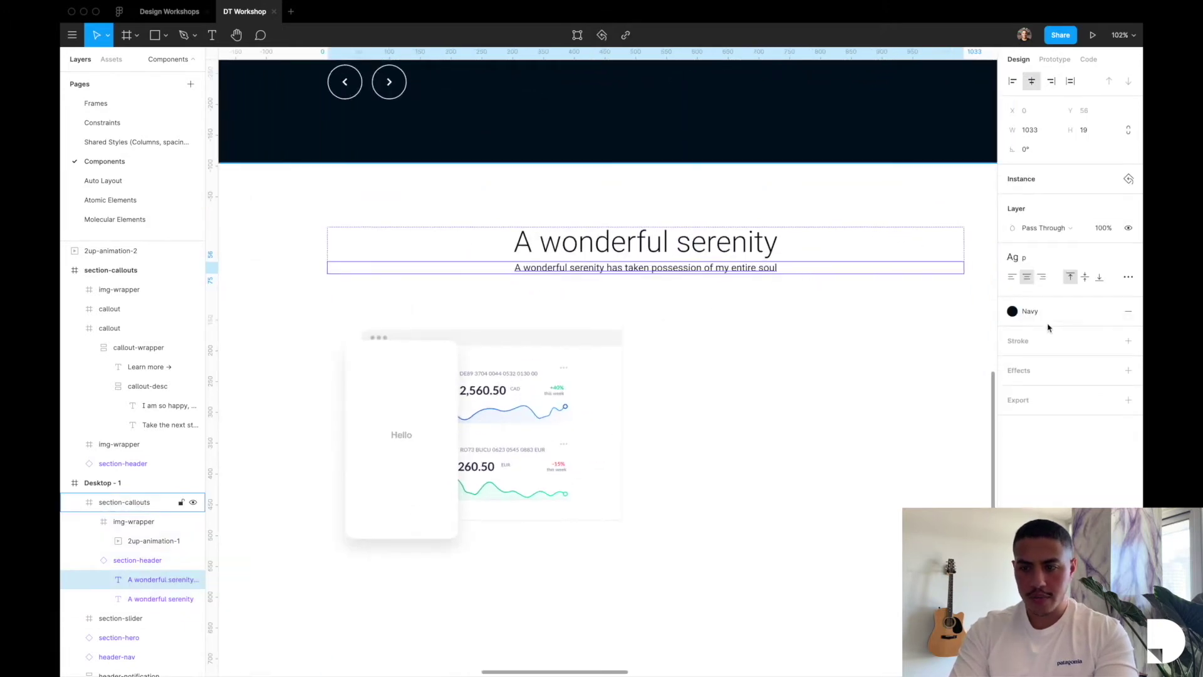
click(1101, 311)
click(1073, 331)
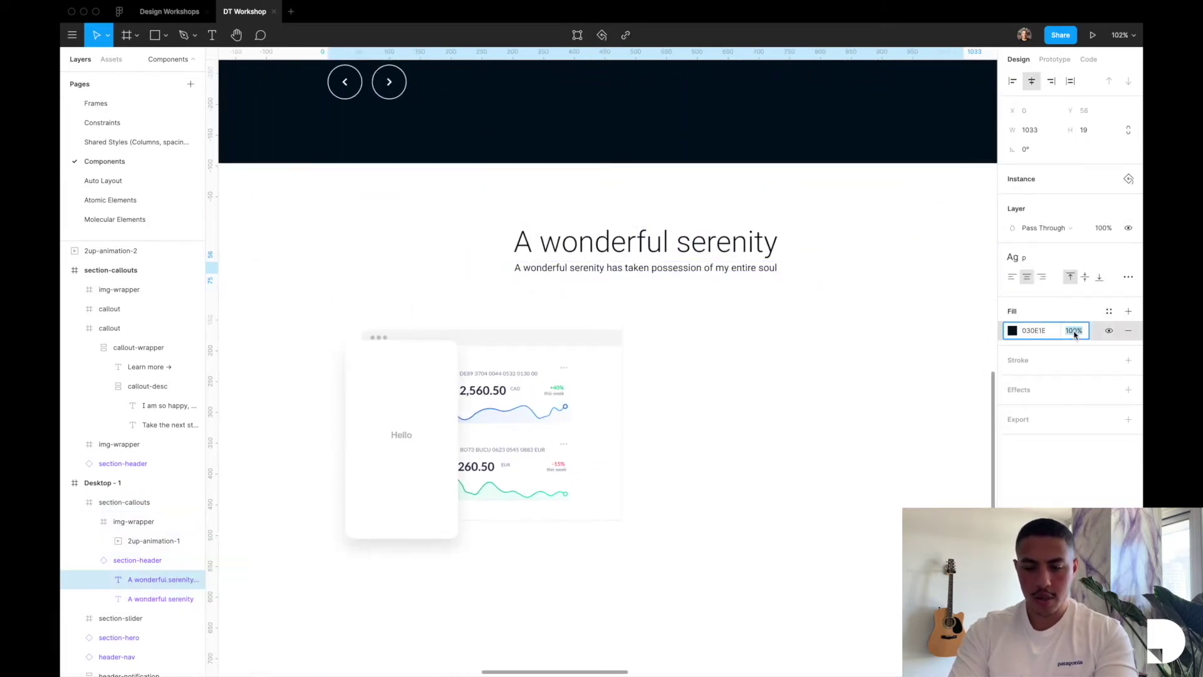
text(50)
key(Return)
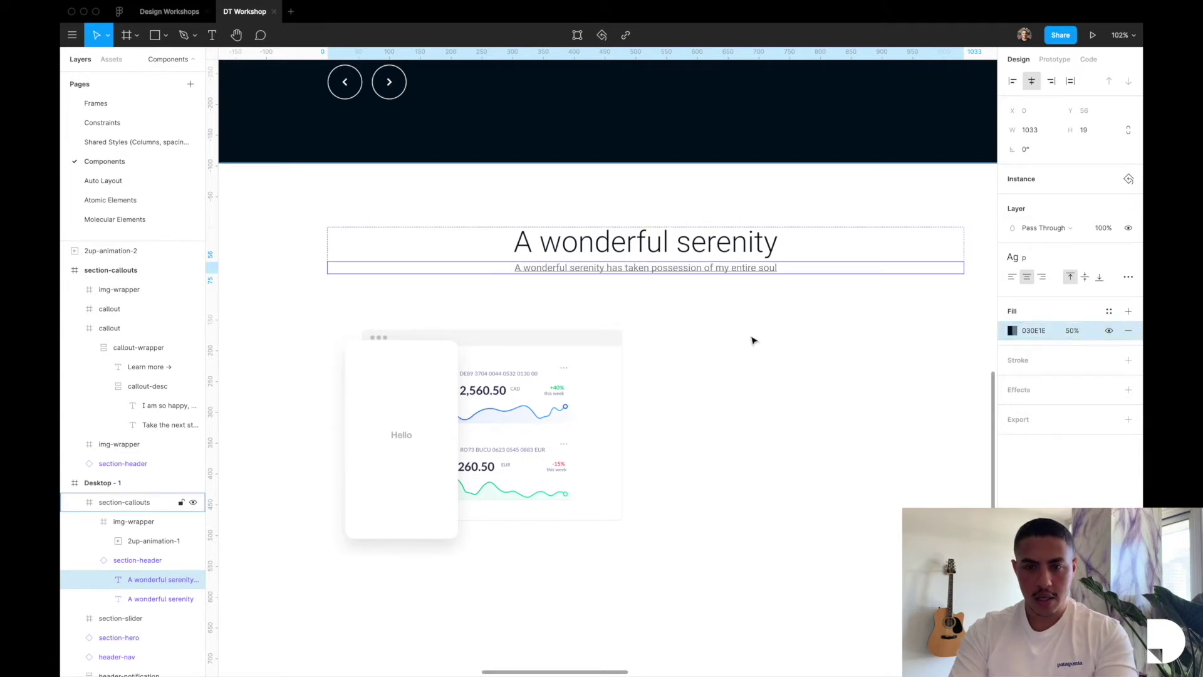
click(633, 235)
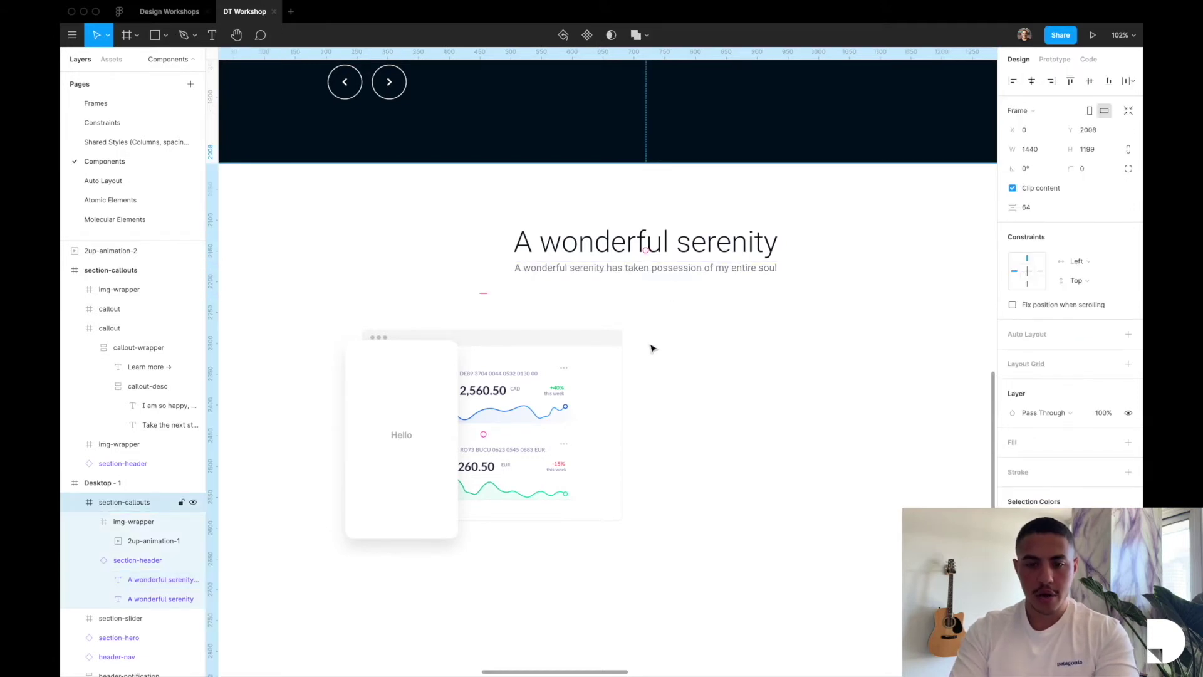
scroll(652, 348, down, 1)
scroll(651, 348, right, 2)
click(501, 367)
click(501, 366)
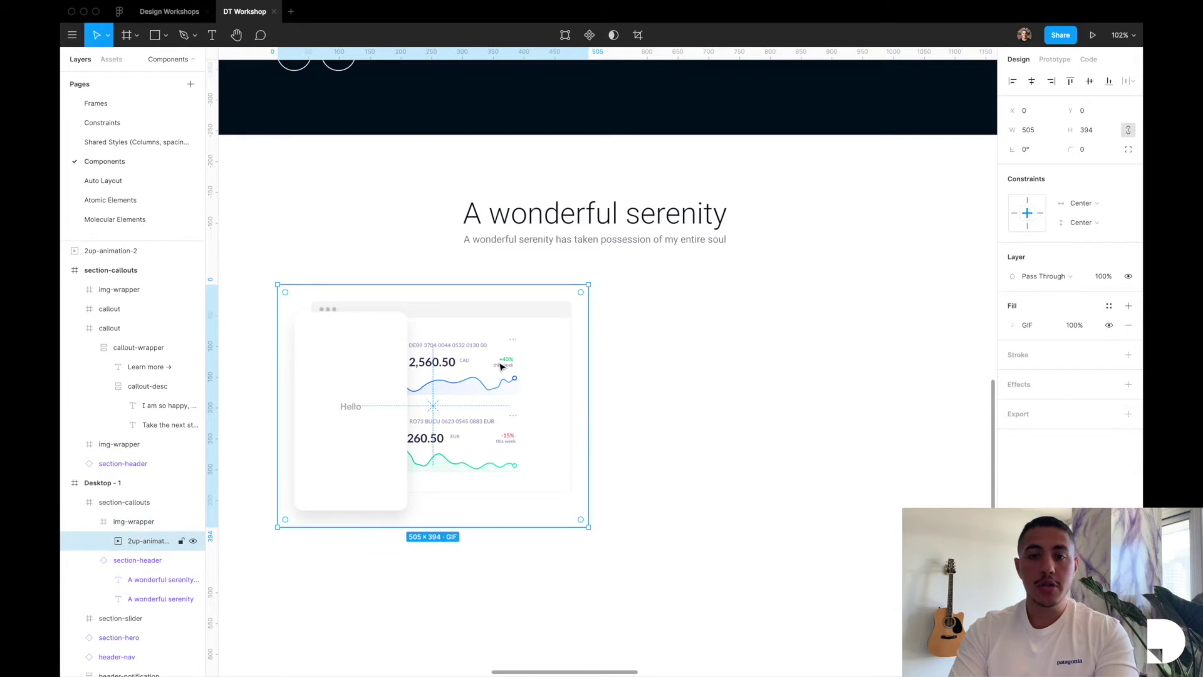
click(817, 279)
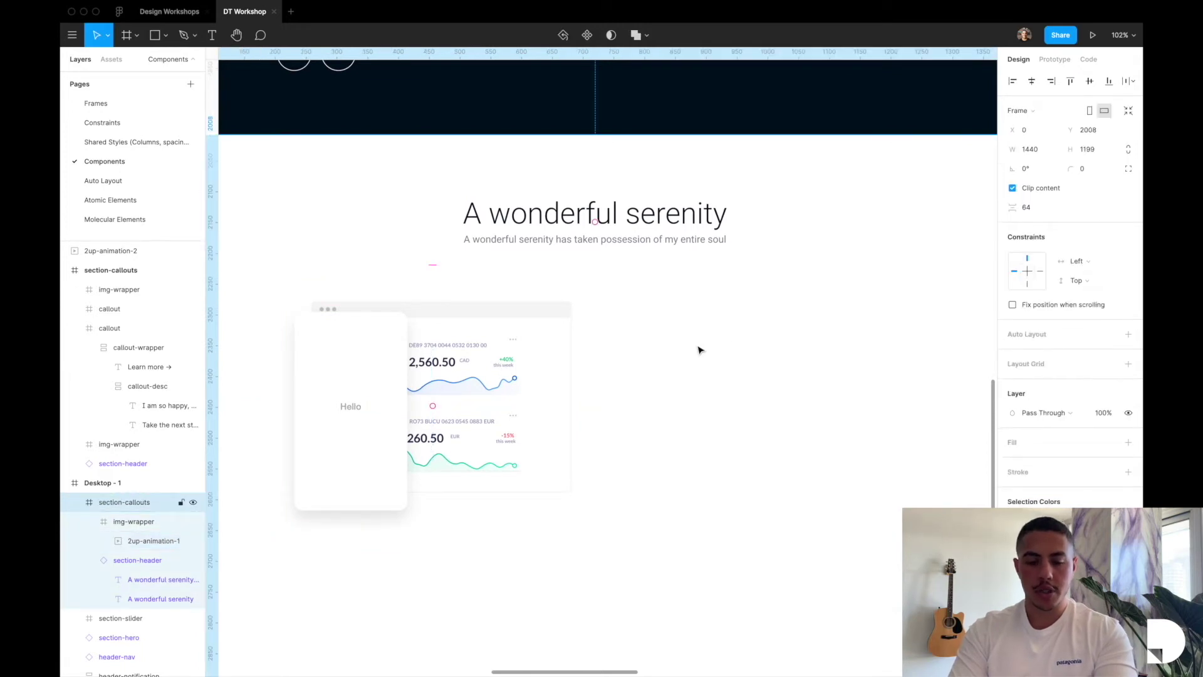
Show the layout grids and collapse the img-wrapper and section-header layers inside section-callouts on Desktop - 1
key(ctrl+g)
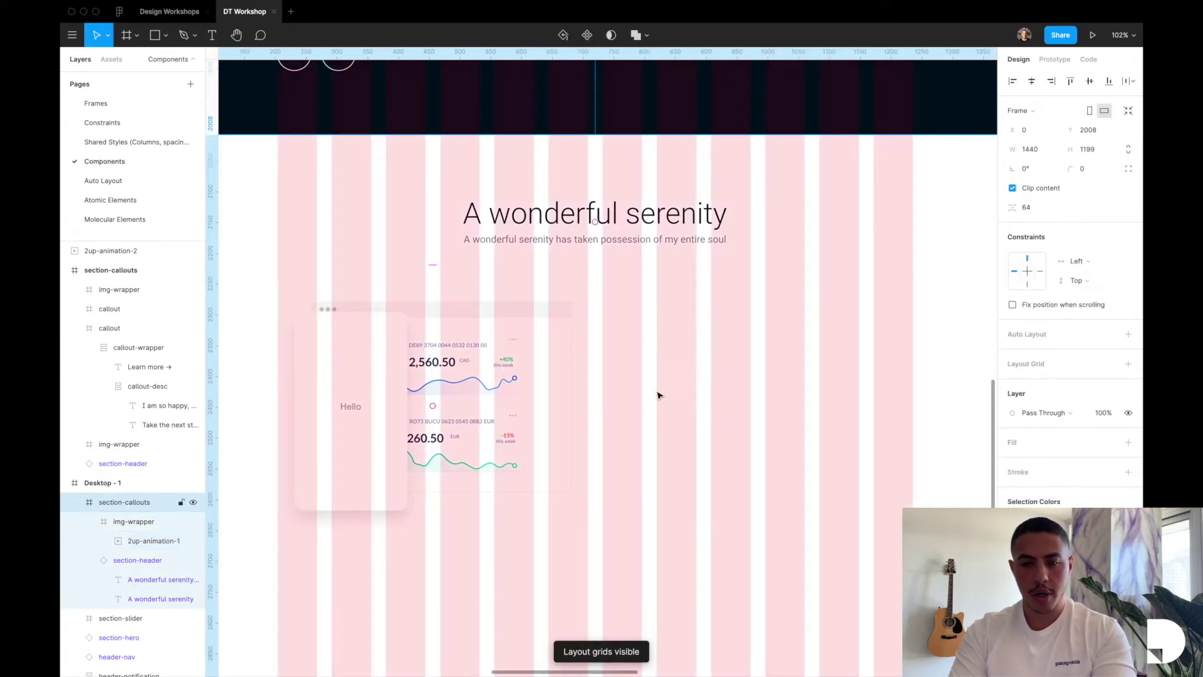
scroll(646, 388, down, 2)
scroll(646, 389, right, 2)
scroll(647, 388, up, 3)
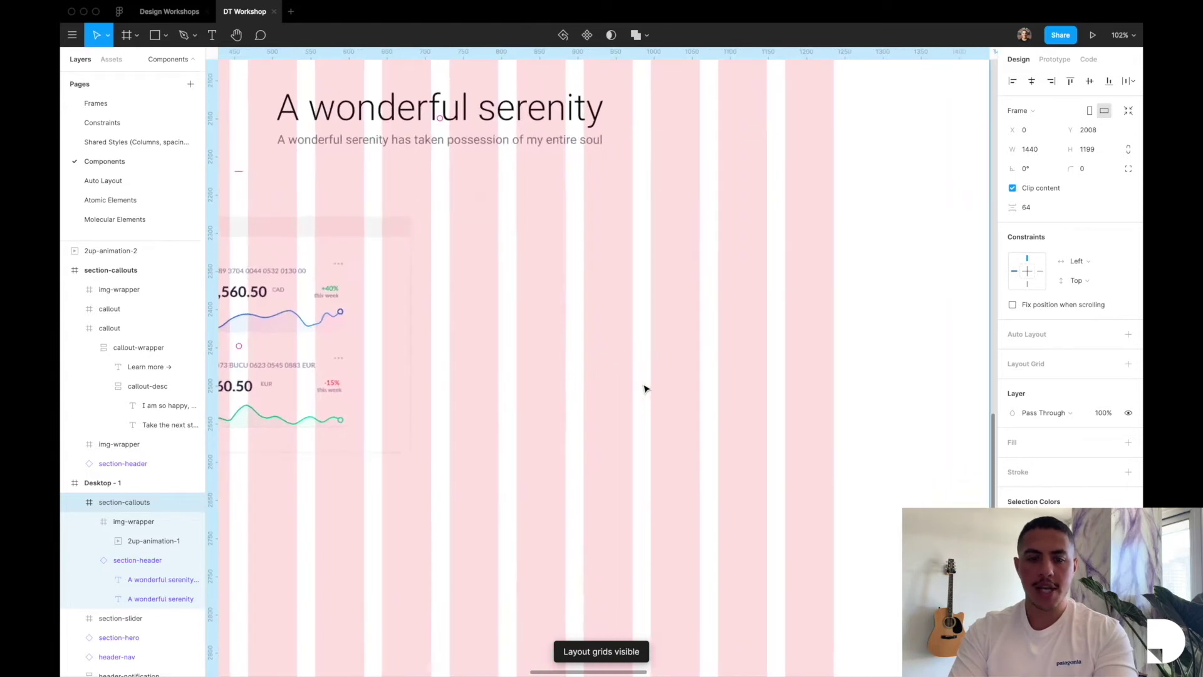
click(89, 522)
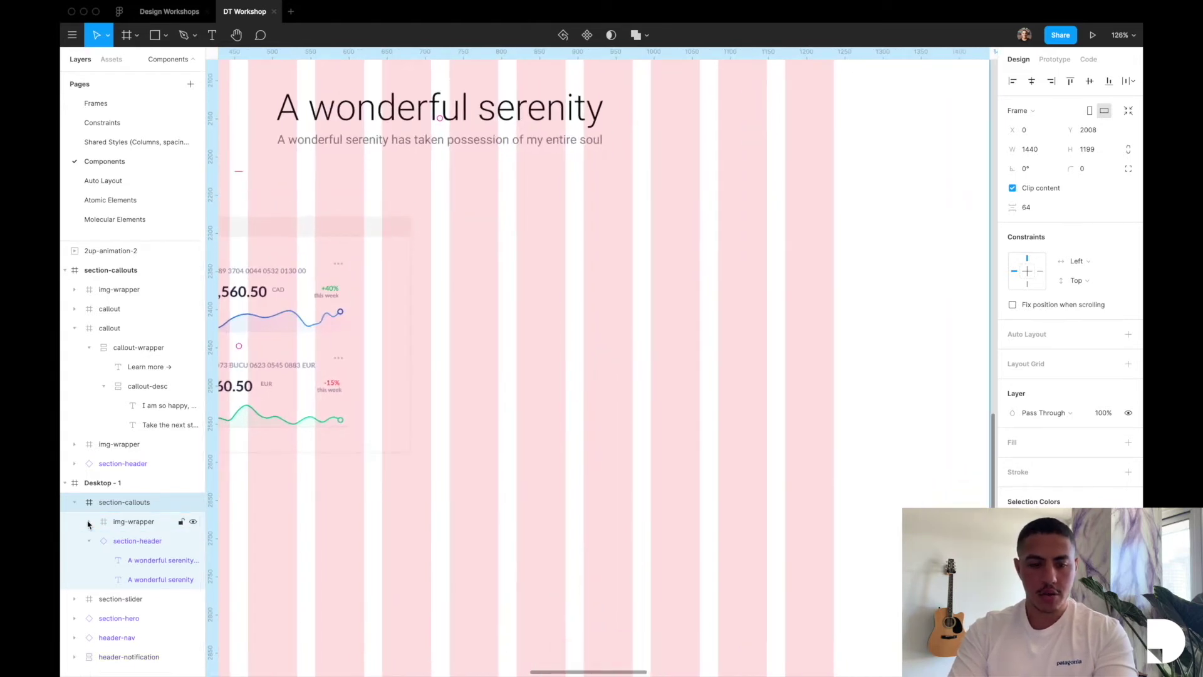
click(89, 541)
click(138, 522)
Add a text box about 318 × 50 px beside the GIF image in section-callouts, reading "This is a header"
key(t)
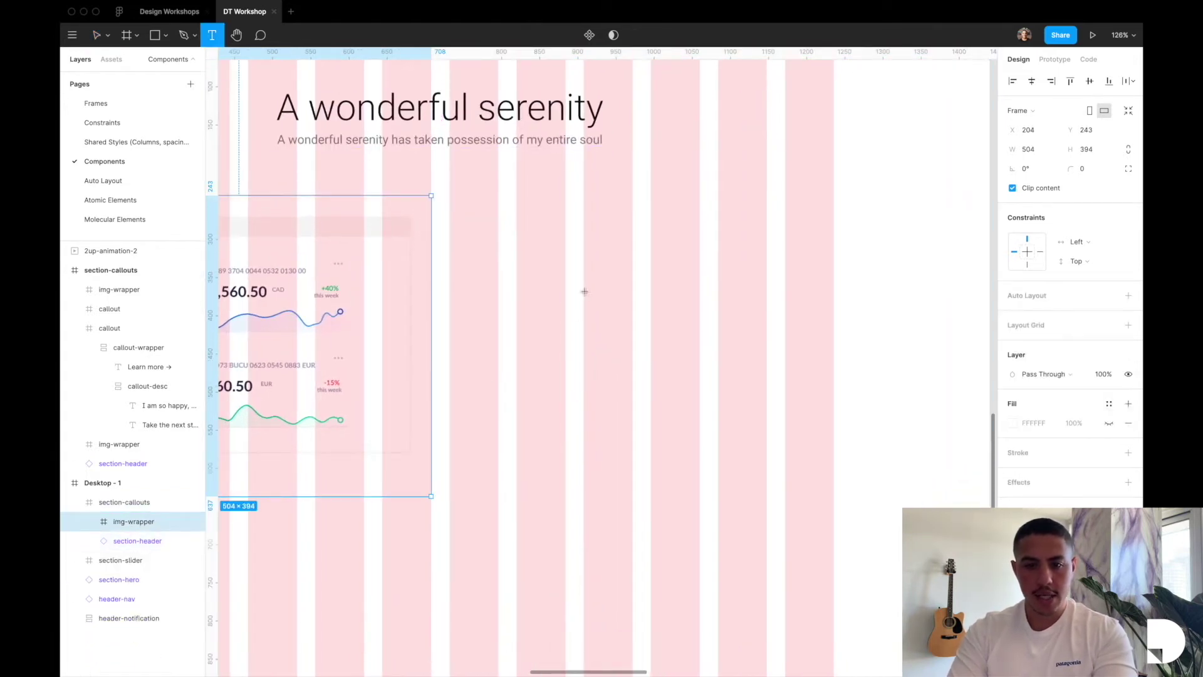
drag(522, 255, 765, 294)
text(Th)
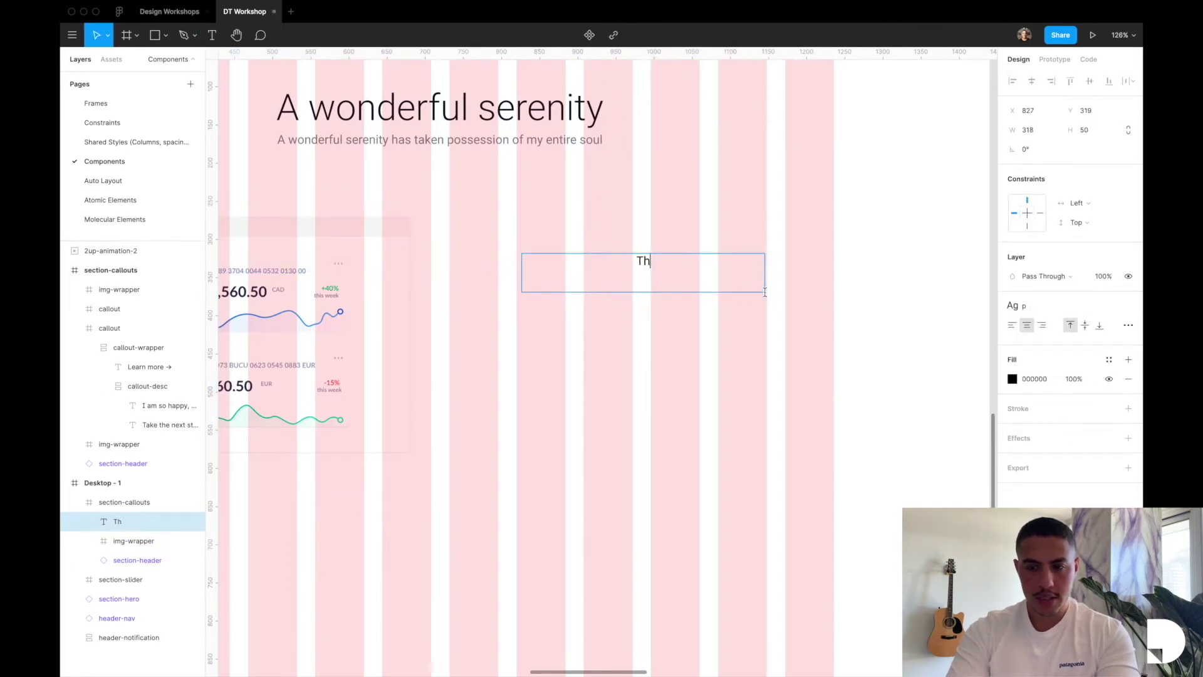
text(is is a header)
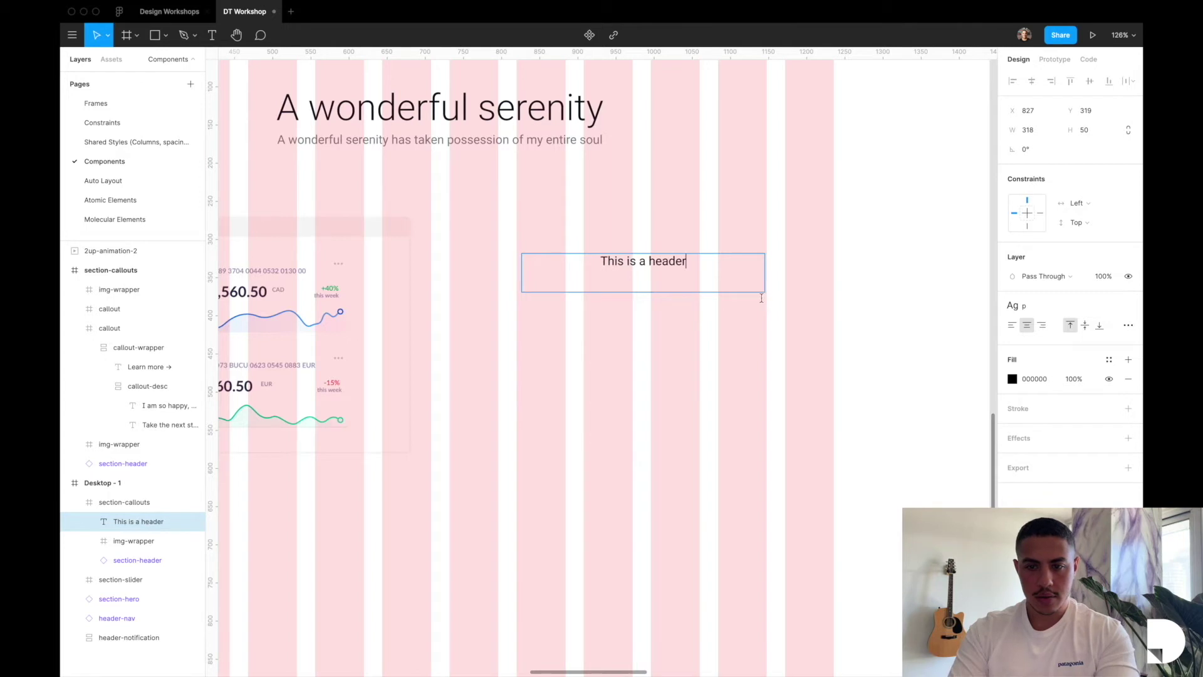
key(Escape)
Fit the text box's two side edges to the layout columns, giving it X 820 and a width of 328
scroll(518, 292, up, 10)
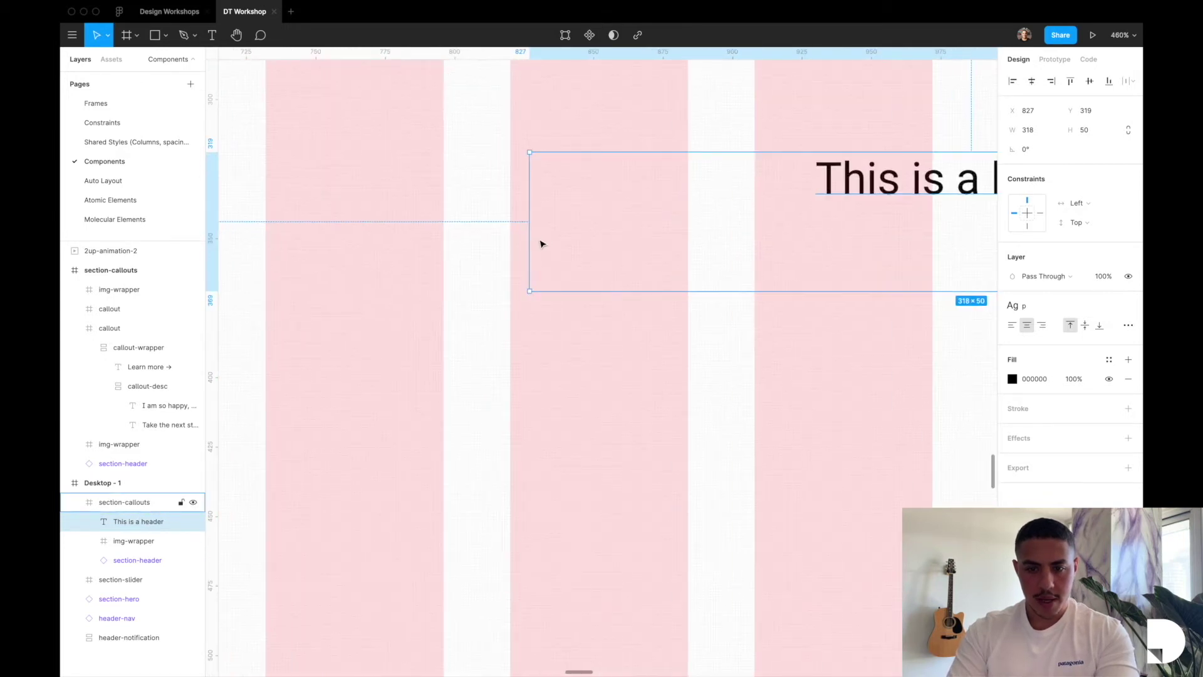
drag(530, 238, 510, 237)
scroll(512, 239, down, 5)
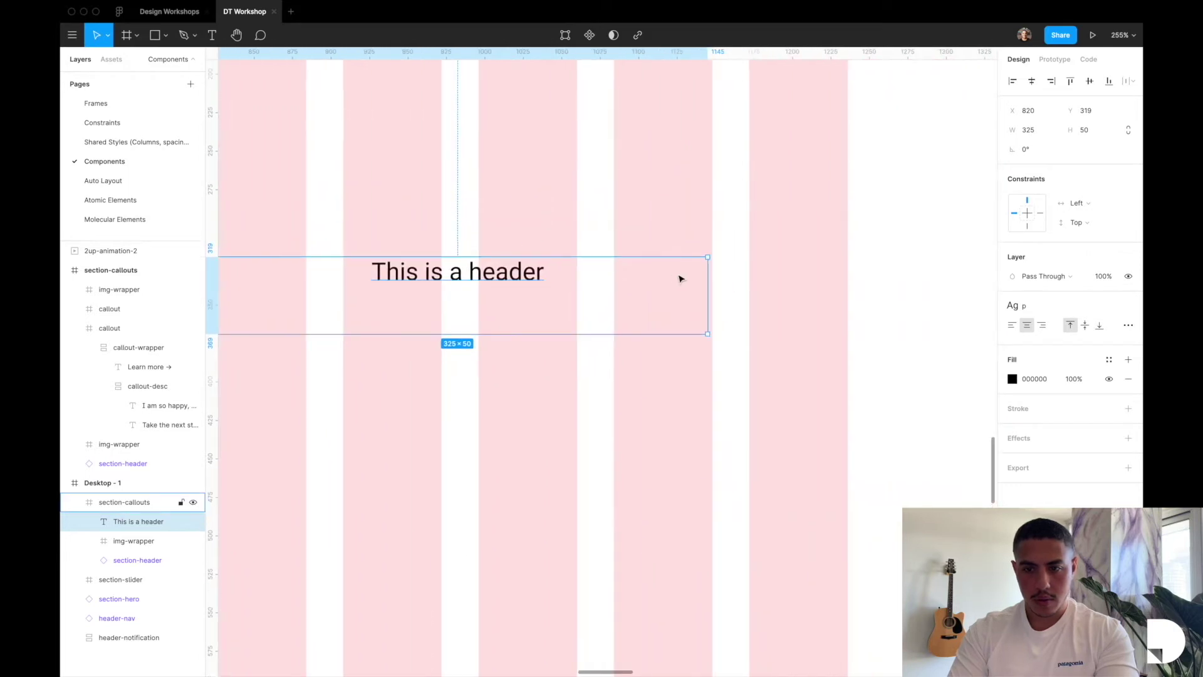
scroll(681, 278, up, 10)
drag(788, 255, 807, 254)
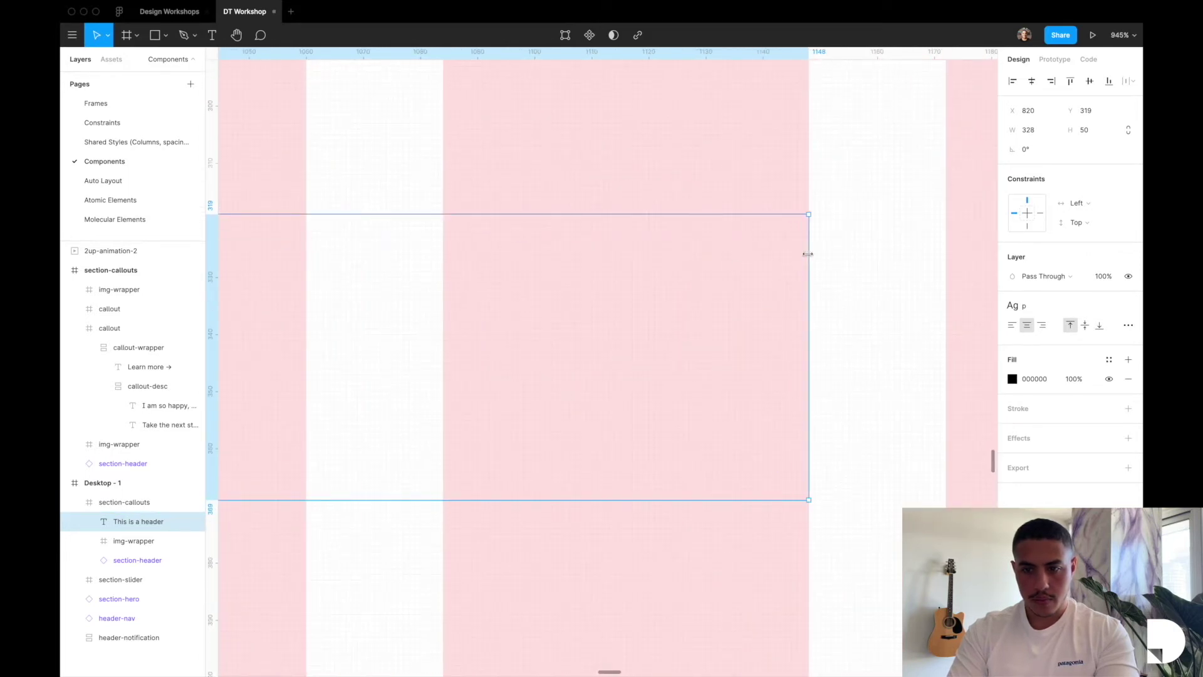
scroll(808, 252, down, 10)
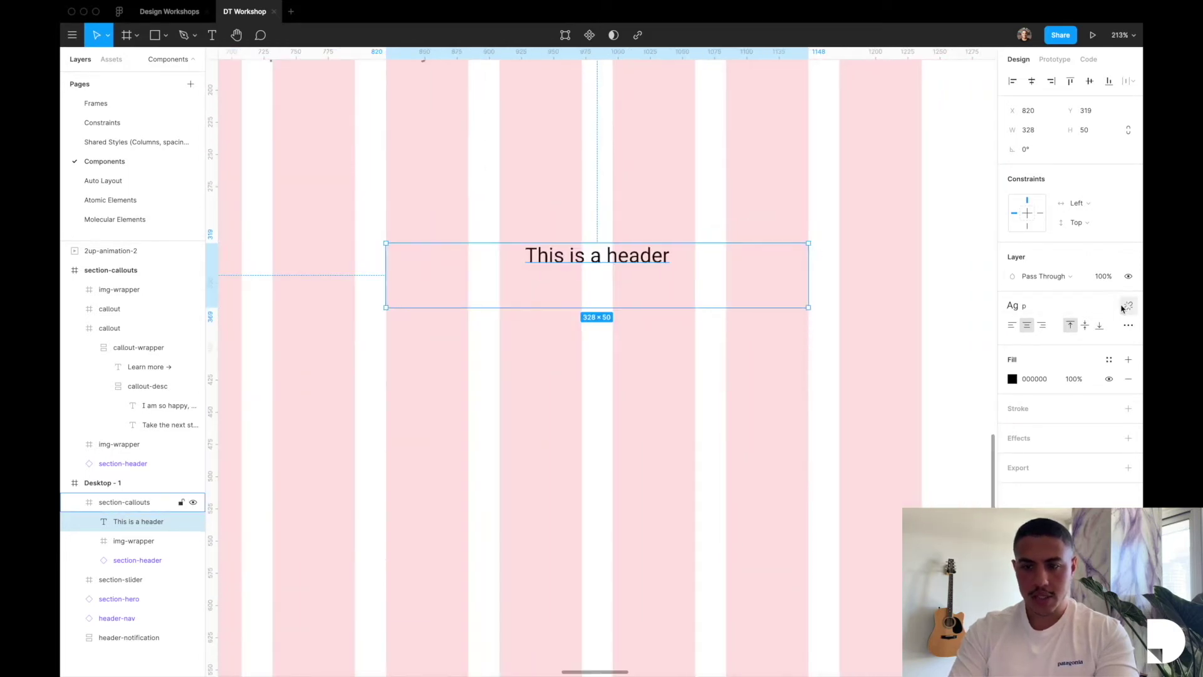
Detach the p text style from the "This is a header" text, then set it to auto height and left alignment
click(1124, 306)
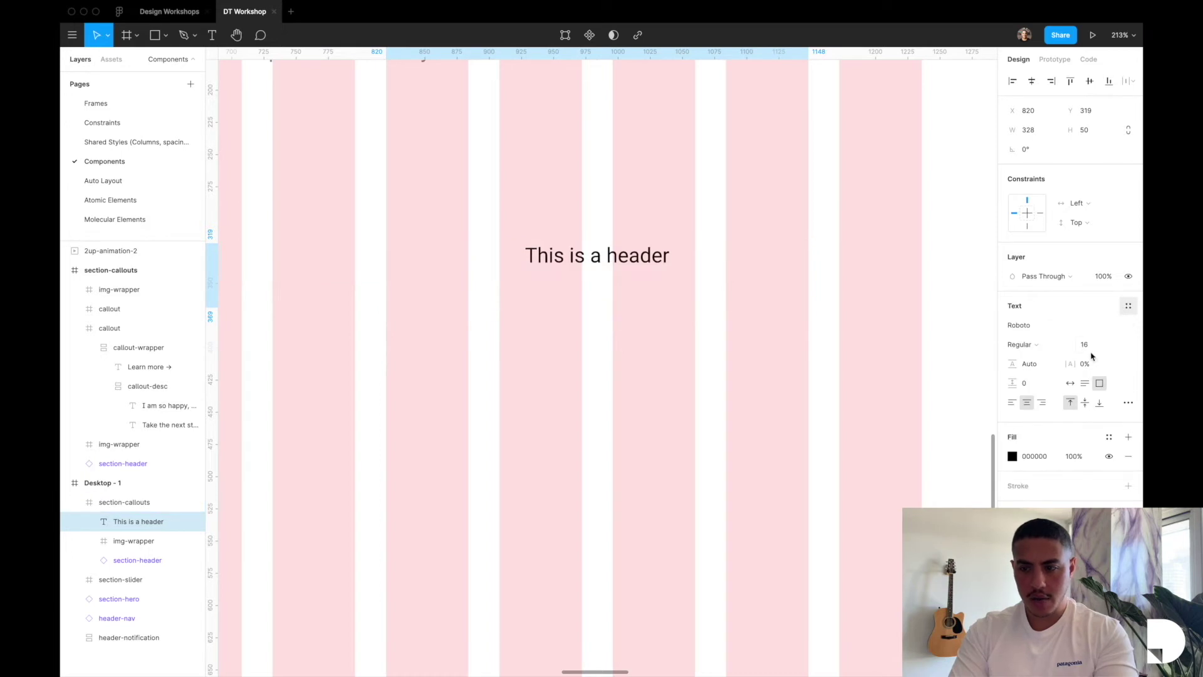
click(1082, 386)
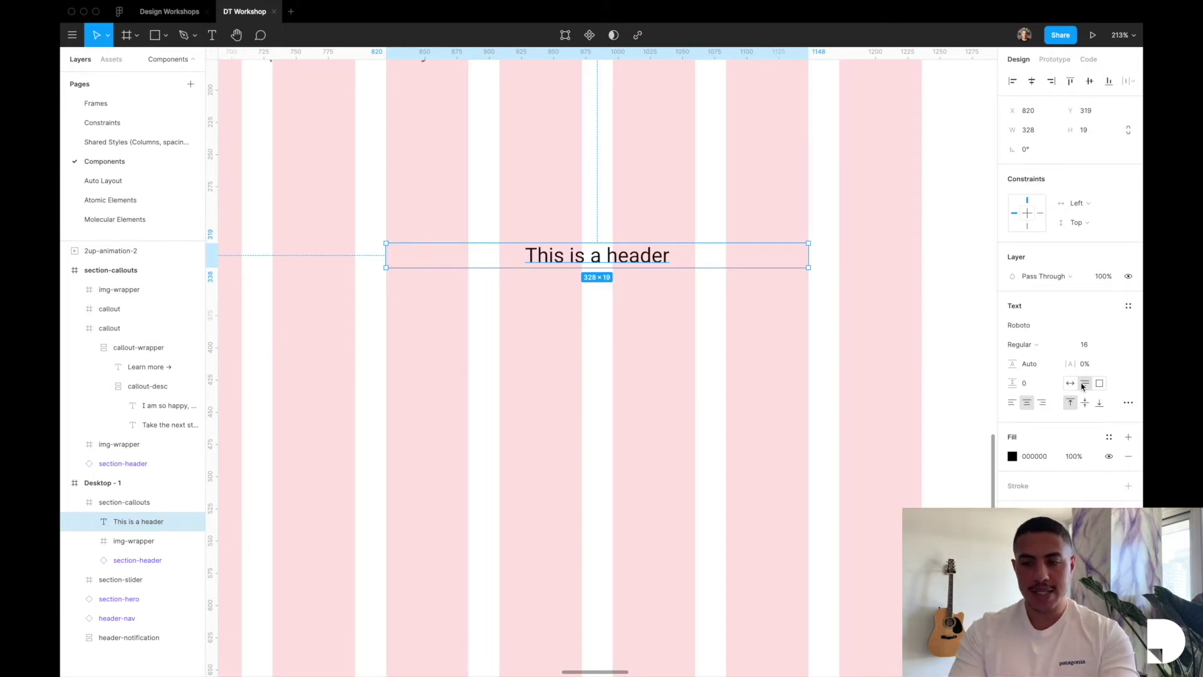
click(1011, 403)
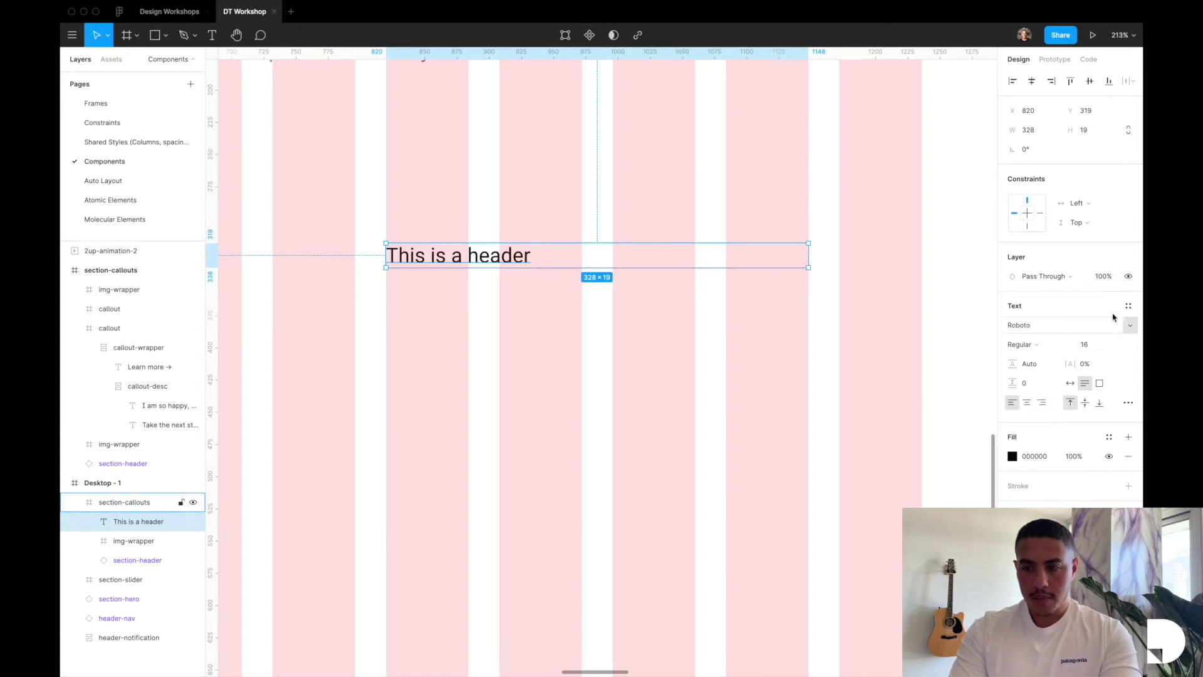
Apply the H3 text style to the "This is a header" text and check it with the layout grids hidden
click(1126, 306)
click(1059, 388)
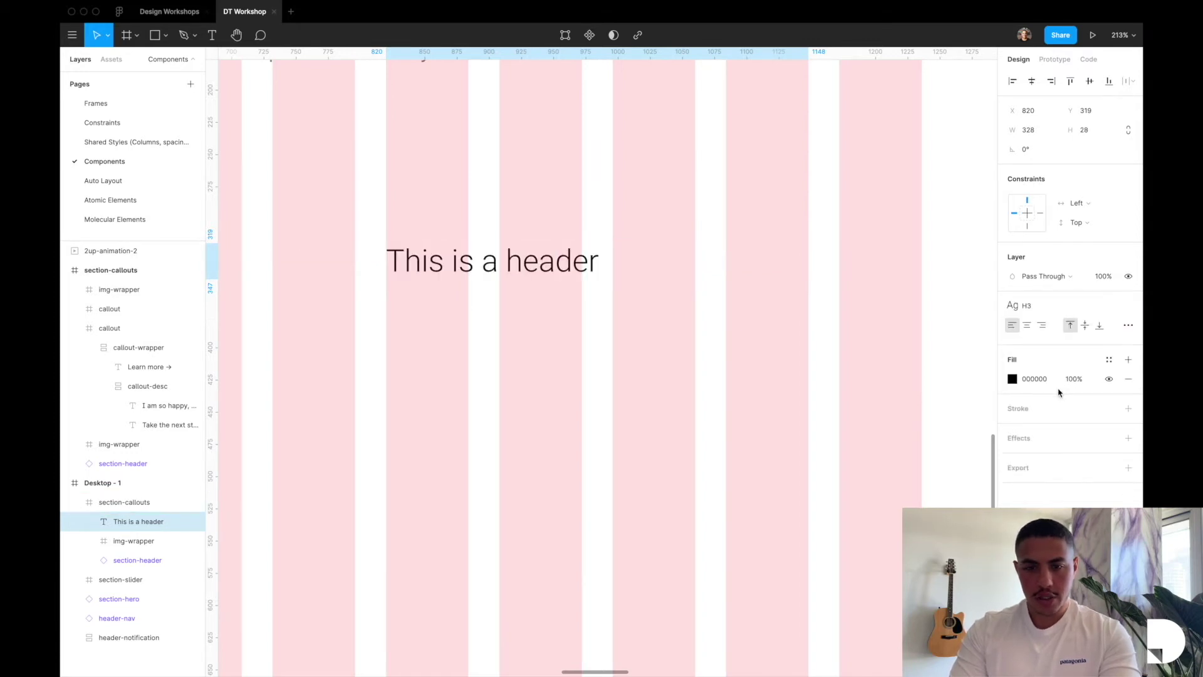
scroll(861, 395, down, 5)
scroll(861, 396, down, 2)
key(ctrl+g)
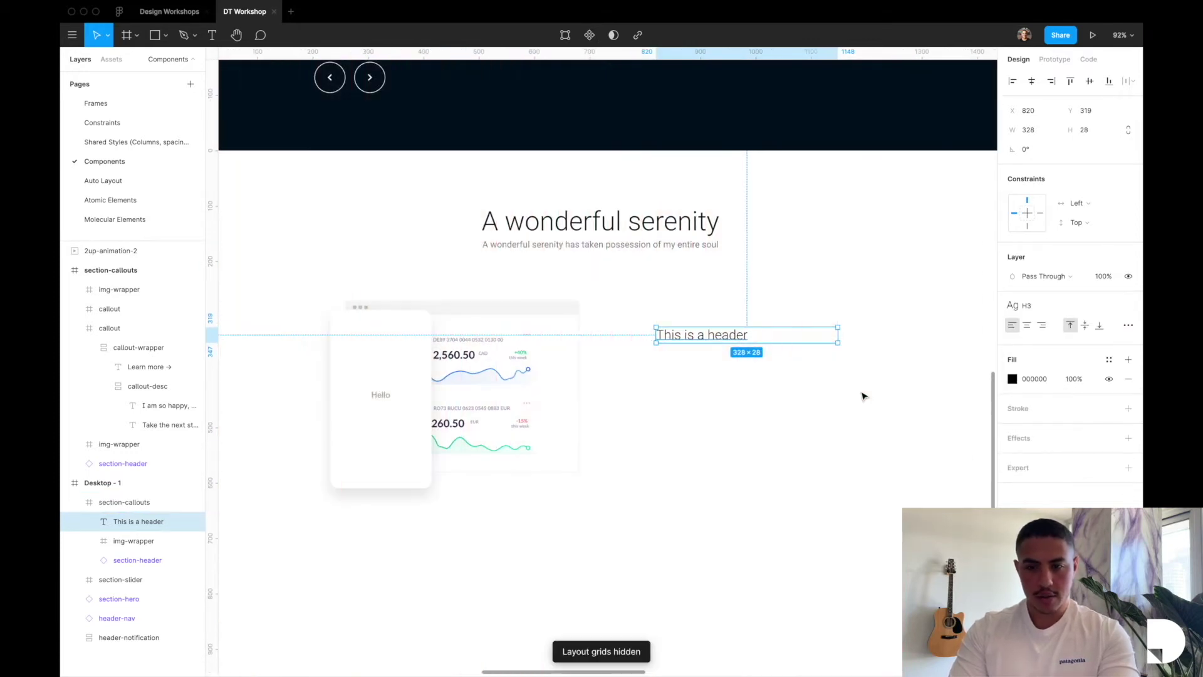
click(856, 398)
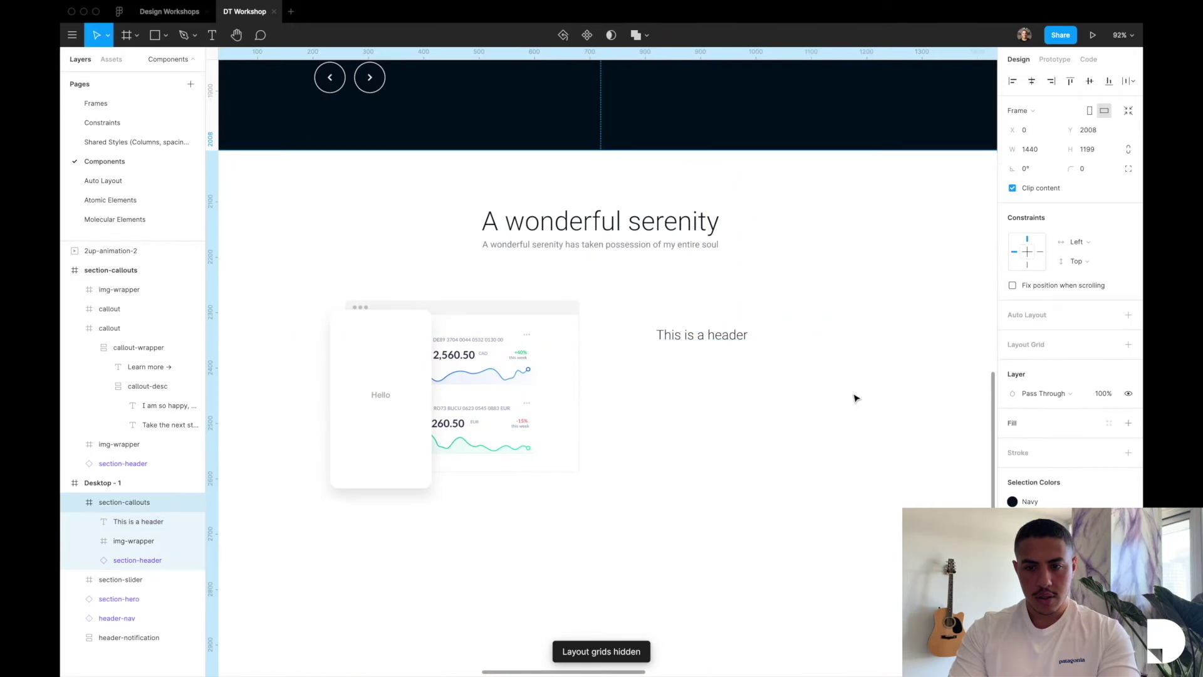
Detach the H3 style from the "This is a header" text and set its font to Regular at size 32
click(708, 338)
key(ctrl+g)
click(1120, 306)
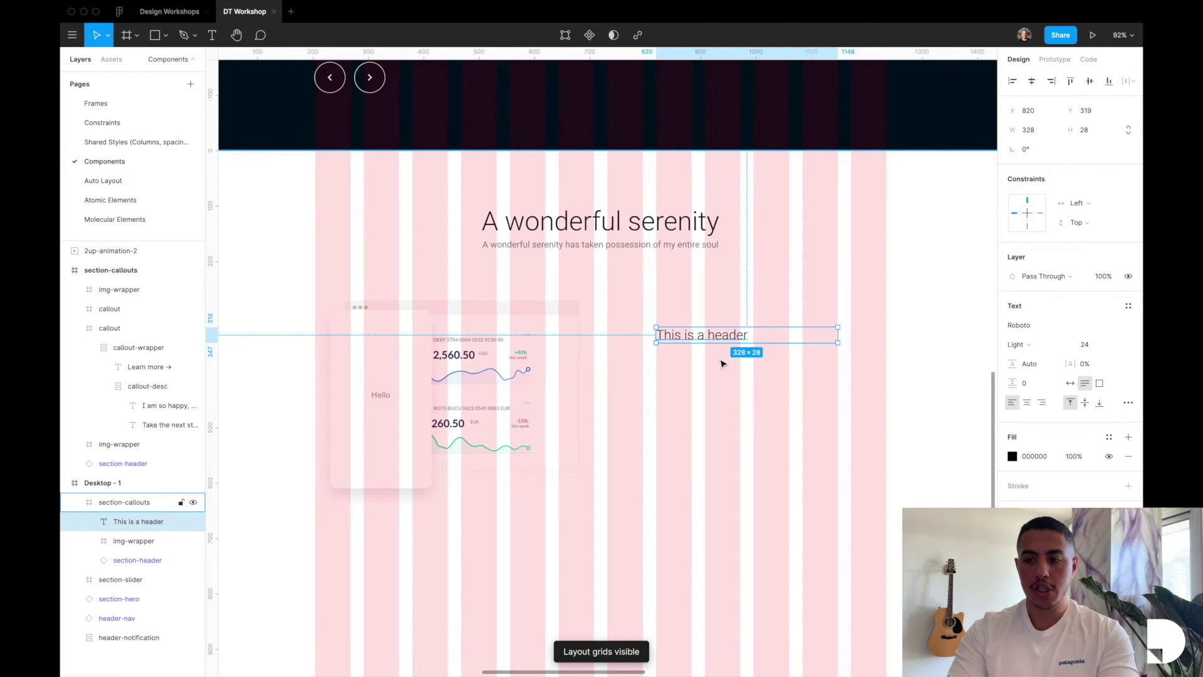
click(1097, 345)
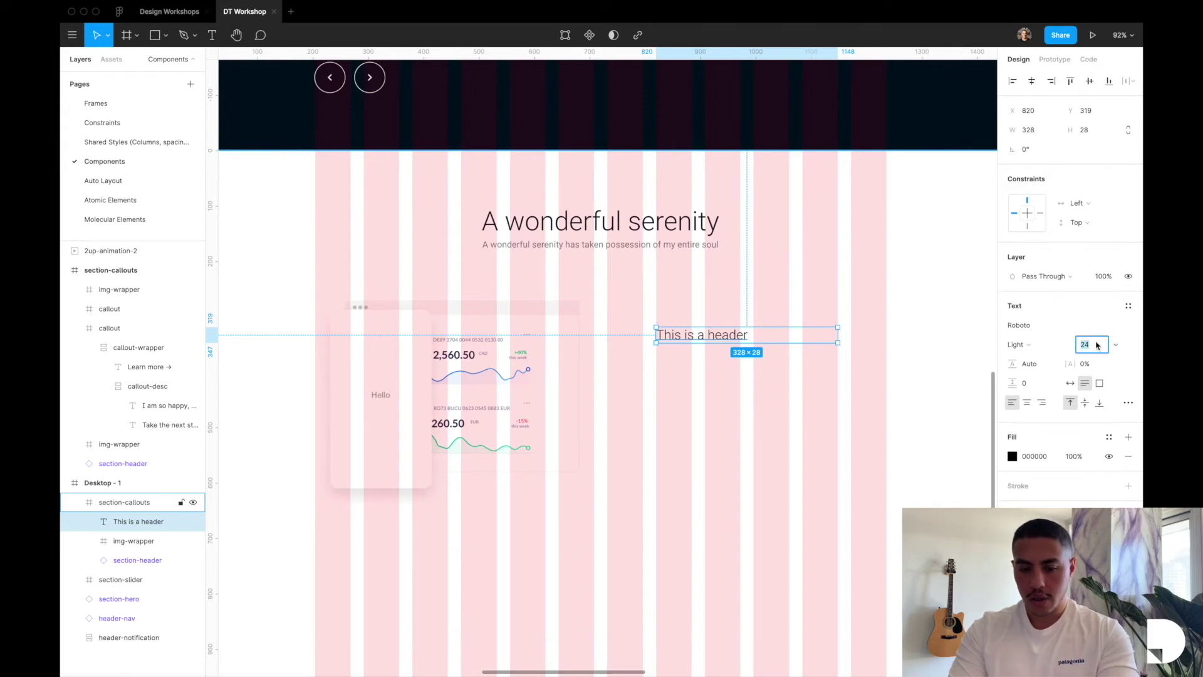
key(Return)
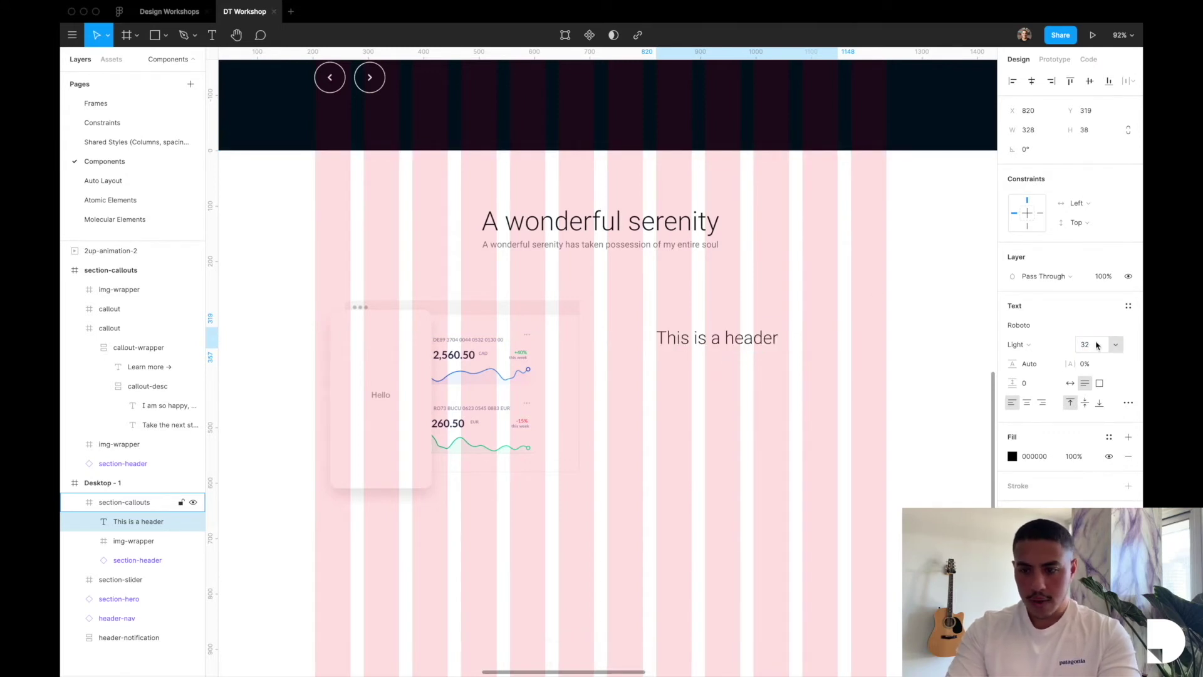
click(1016, 345)
click(1024, 360)
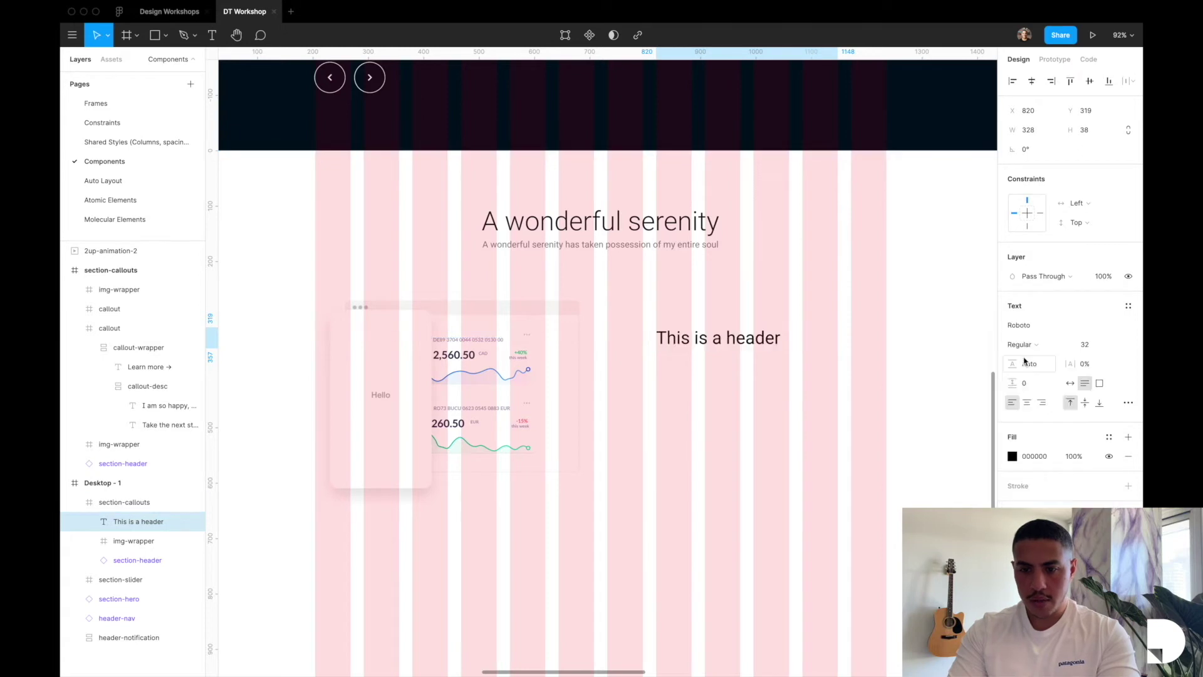
Rename the existing H3 text style (Roboto Light, 24) to H4
scroll(945, 370, down, 3)
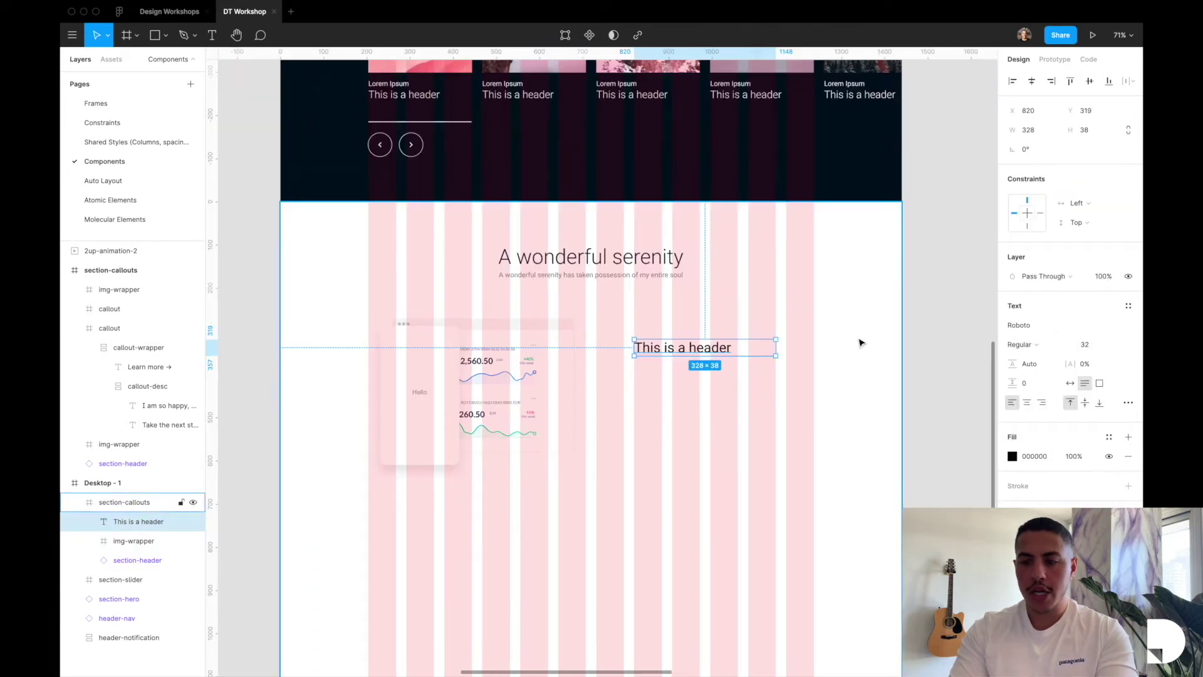
click(934, 317)
click(1127, 214)
click(1032, 76)
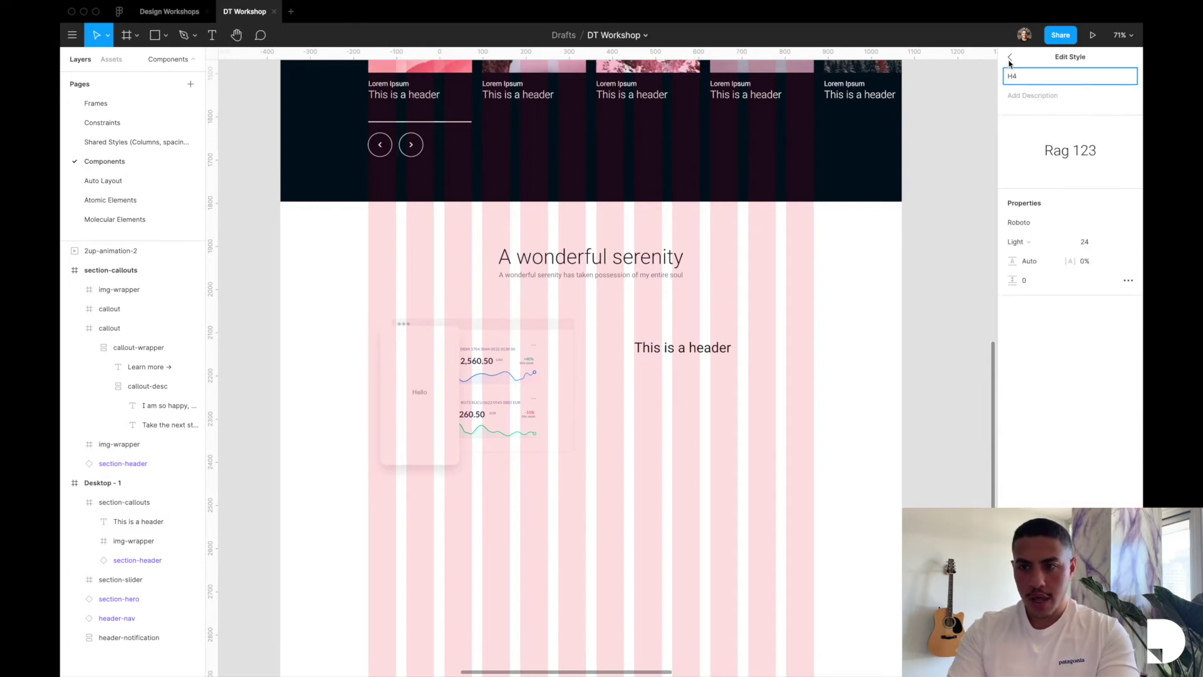
click(1009, 60)
Create a new text style named H3 from the "This is a header" text beside the image
click(692, 346)
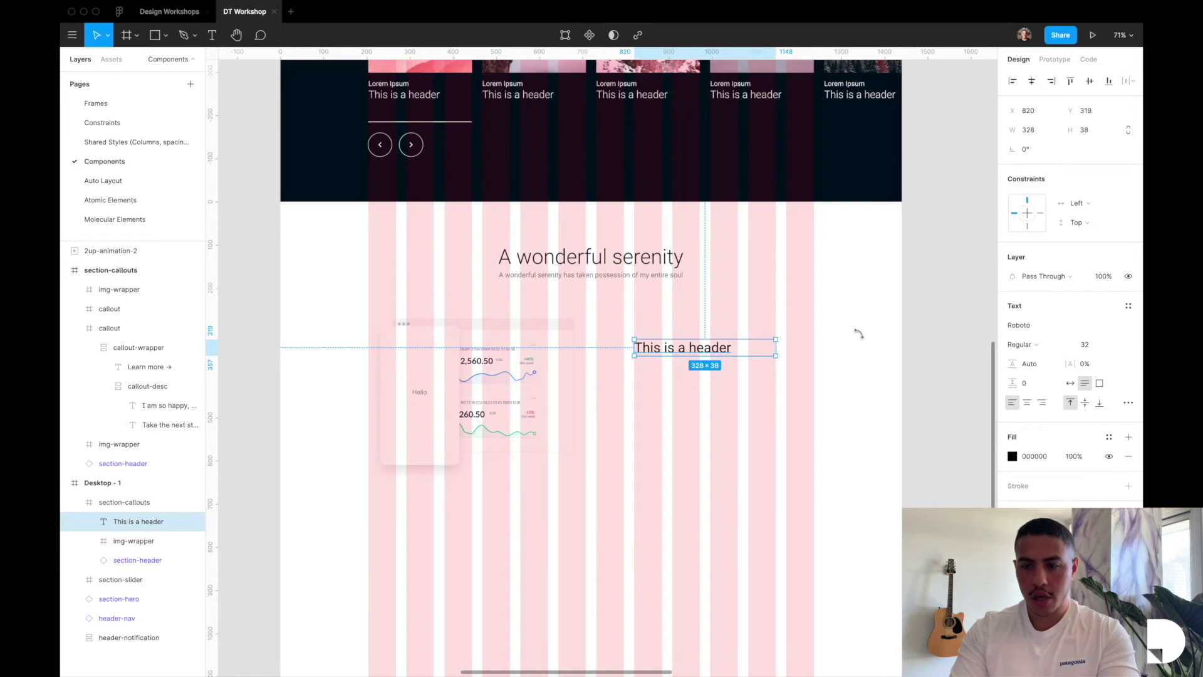
click(1127, 305)
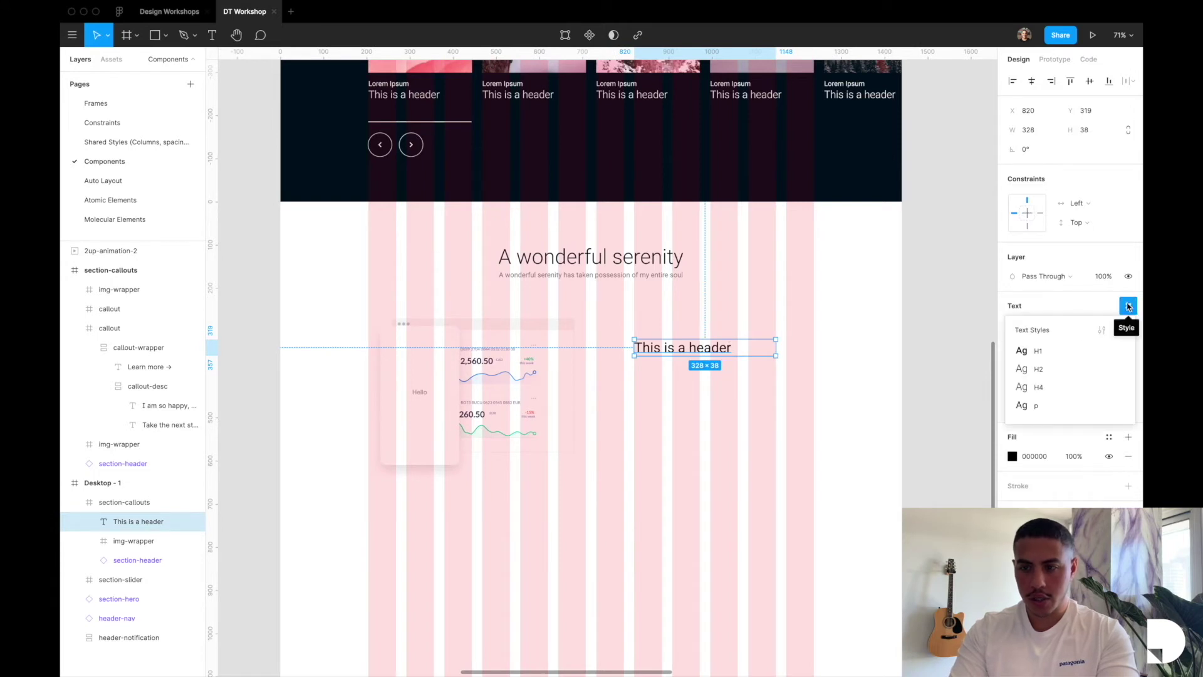
click(1122, 330)
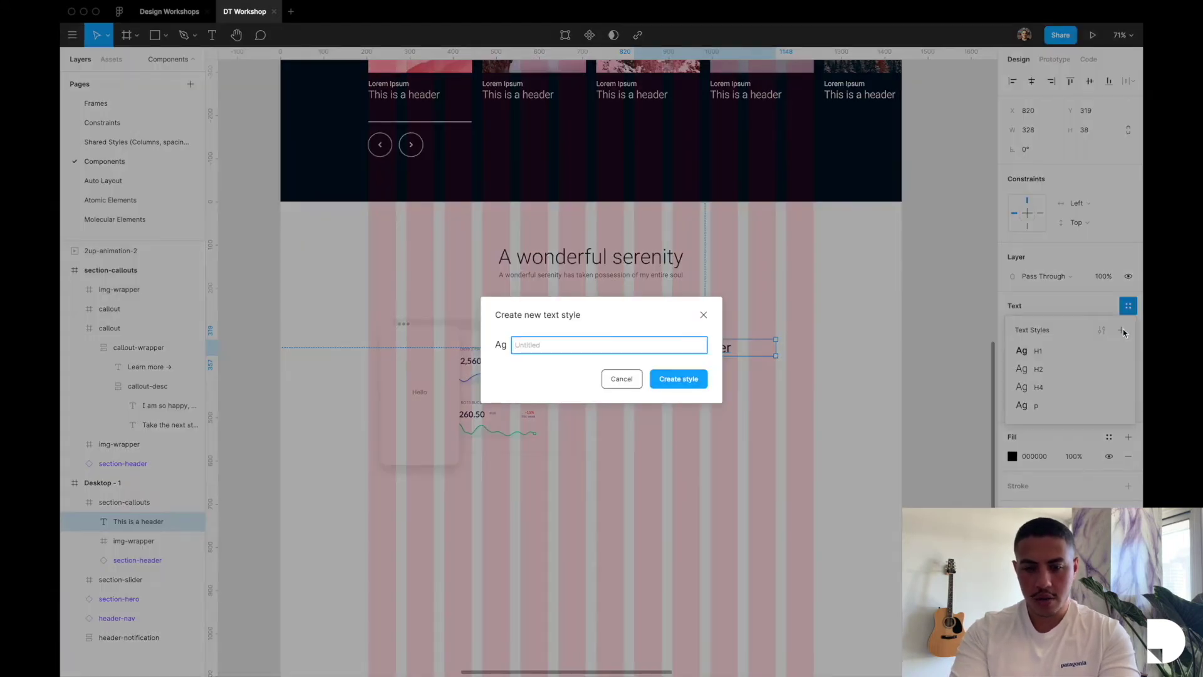
text(H3)
key(Return)
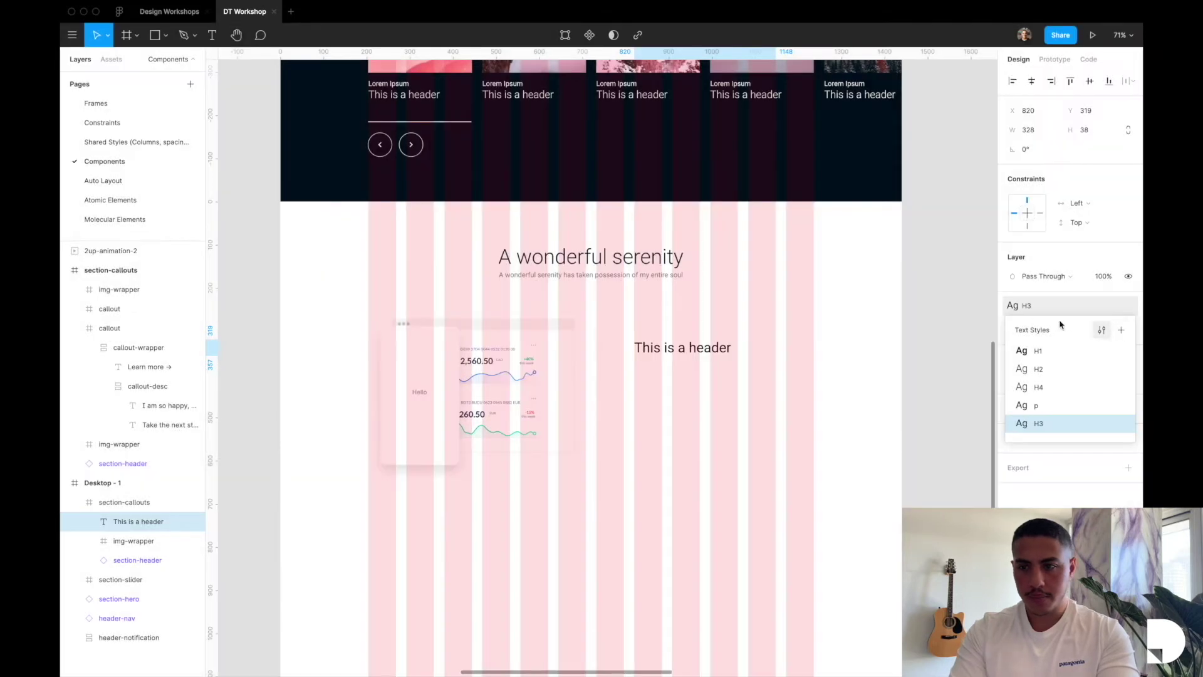
Reorder the local text styles so that H3 sits between H2 and H4
click(950, 223)
drag(1018, 253, 1018, 216)
click(830, 411)
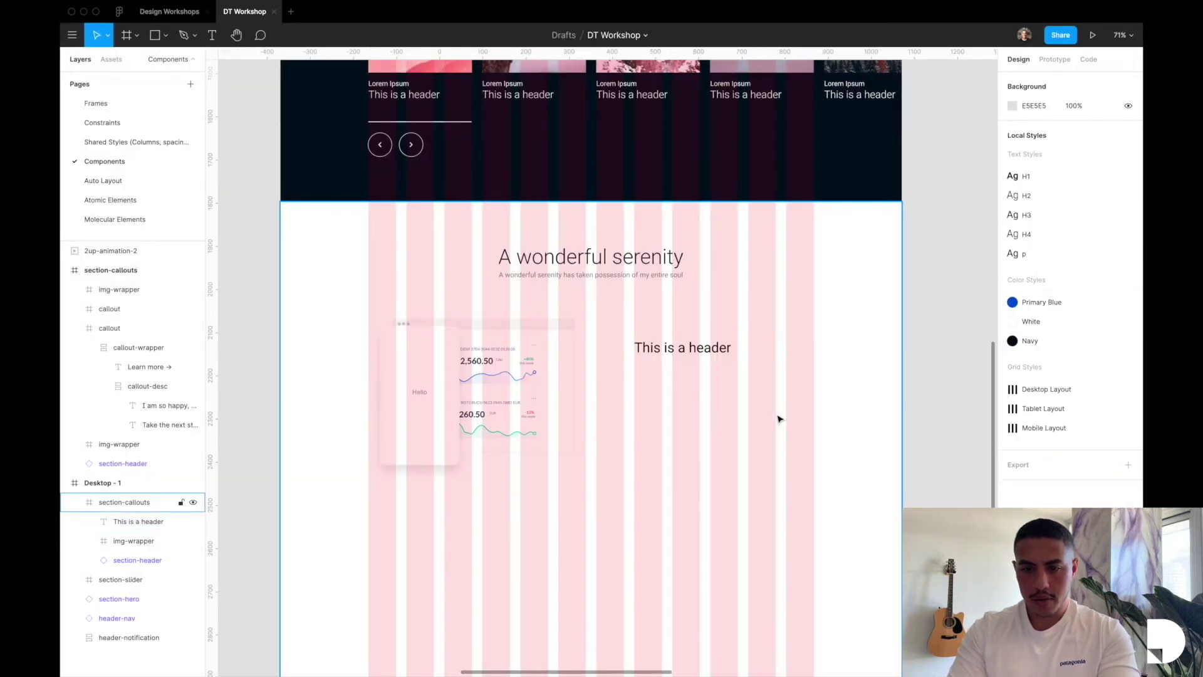
Apply the Navy colour style to the "This is a header" text
scroll(778, 418, up, 3)
click(652, 317)
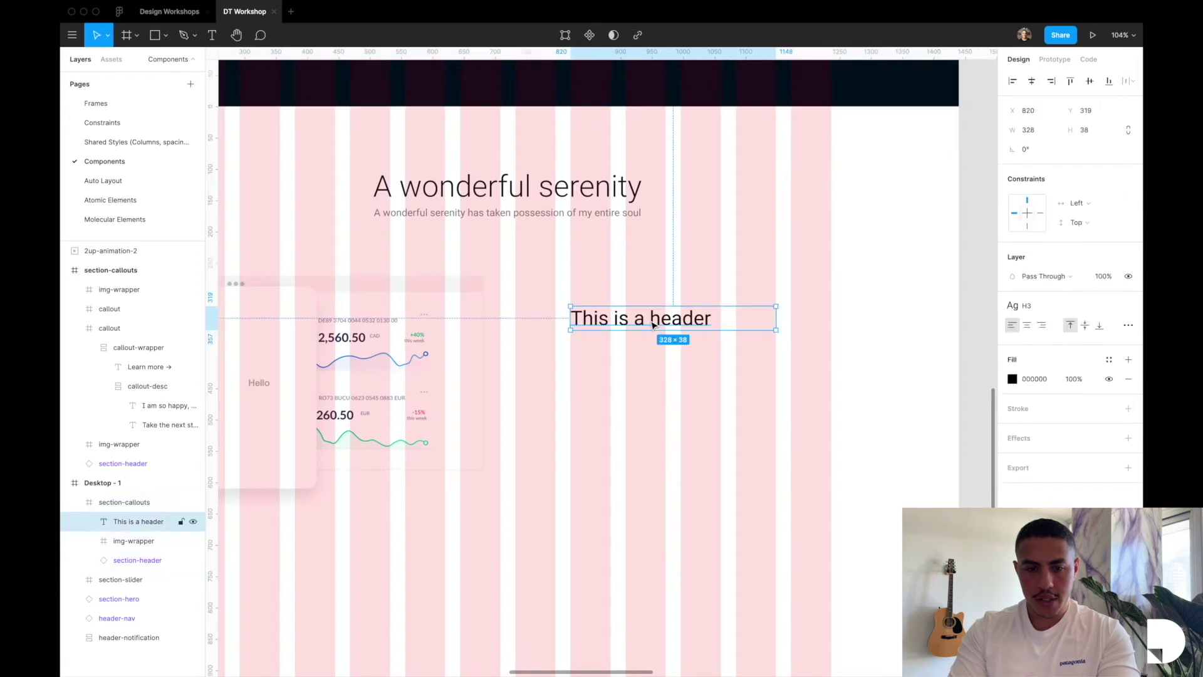
click(1108, 359)
click(1061, 408)
click(846, 411)
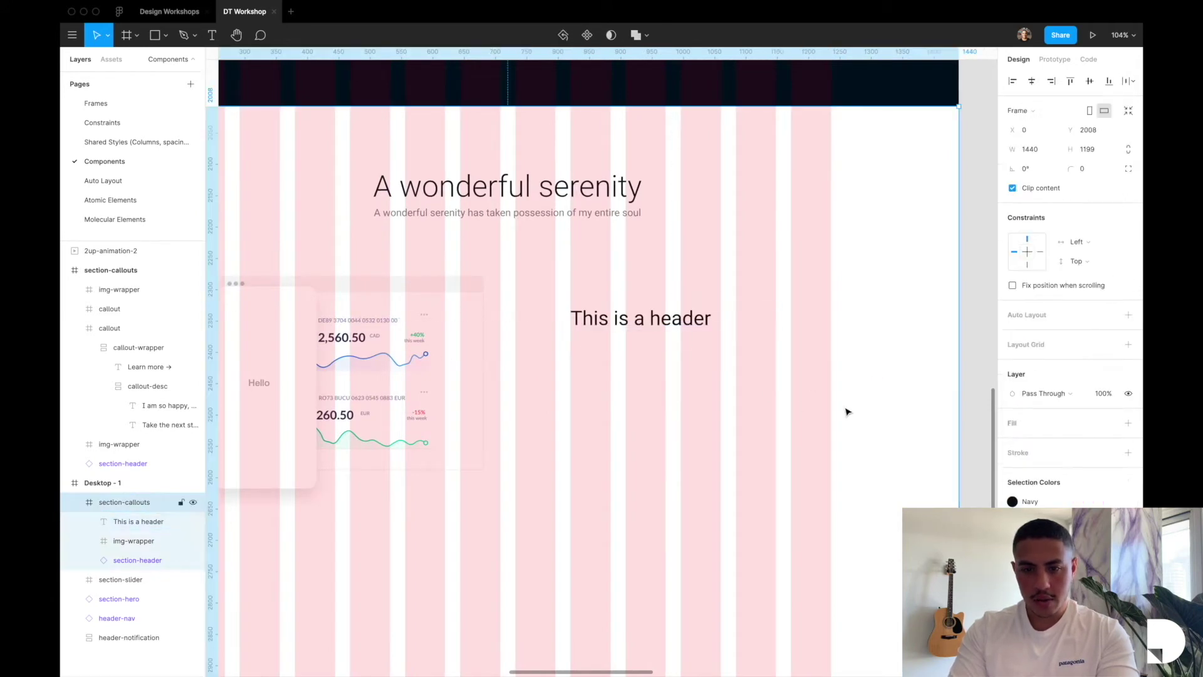
Duplicate the "This is a header" text directly below the original and nudge the copy to Y 365
click(589, 324)
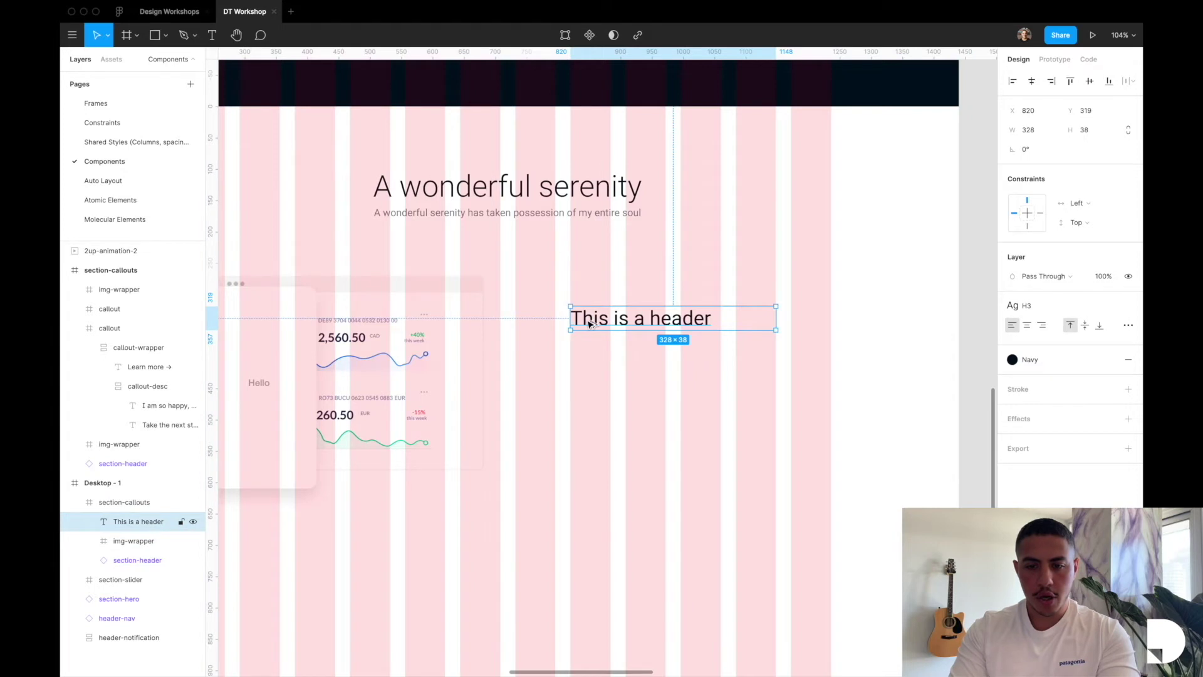
drag(589, 323, 589, 348)
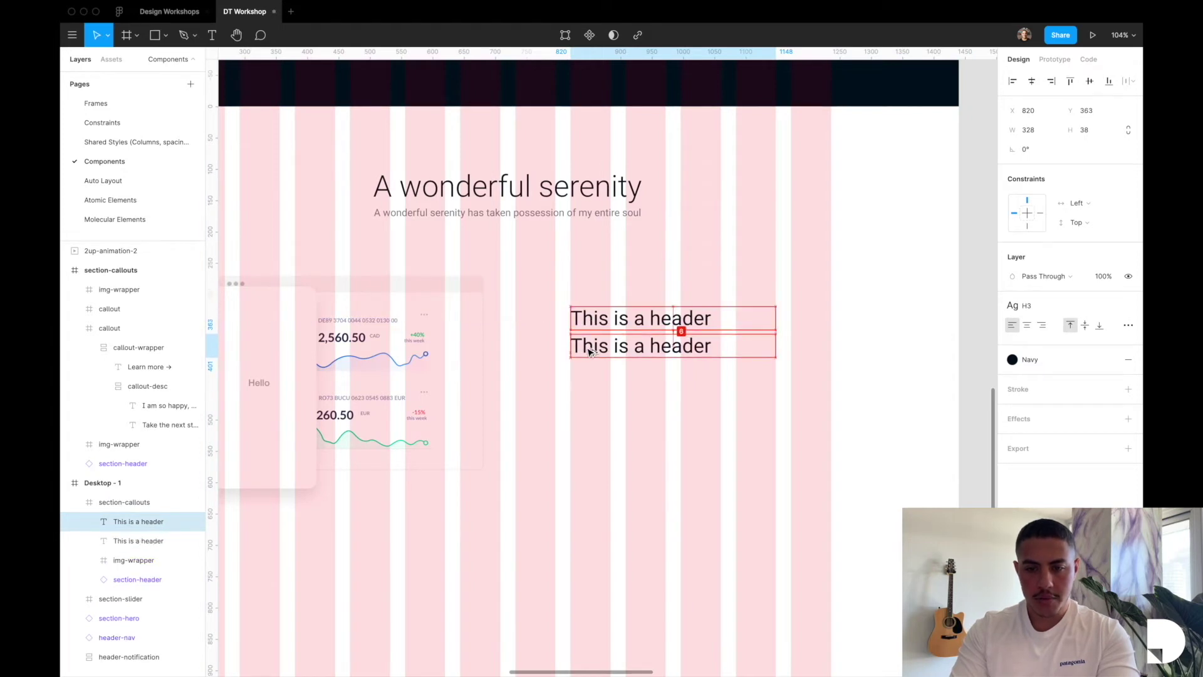
key(Down)
key(Down)
key(Down)
key(Down)
key(Down)
key(Down)
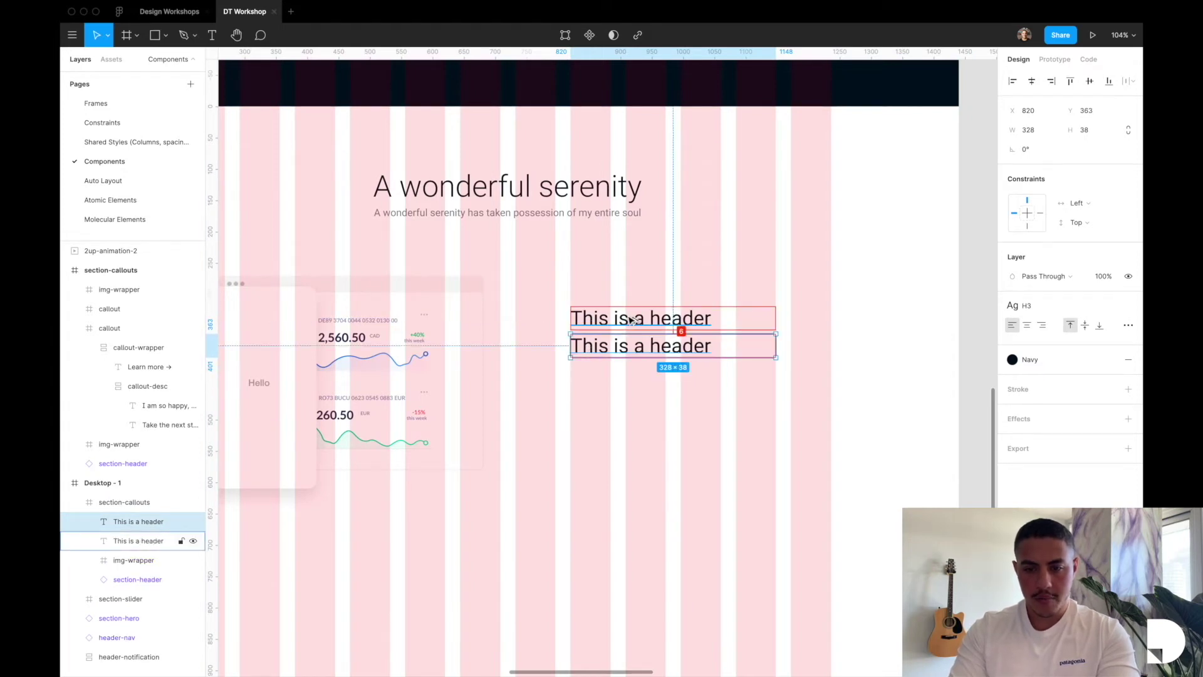
key(Down)
key(Down)
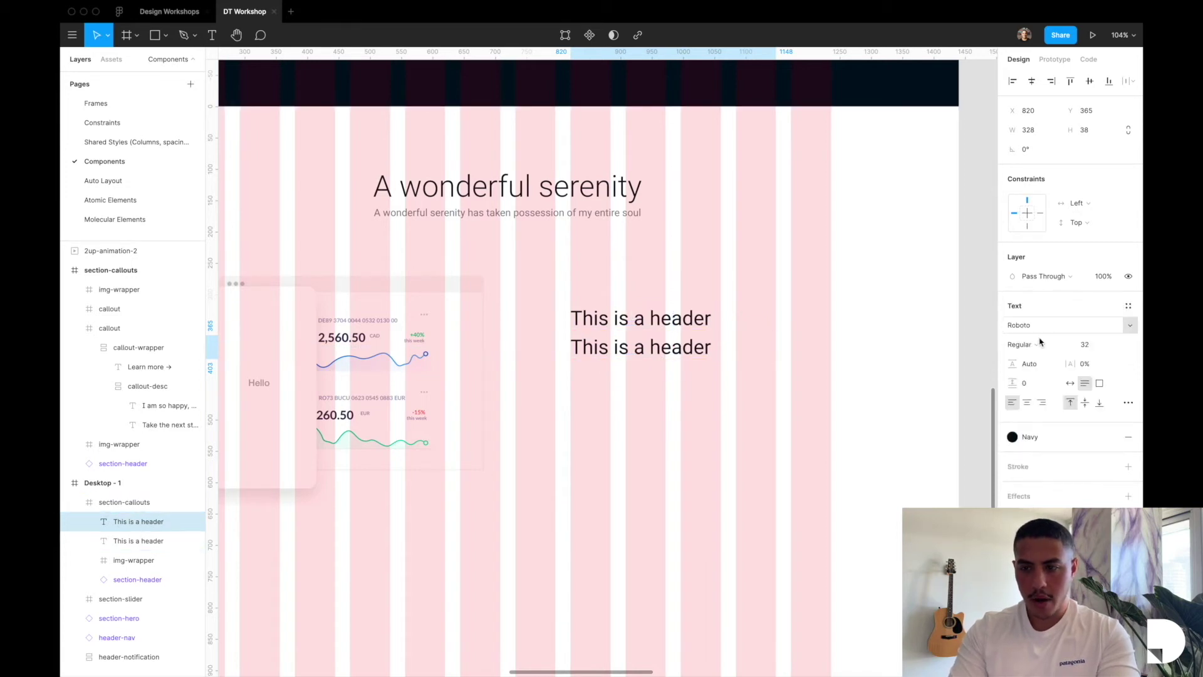
Apply the p text style to the lower "This is a header" copy
click(1127, 306)
click(1035, 423)
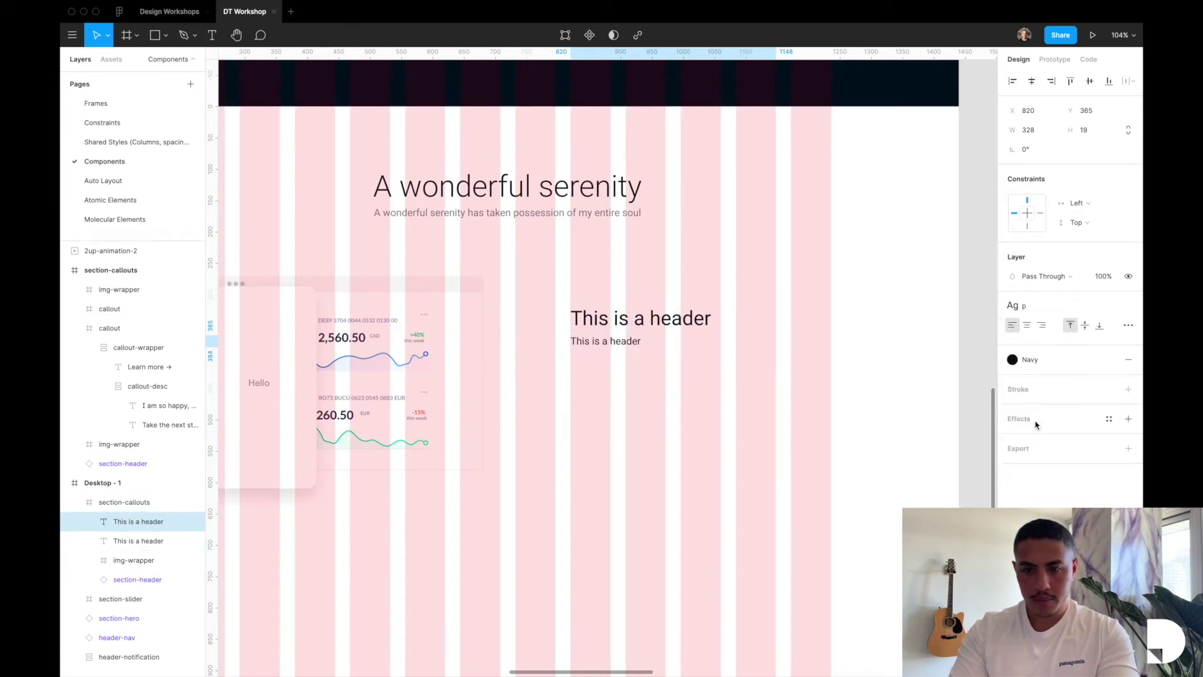
click(873, 366)
Switch to Safari and copy the first sentence of the dummy text on blindtextgenerator.com
key(ctrl+Left)
key(super+a)
click(378, 478)
double_click(271, 139)
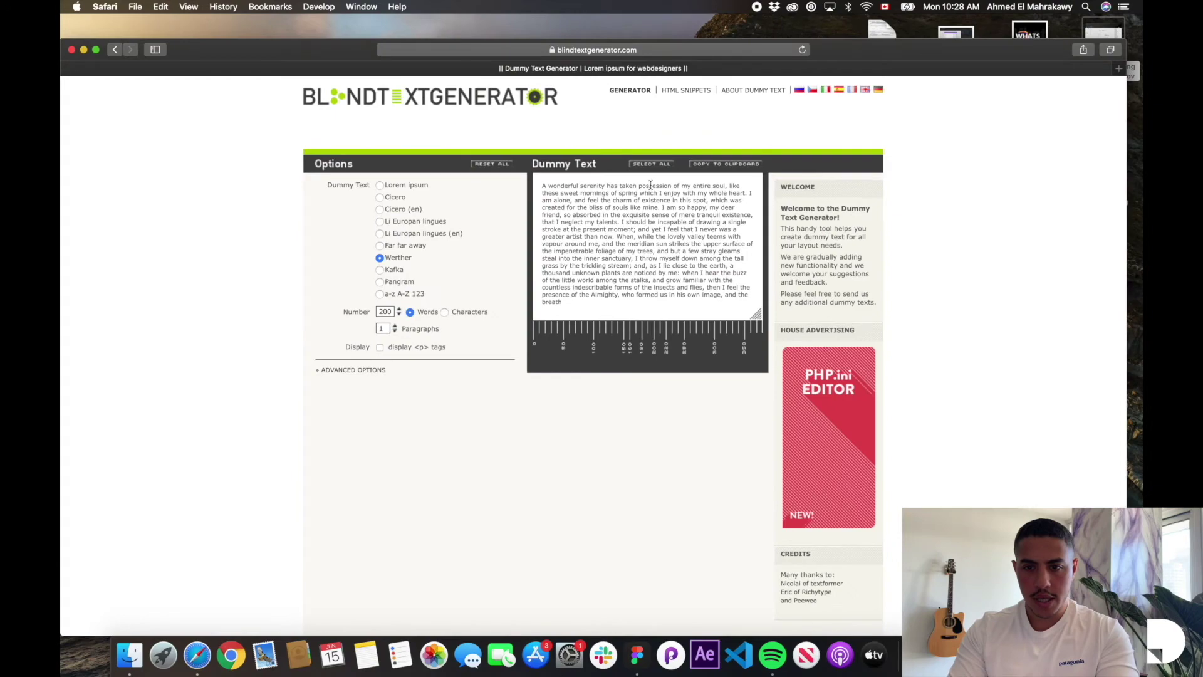
drag(747, 193, 537, 184)
key(super+c)
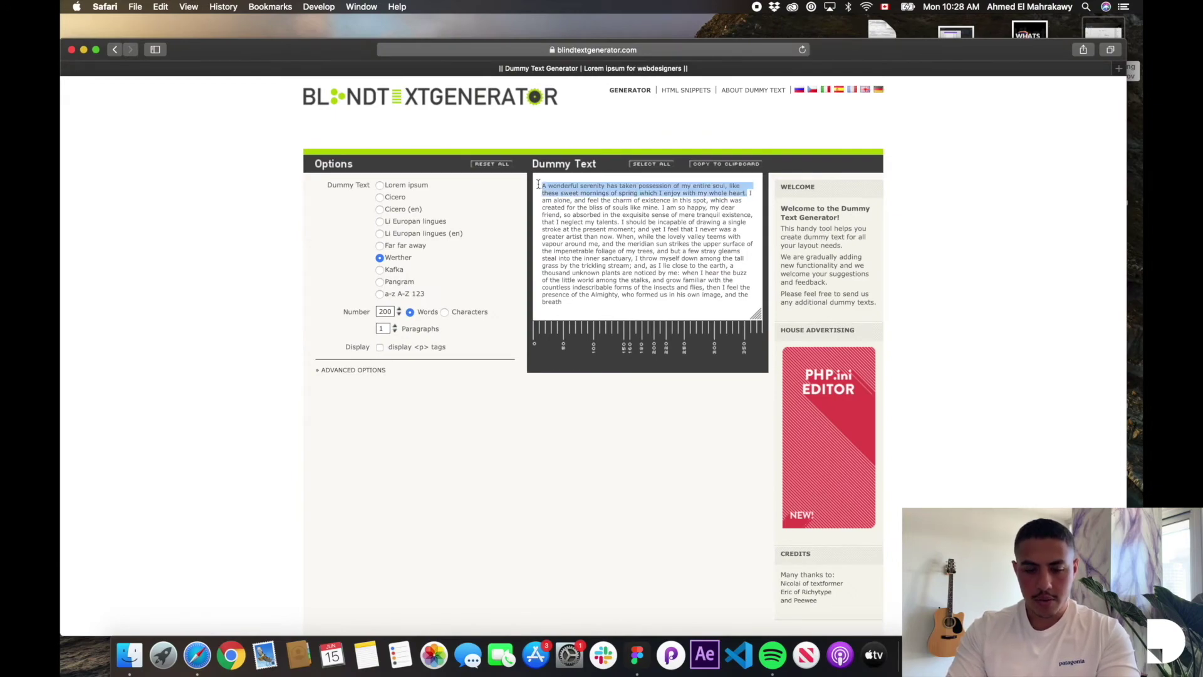
Switch back to Figma and replace the lower "This is a header" copy with the copied dummy sentence
key(ctrl+Right)
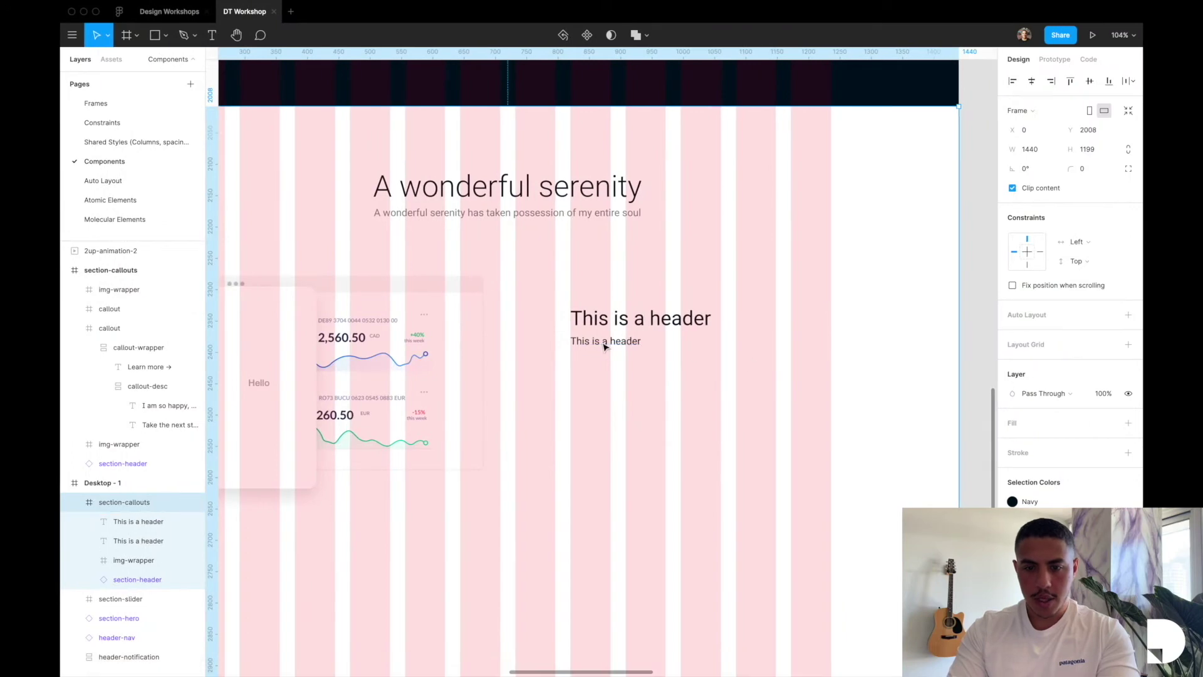
click(603, 342)
double_click(604, 342)
key(super+v)
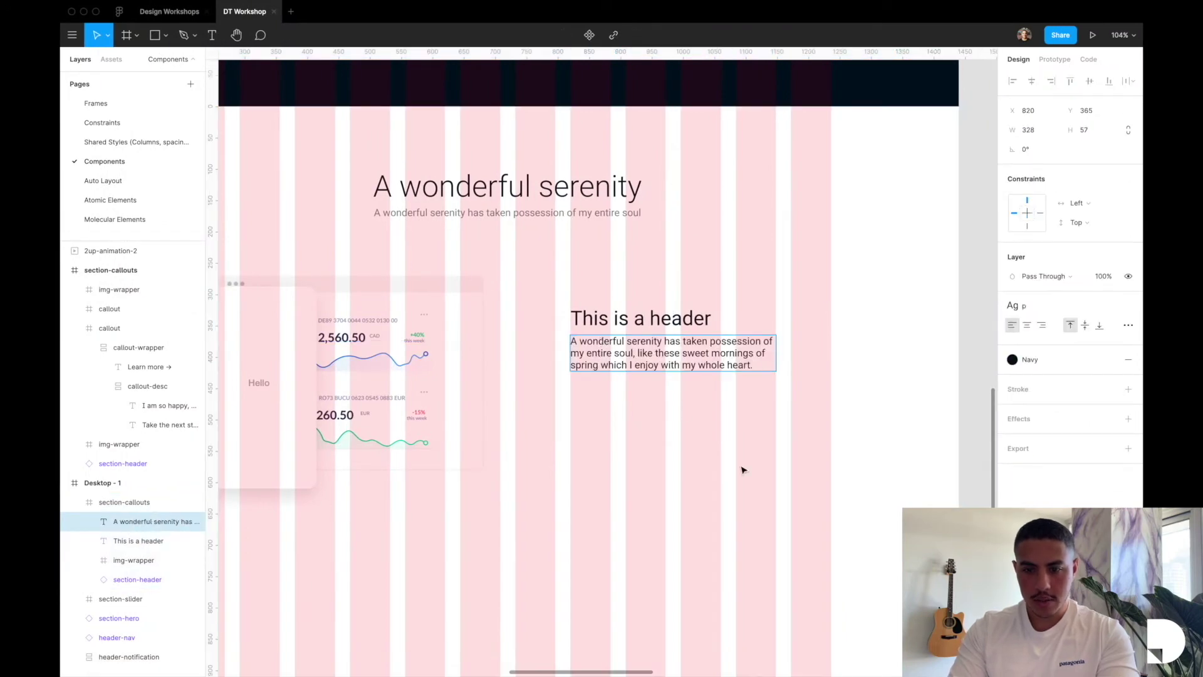
key(Escape)
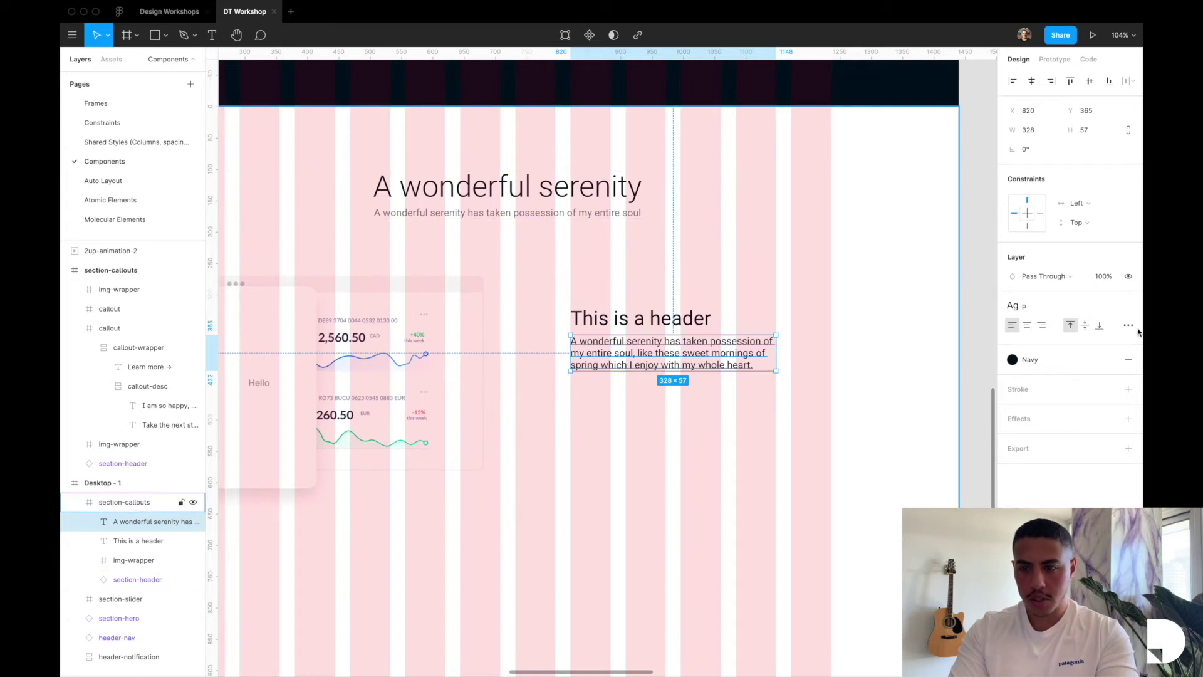
Detach the Navy colour style from the paragraph under the header and set its fill opacity to 50%
click(1107, 358)
click(1071, 379)
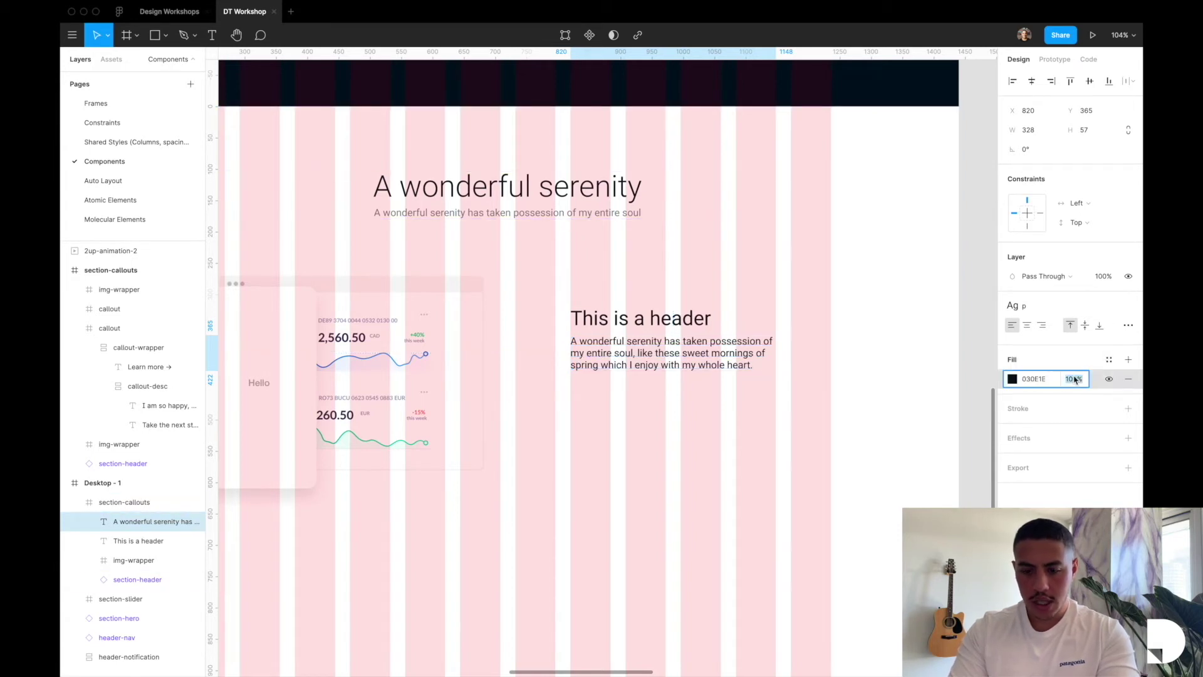
key(Return)
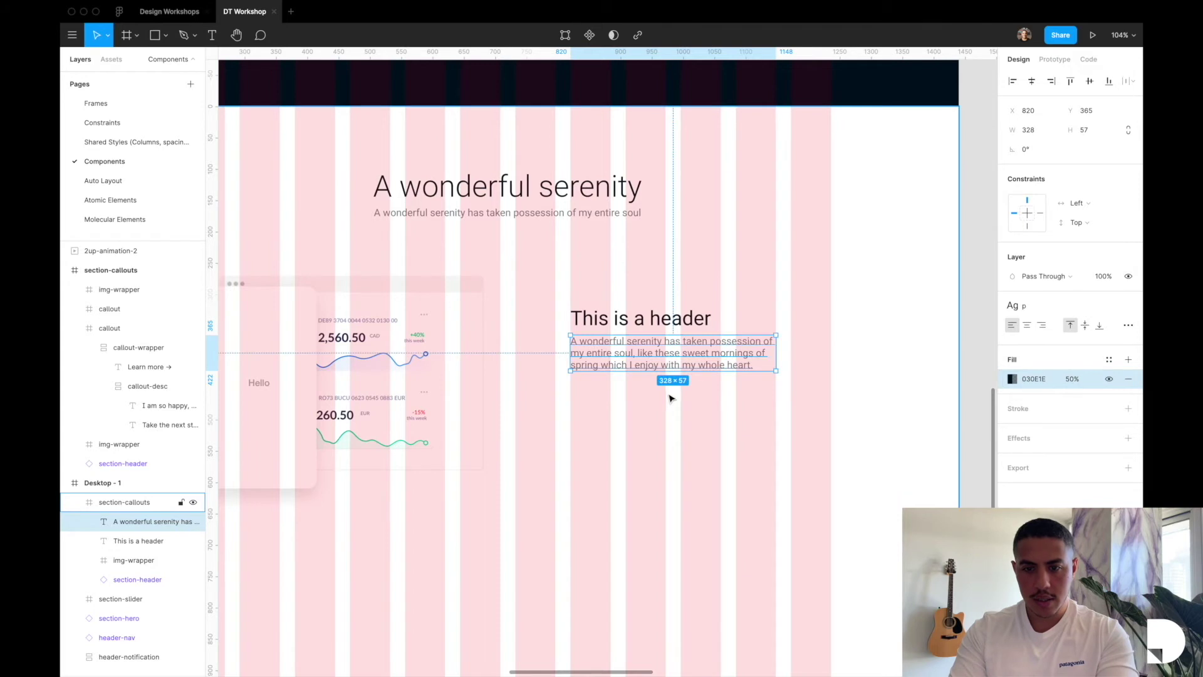
click(668, 426)
Wrap the header and its paragraph in a frame named callout-desc and add auto layout to it
scroll(658, 410, up, 3)
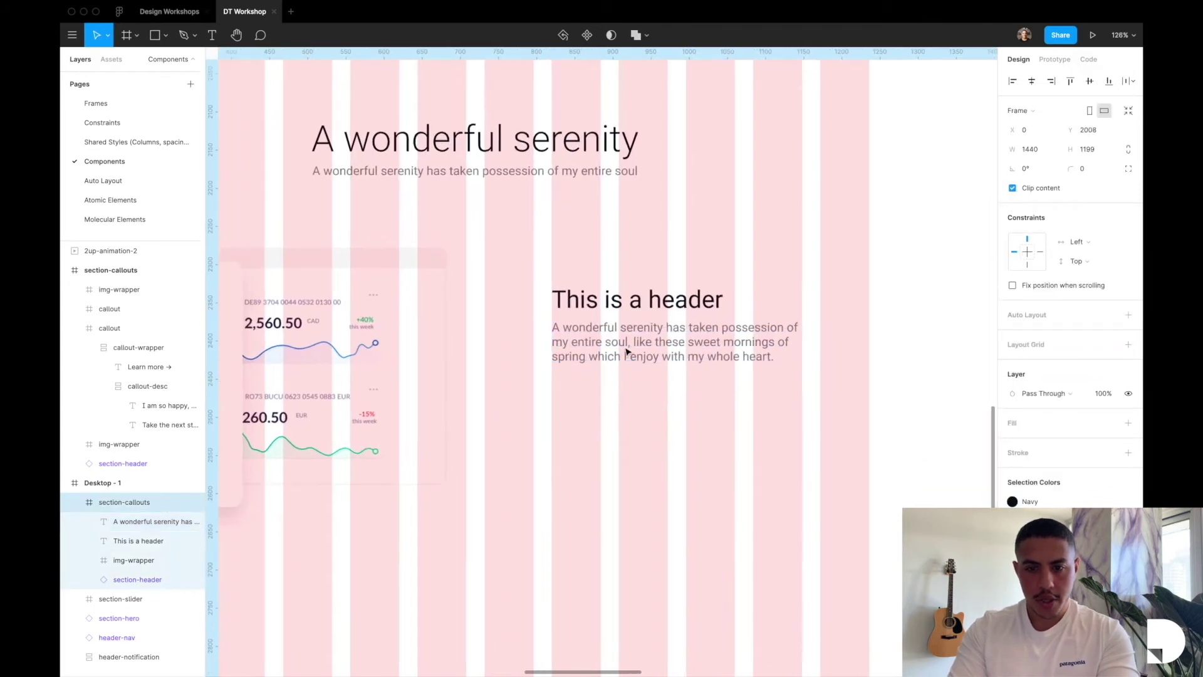
click(626, 351)
shift+click(610, 308)
key(alt+super+g)
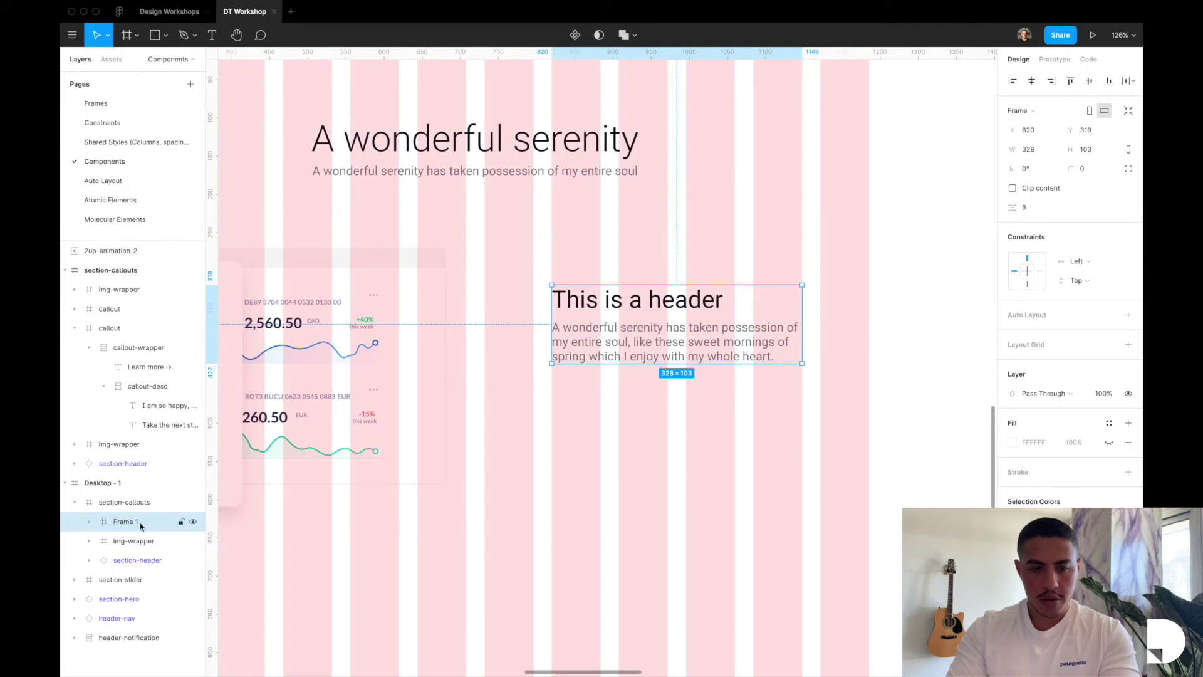
double_click(125, 521)
text(callout)
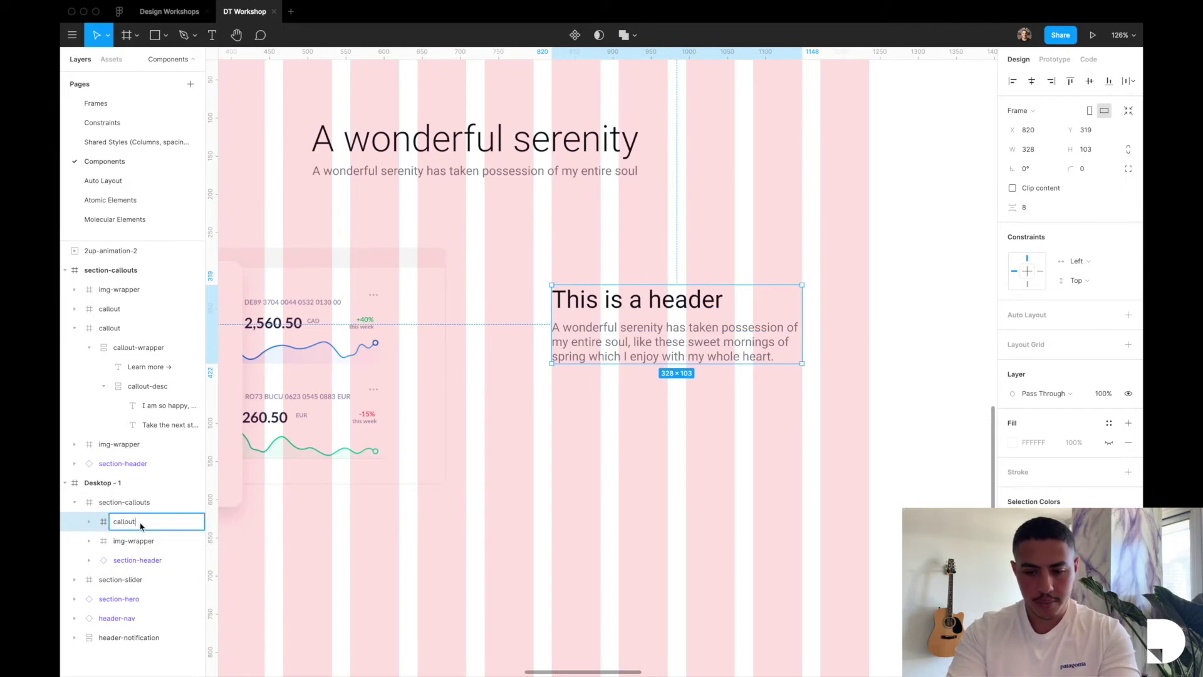
text(-desc)
key(Return)
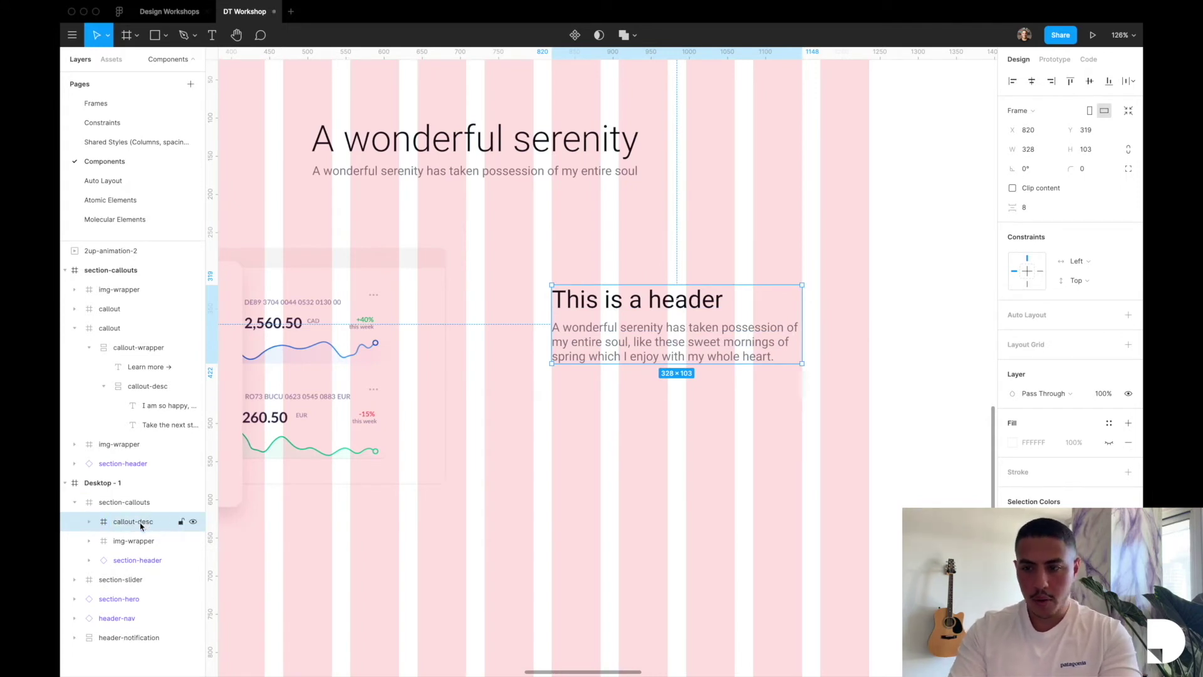
click(1129, 315)
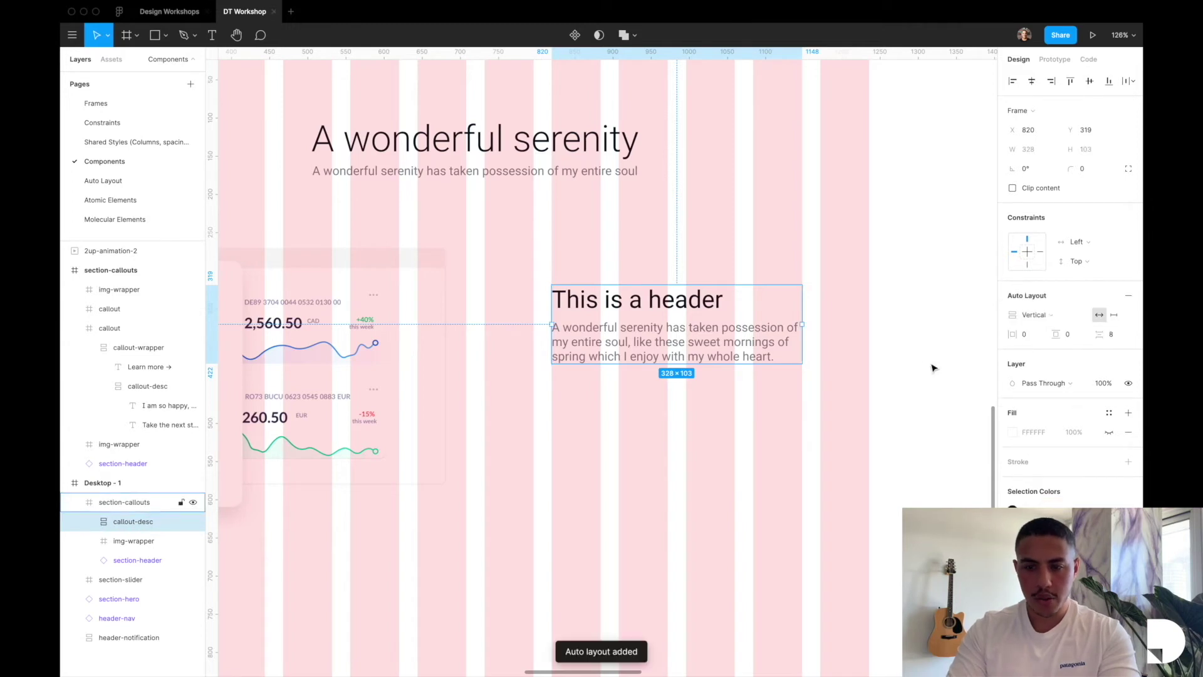
double_click(635, 334)
click(680, 299)
double_click(711, 296)
key(Right)
key(Escape)
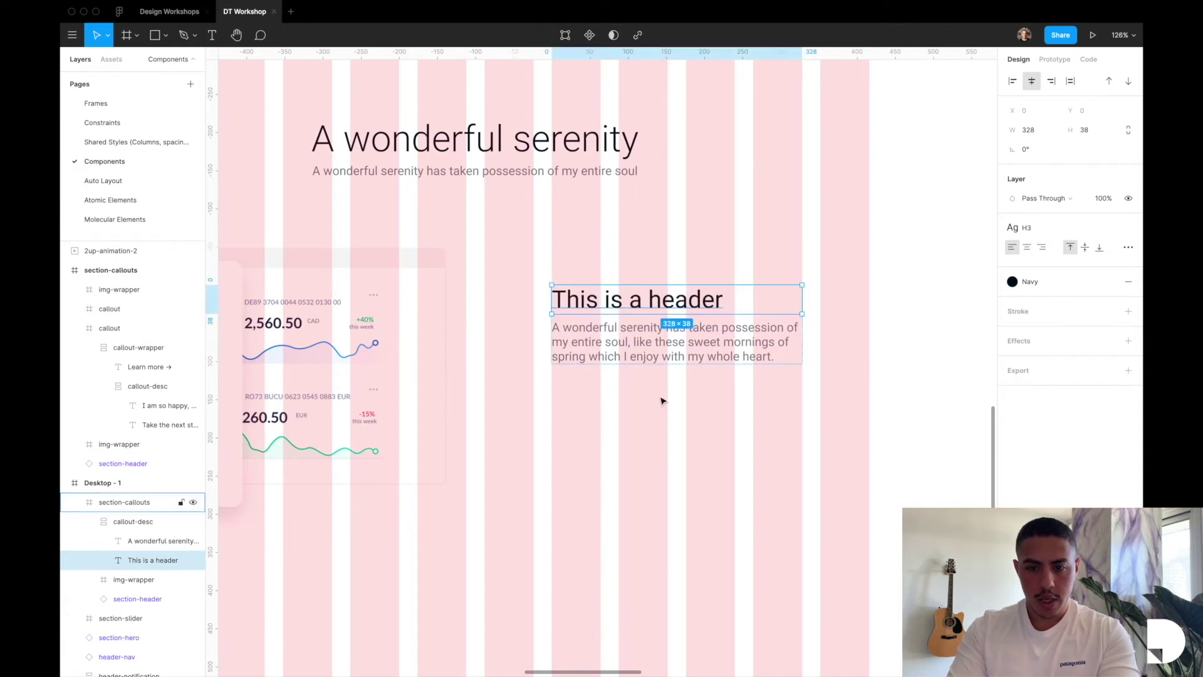
click(94, 521)
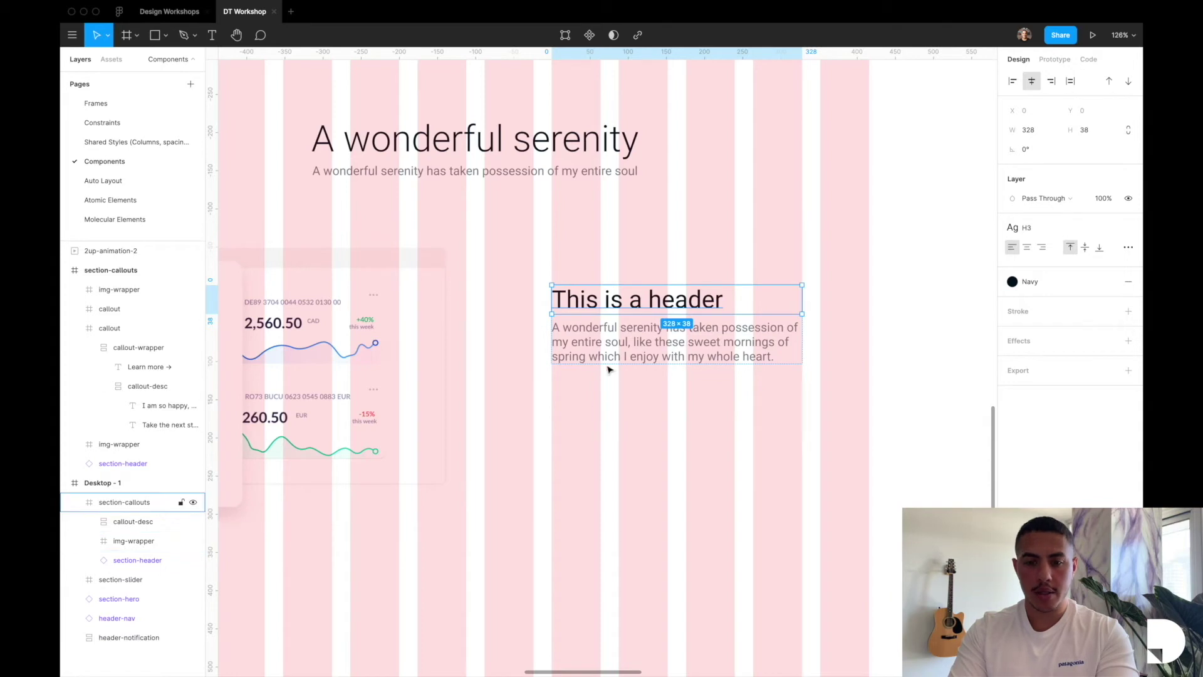
click(182, 483)
click(153, 523)
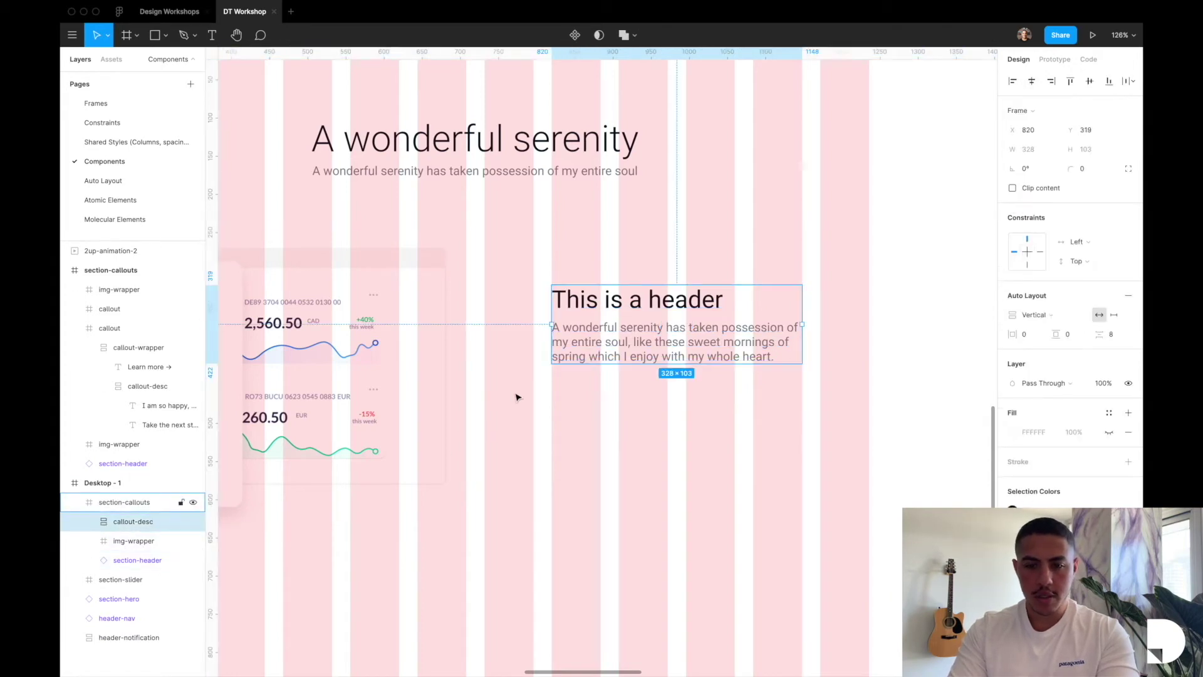
Add a text box about 211 × 27 below the callout-desc paragraph reading "Learn More"
scroll(520, 394, up, 3)
key(t)
drag(573, 382, 808, 414)
text(Learn More)
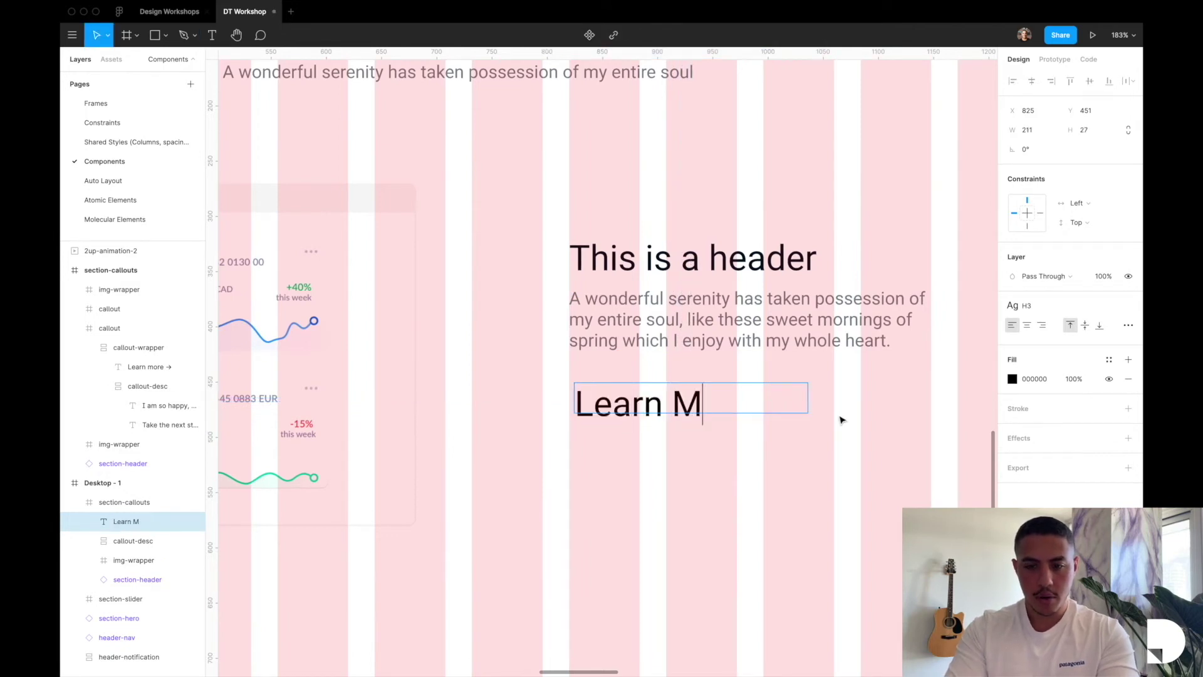
Search the macOS Character Viewer for "arrow" and insert the rightwards arrow after "Learn More"
click(896, 5)
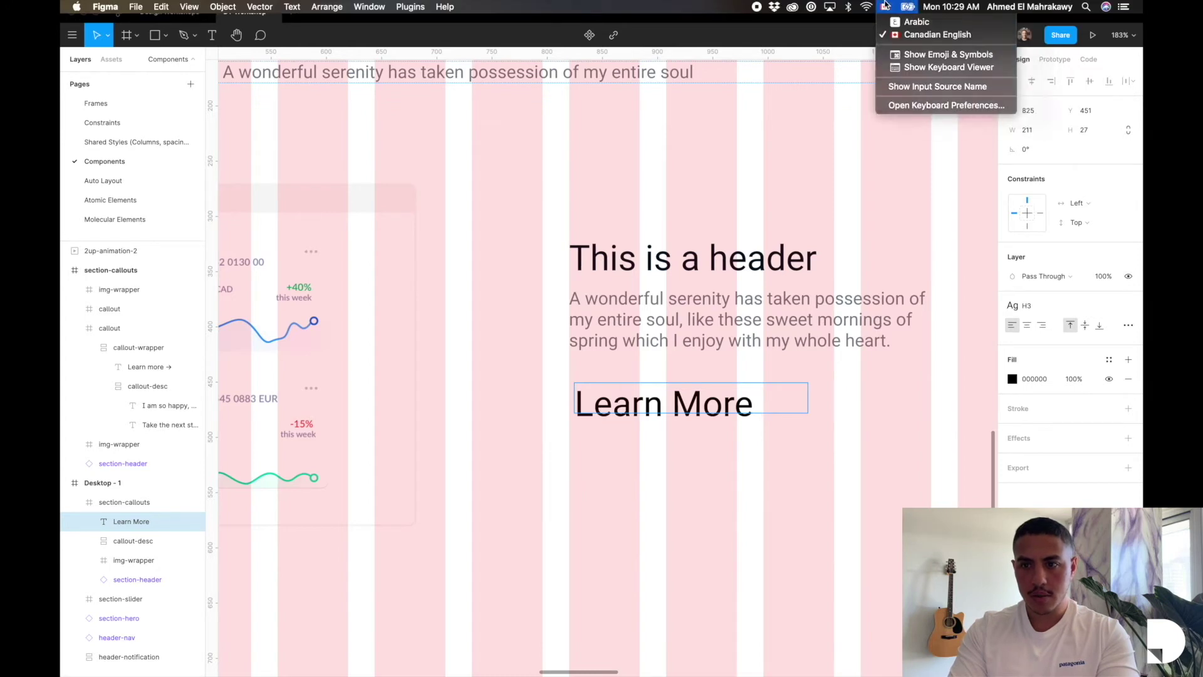
click(897, 55)
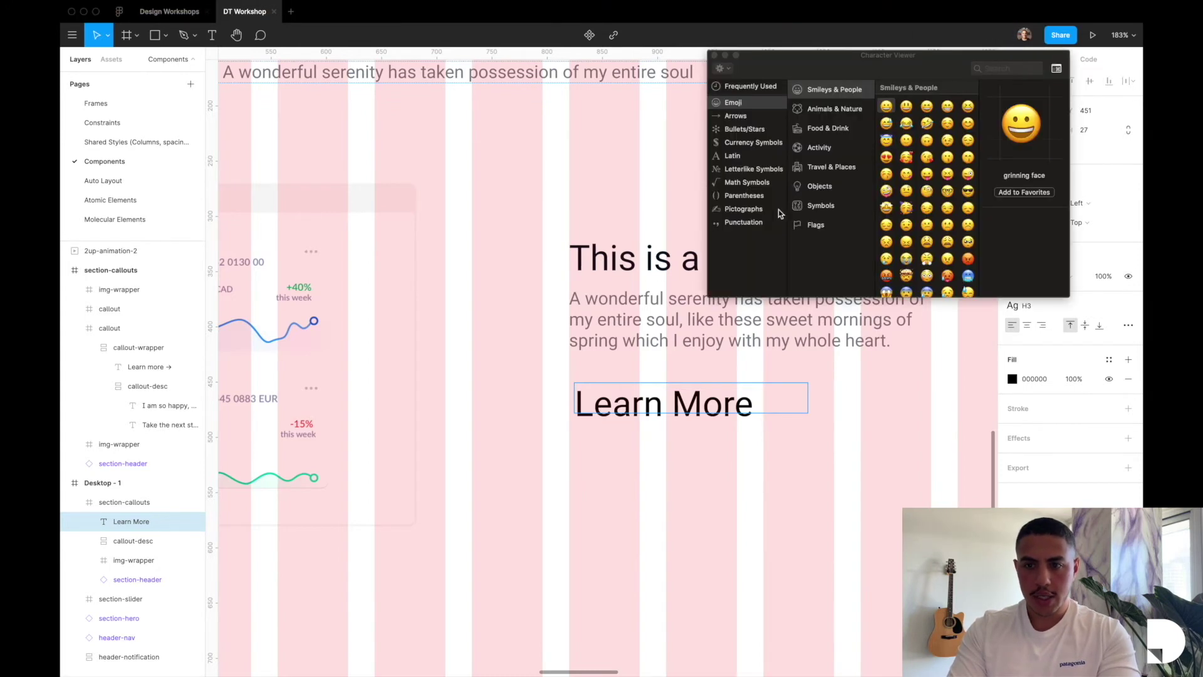
click(989, 68)
text(arrow)
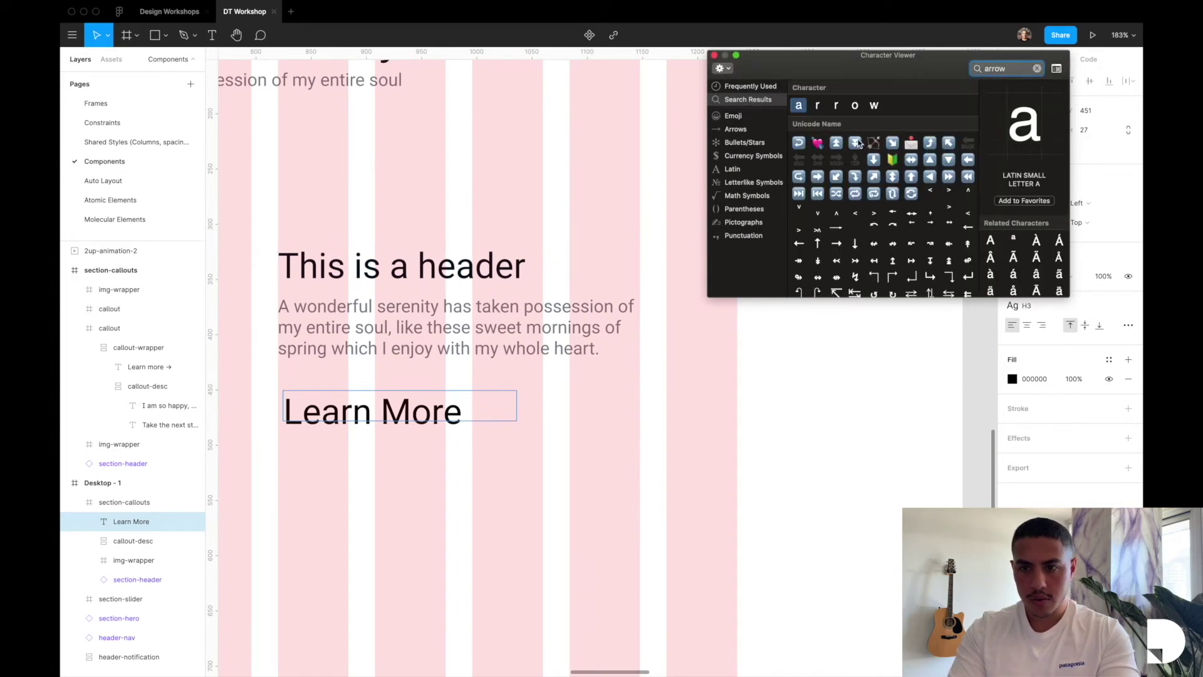
double_click(836, 243)
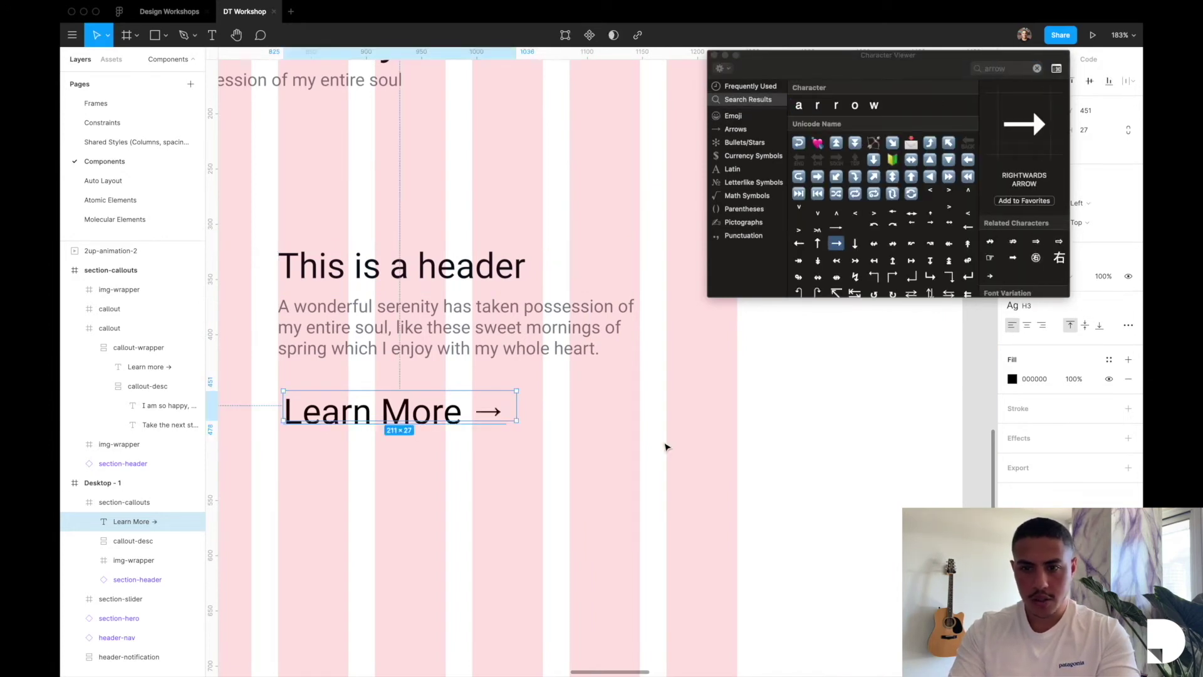
key(ctrl+super+space)
Detach the H3 style from "Learn More →" and fit its text box, with the left edge at X 820
scroll(500, 337, left, 3)
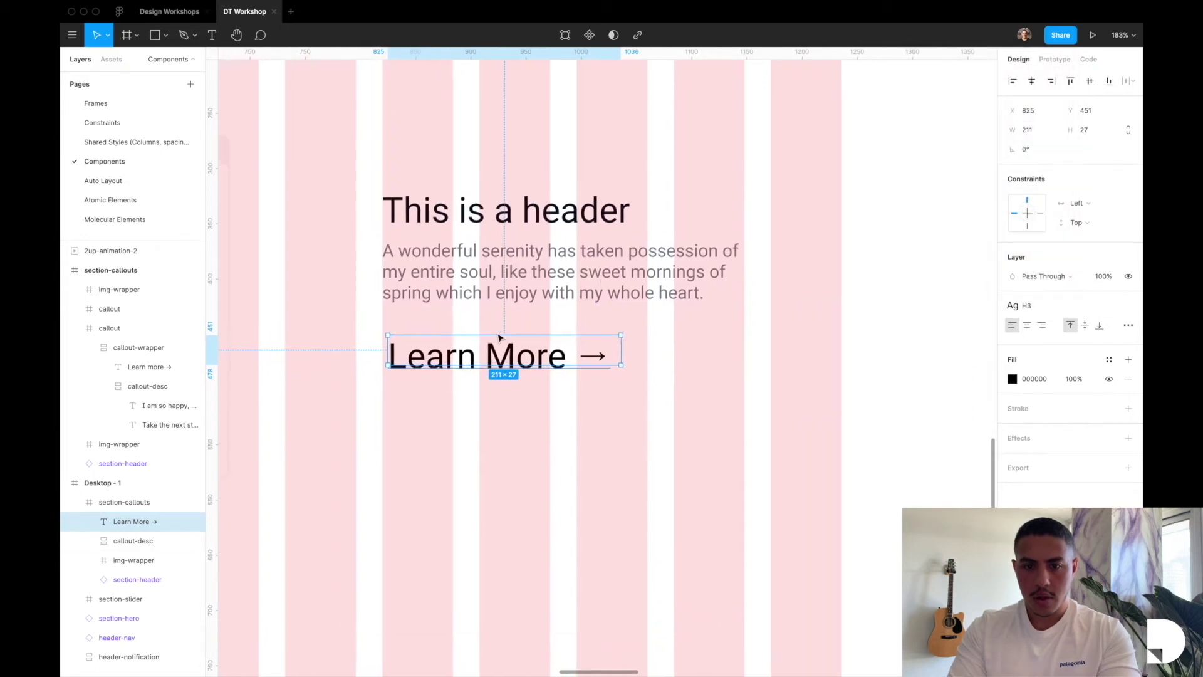
scroll(499, 337, left, 3)
click(1128, 307)
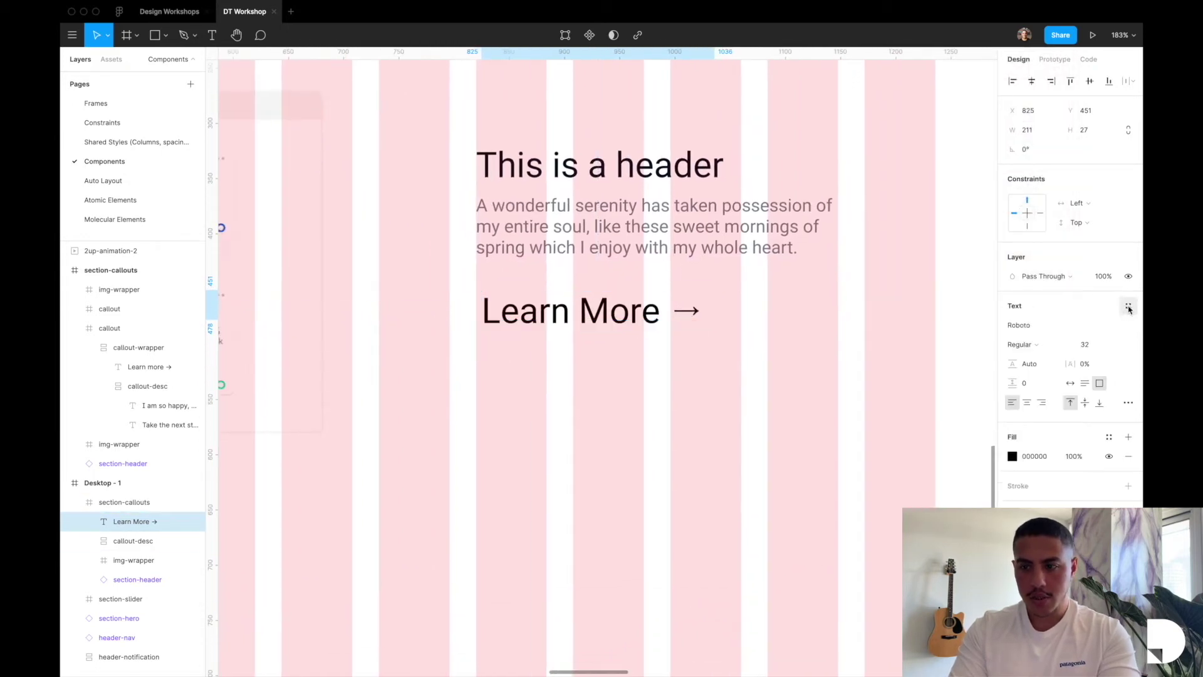
click(1070, 383)
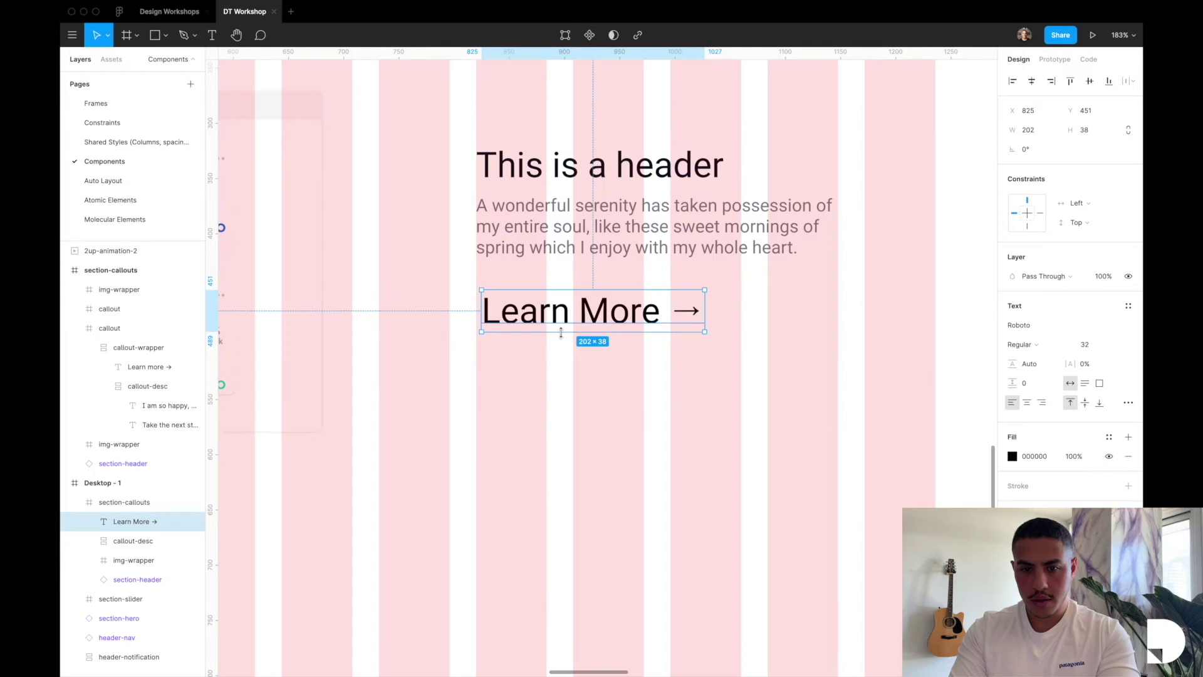
drag(477, 311, 475, 311)
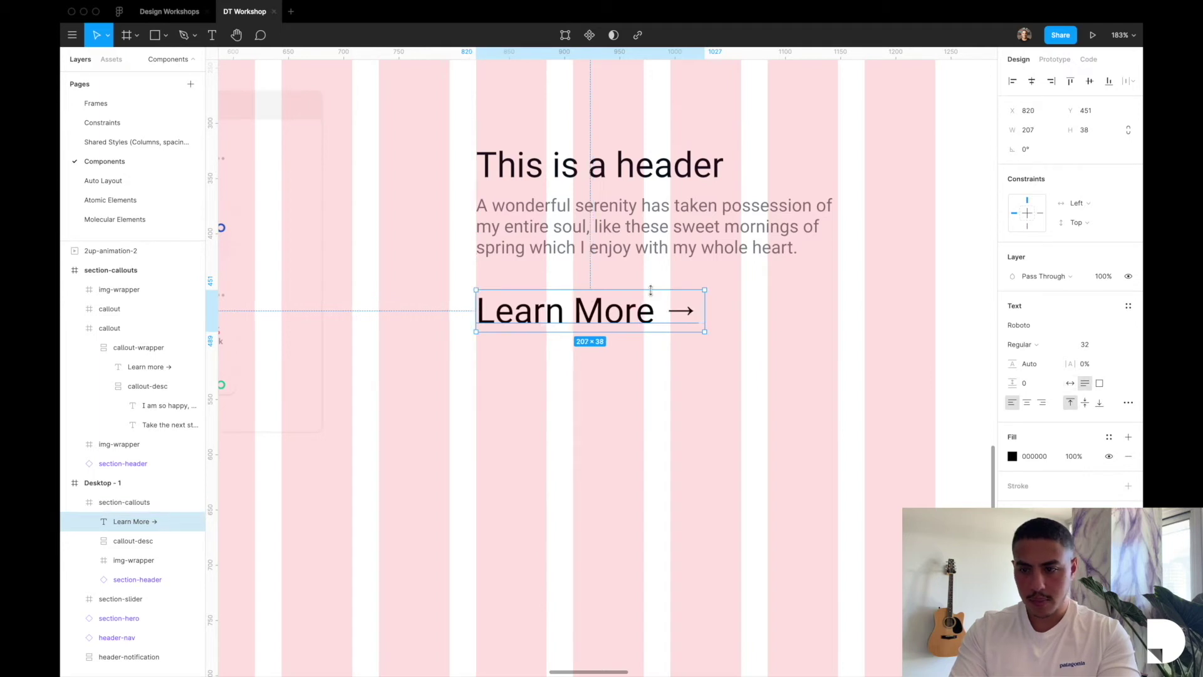
Apply the p text style and the Primary Blue colour style to "Learn More →"
click(1127, 306)
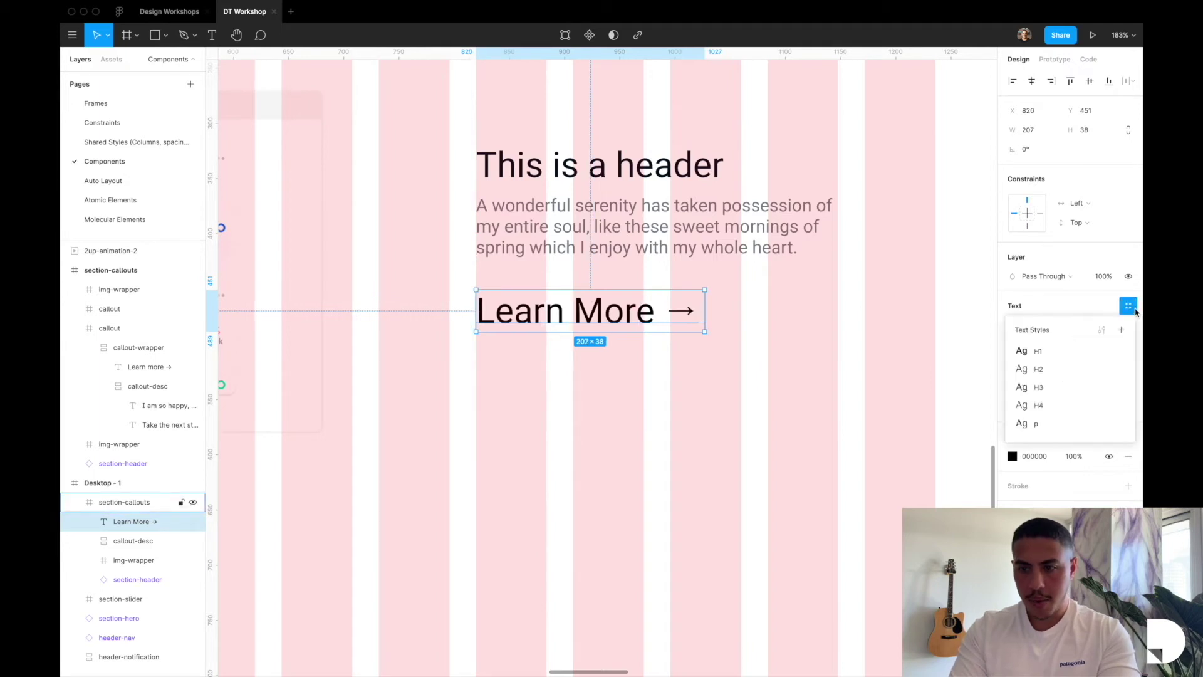
click(1035, 423)
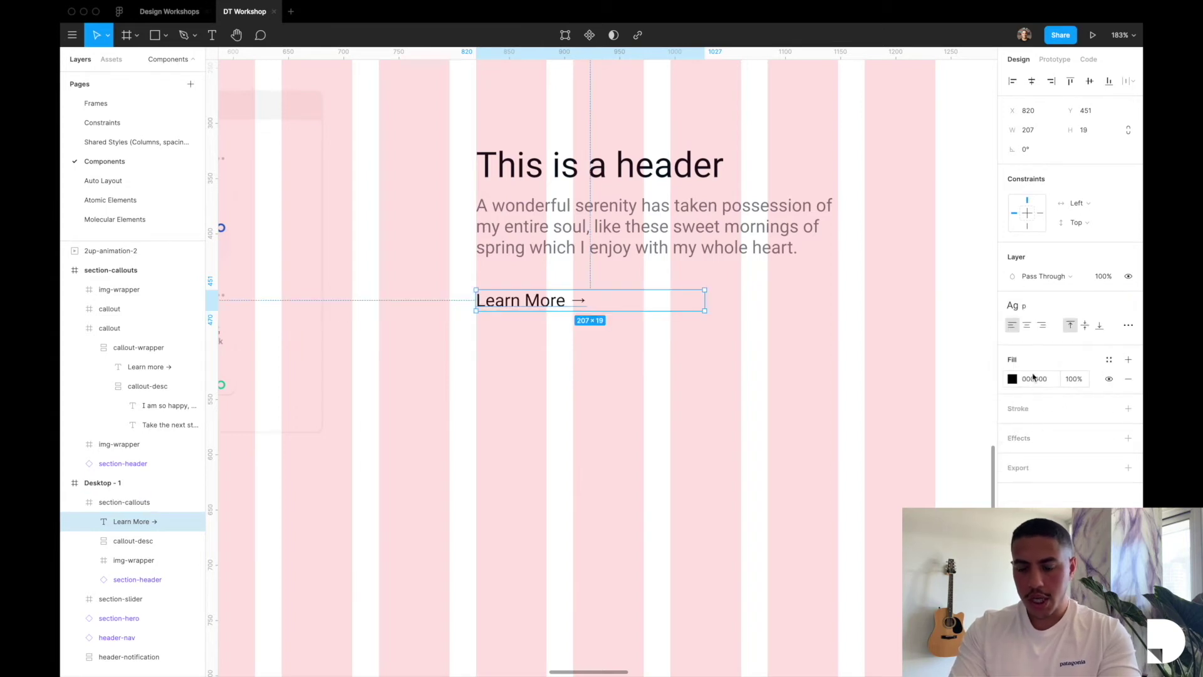
click(1108, 359)
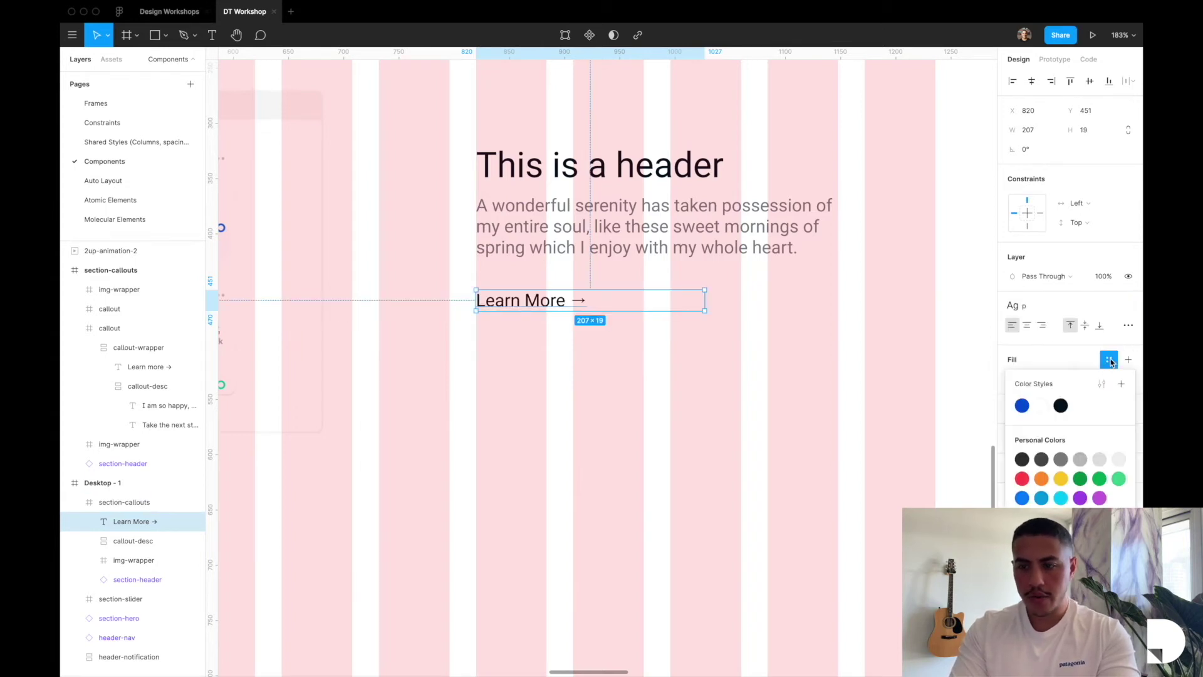
click(1022, 406)
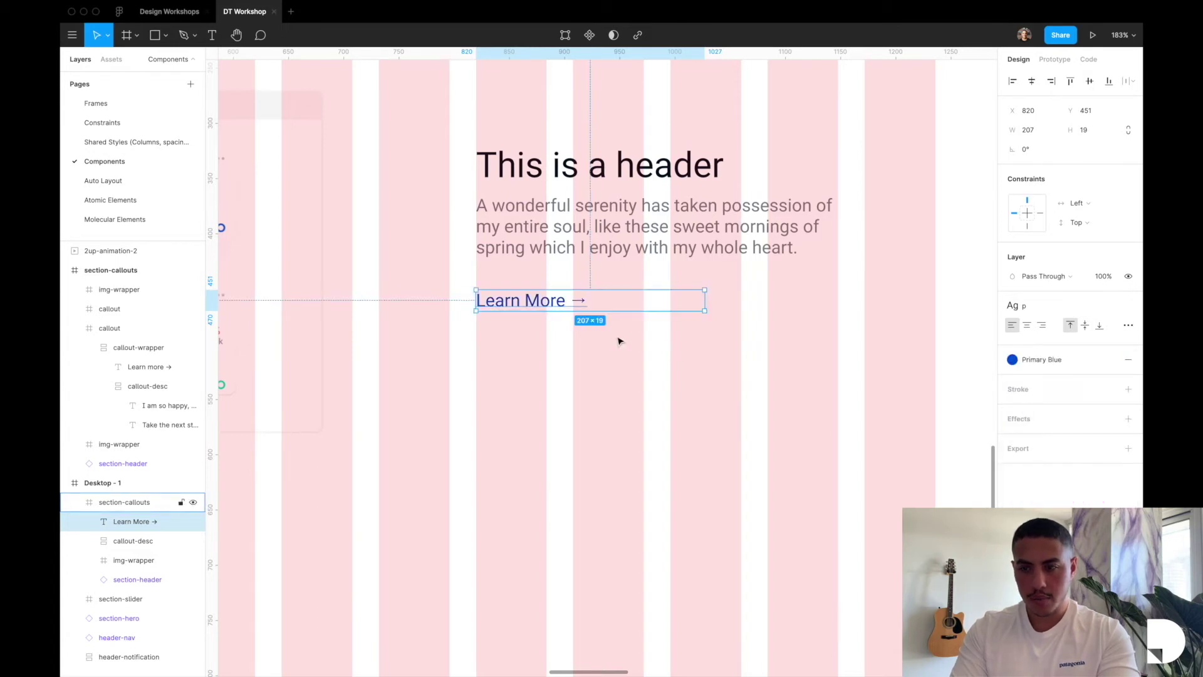
Detach the text style of "Learn More →" to set the box to auto width, and reapply the p style
click(1128, 306)
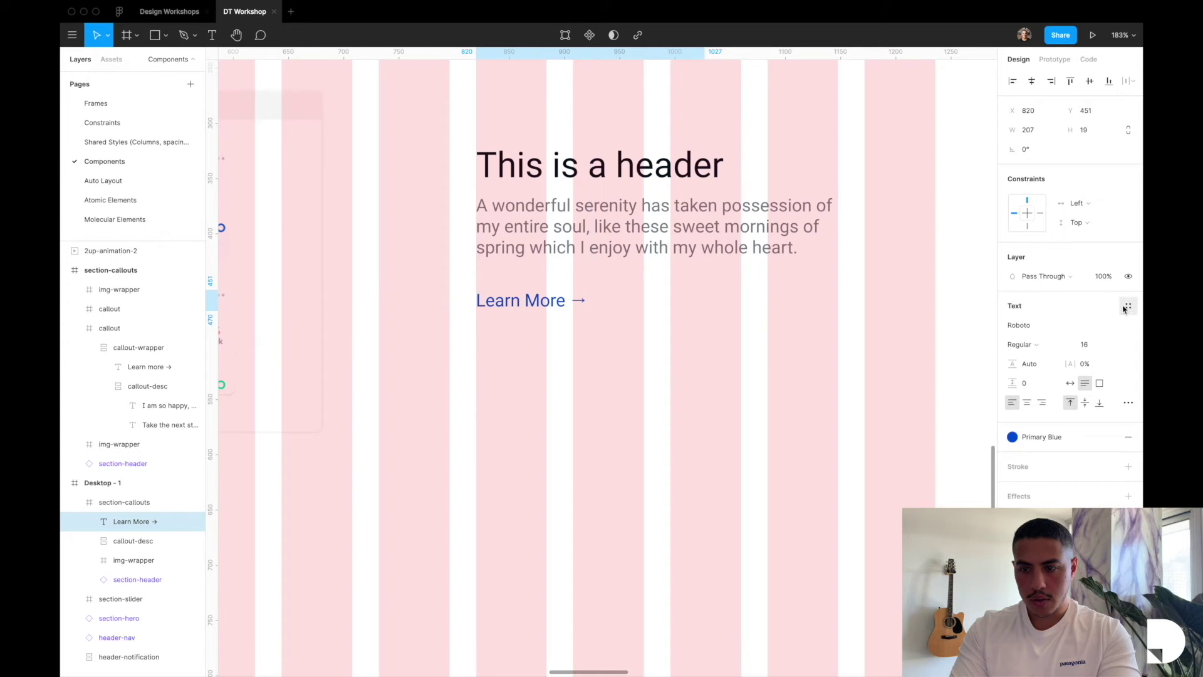
click(1070, 383)
click(1127, 306)
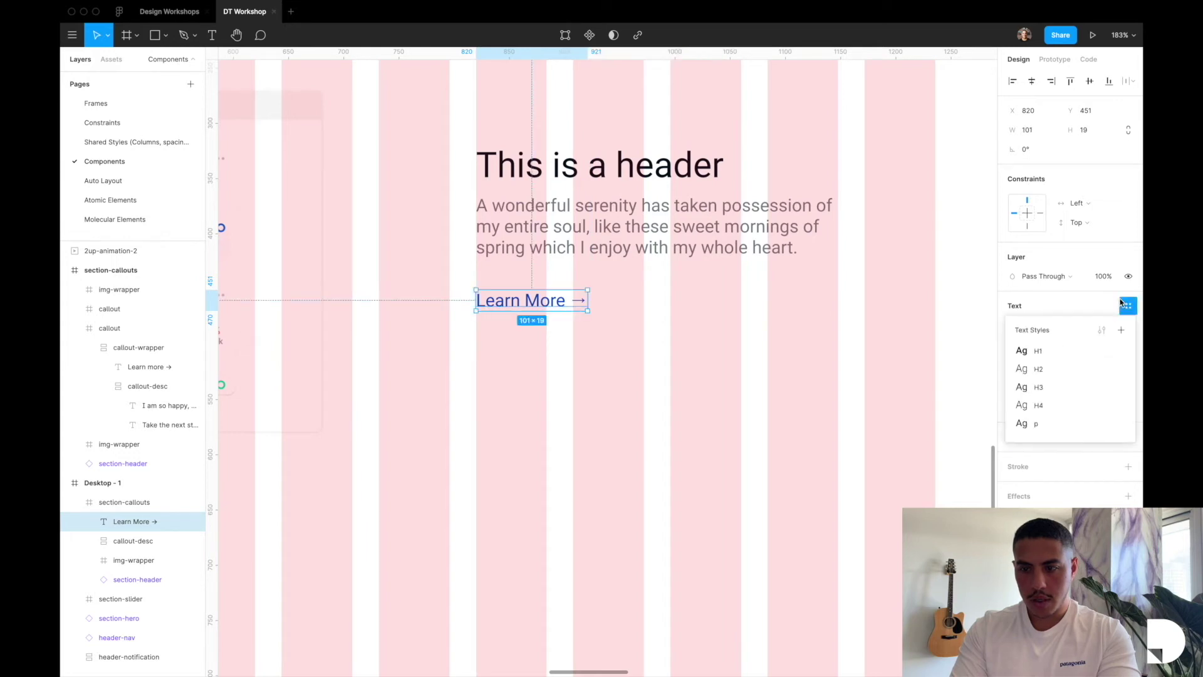
click(1048, 425)
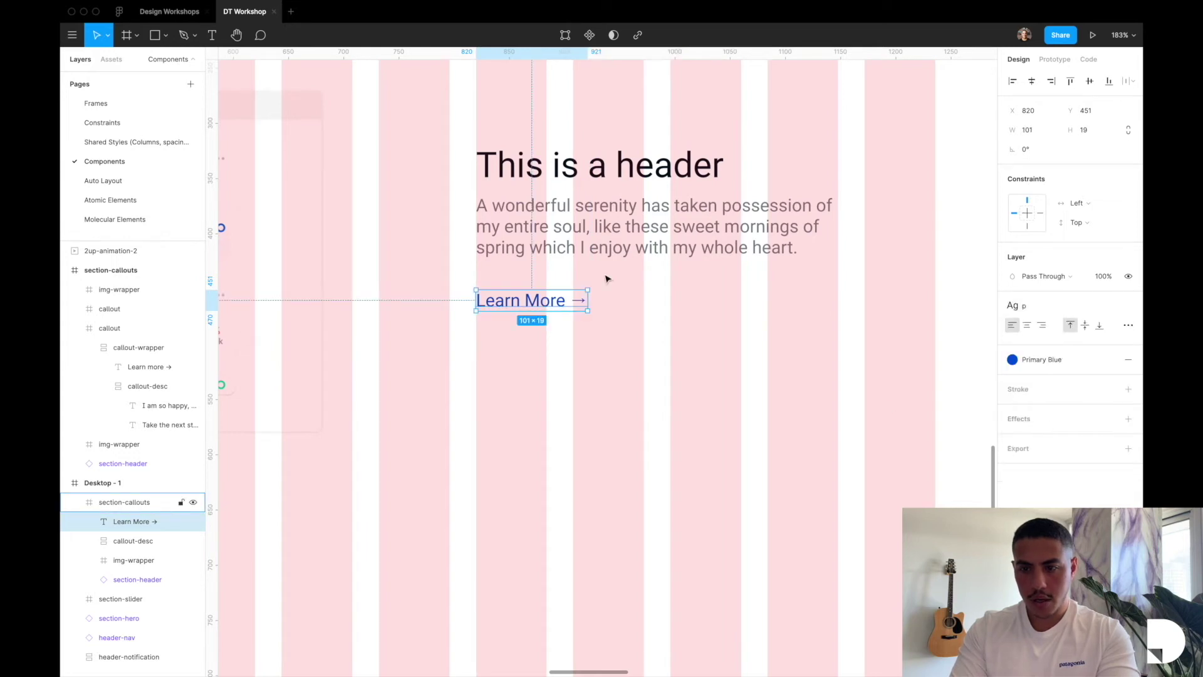
Nudge the "Learn More →" text up to Y 446, closer to the callout-desc paragraph
scroll(570, 287, up, 3)
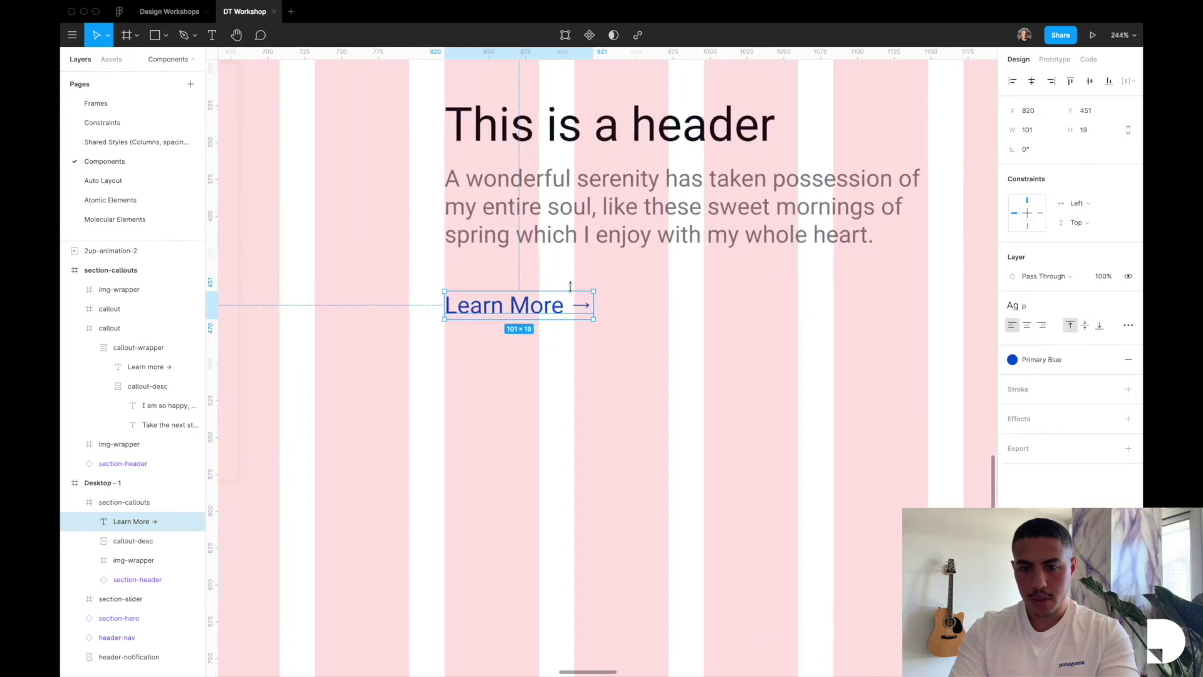
key(Up)
key(Up)
key(Up)
key(Up)
key(Up)
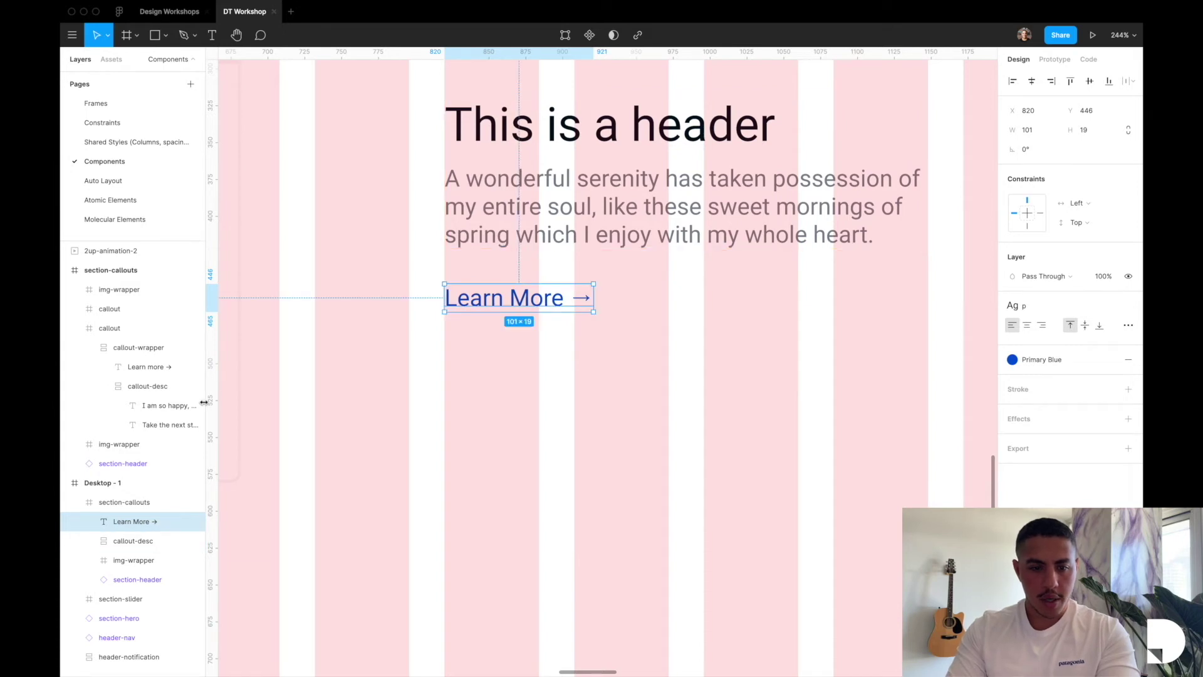
Group "Learn More →" and callout-desc into a frame named callout-wrapper and add vertical auto layout with 24 spacing
shift+click(138, 544)
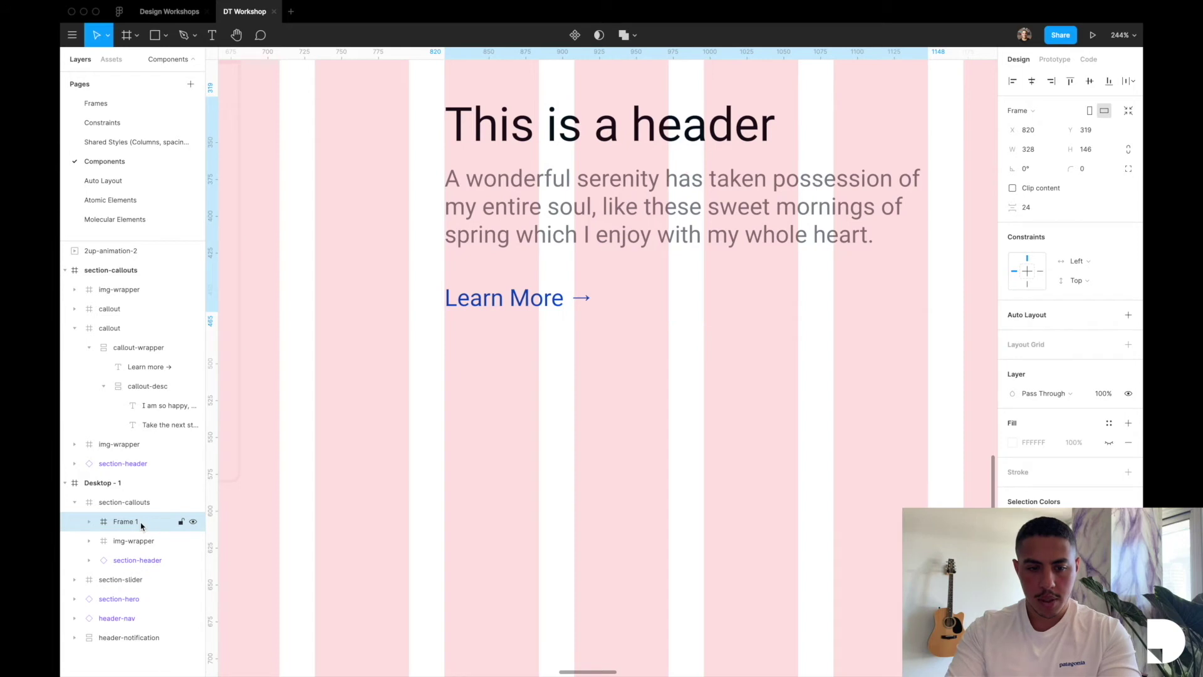
double_click(140, 525)
text(callout-wrapper)
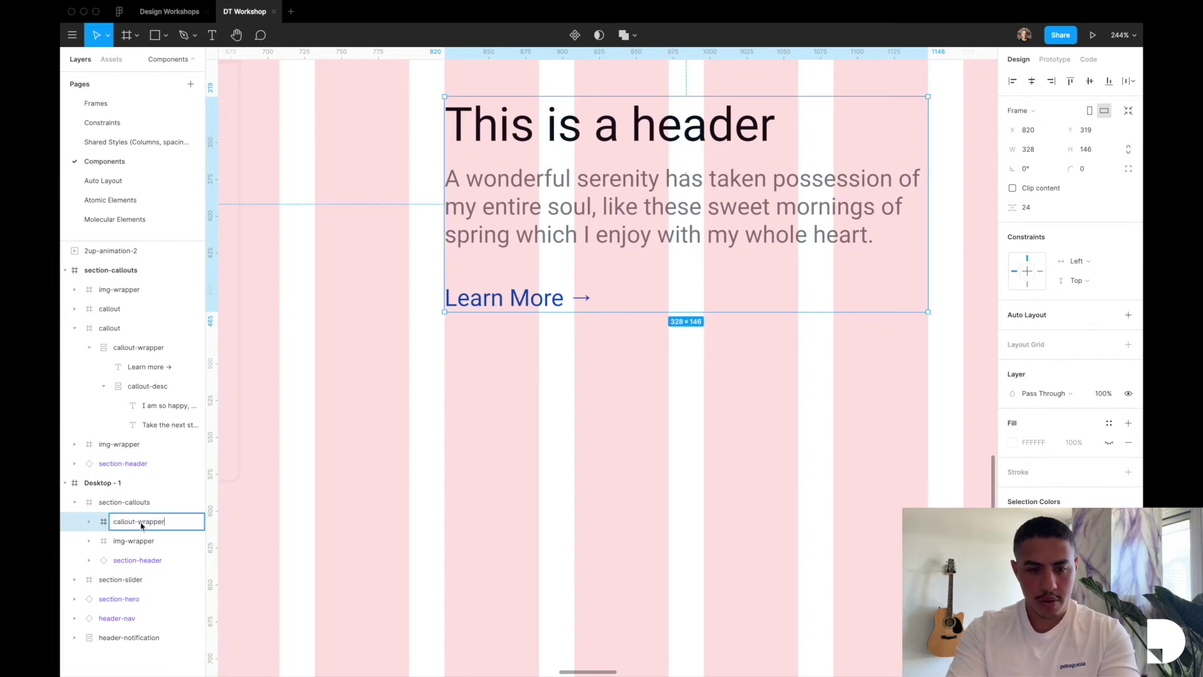
key(Return)
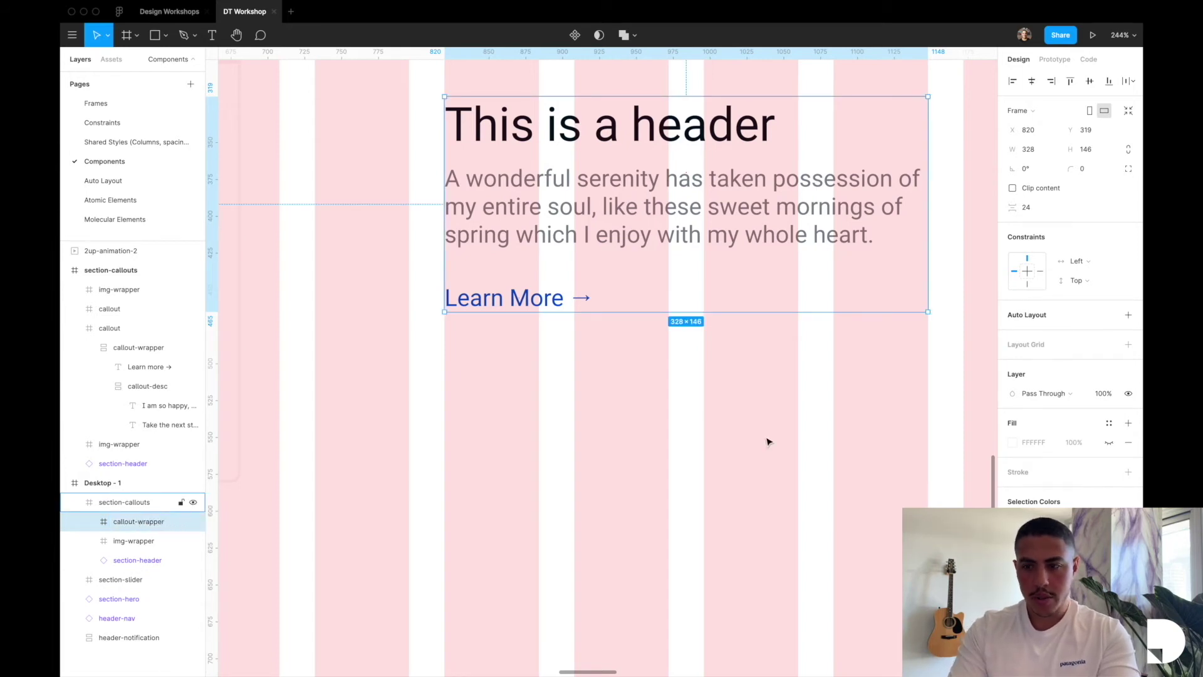
click(1127, 315)
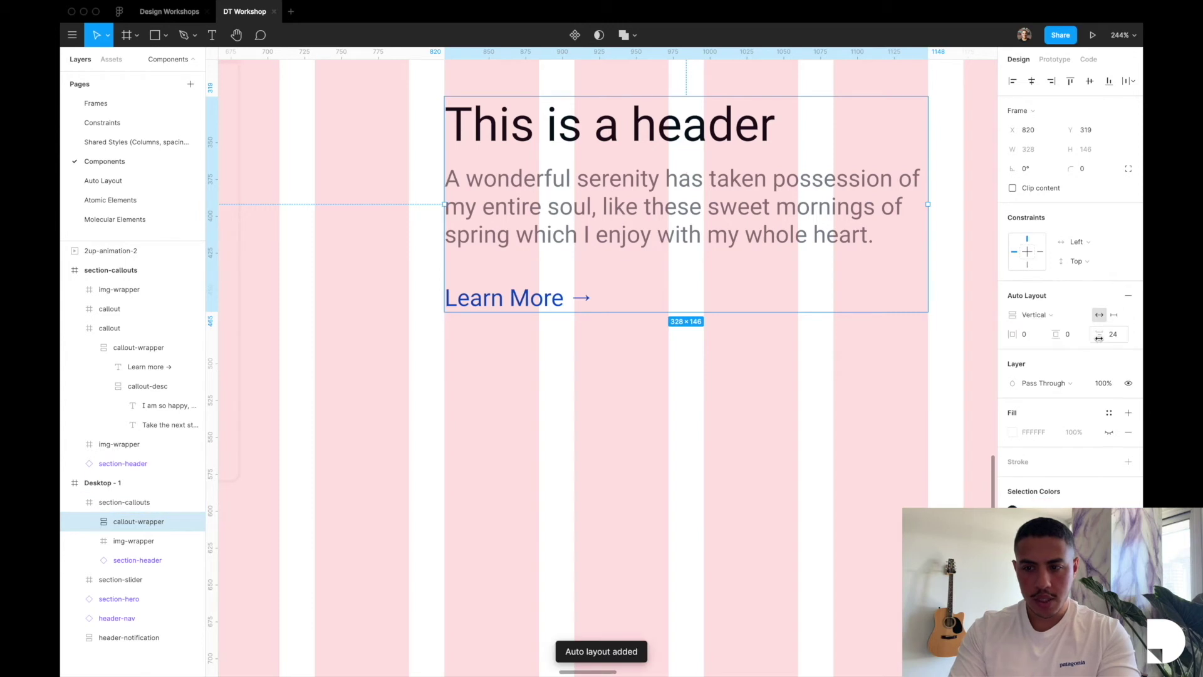
Test the callout-wrapper auto layout by adding blank lines after the callout paragraph, and remove them again
double_click(579, 226)
double_click(602, 226)
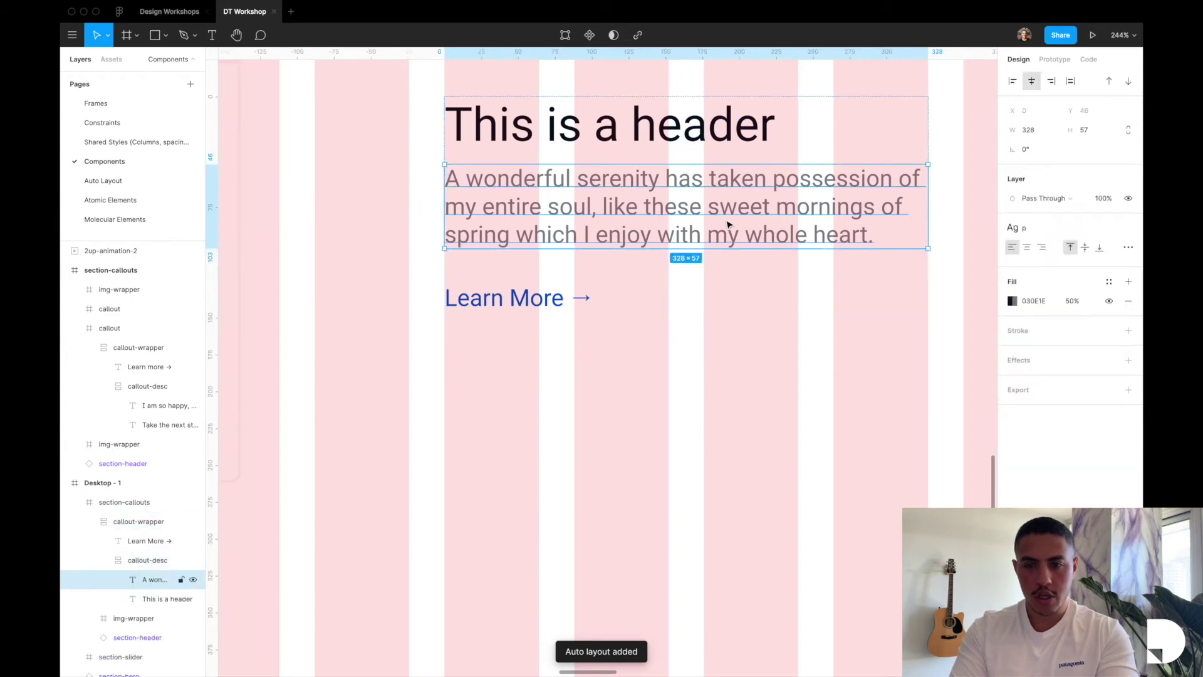
key(Return)
click(880, 229)
key(Return)
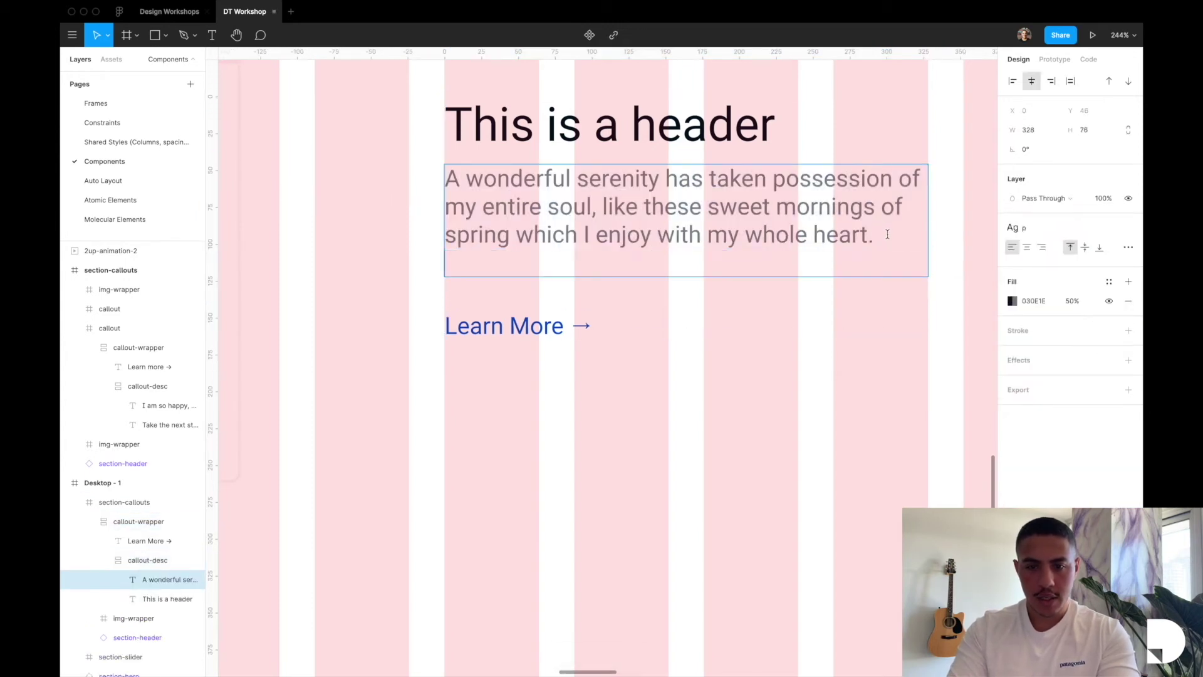
key(Return)
key(Return)
key(Return)
key(BackSpace)
key(BackSpace)
key(BackSpace)
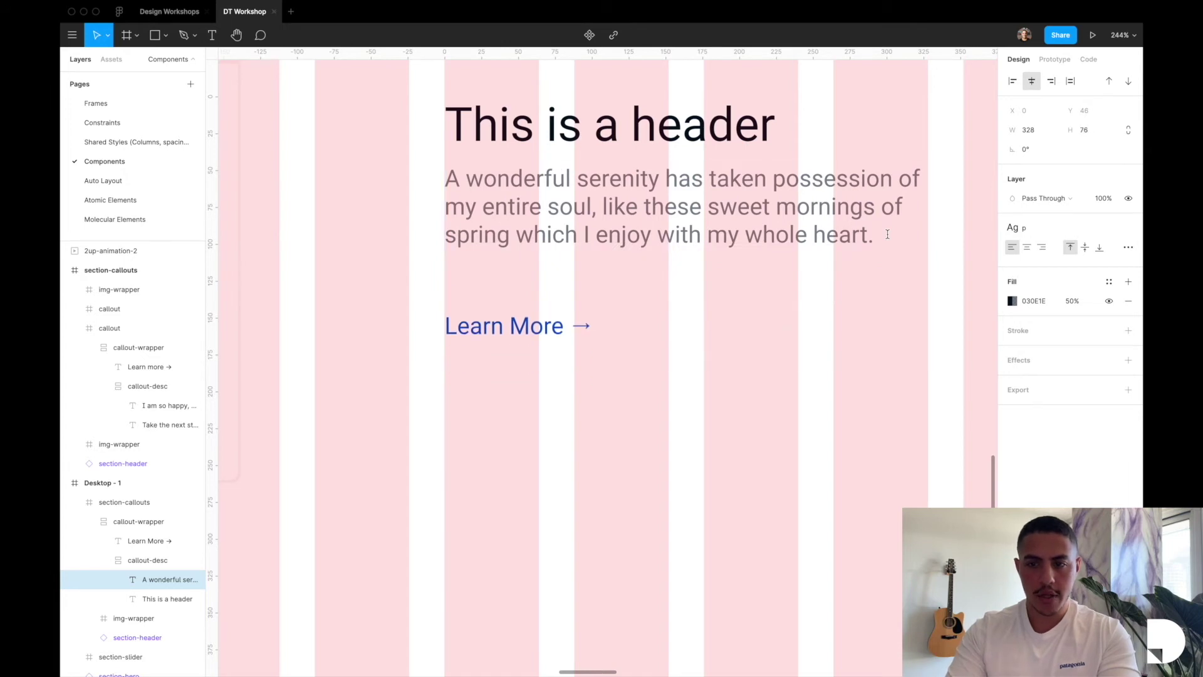
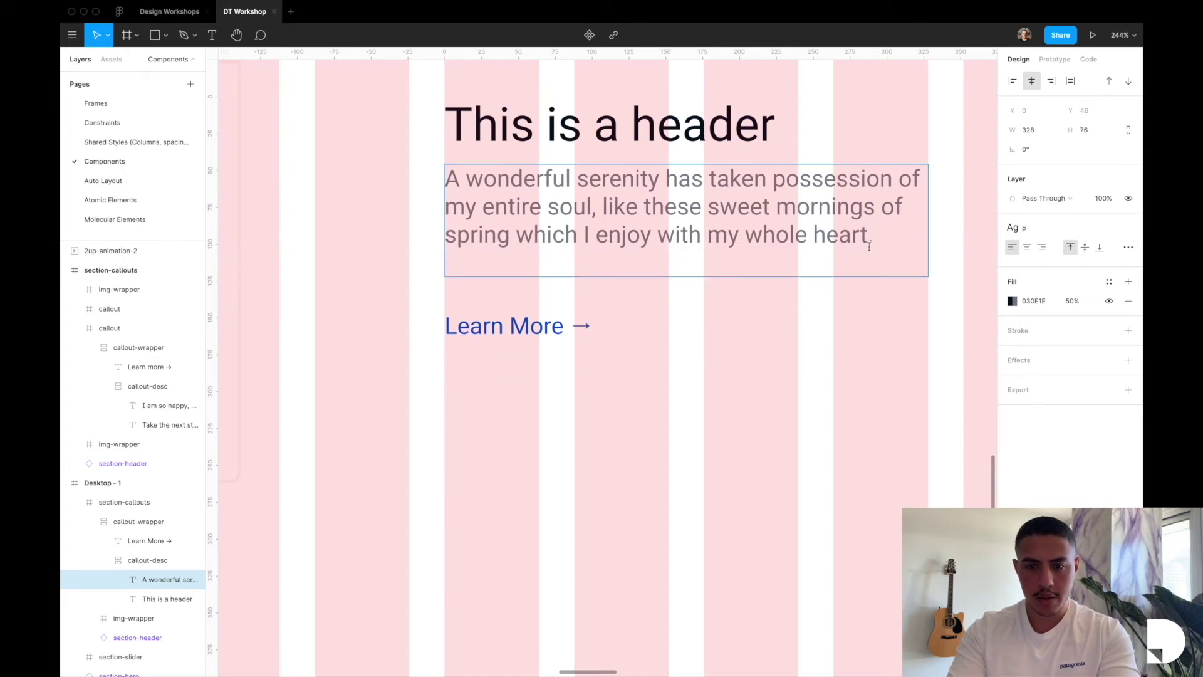
key(Escape)
click(725, 376)
Wrap callout-wrapper in a new frame and name that frame callout
scroll(725, 376, down, 10)
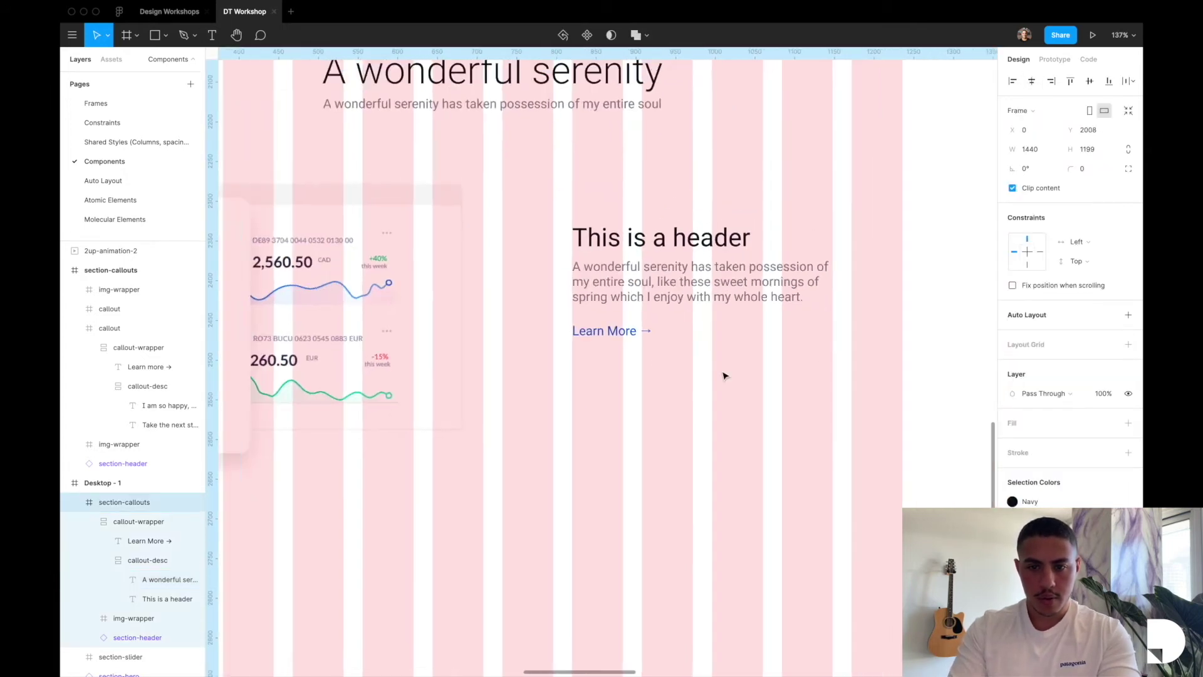
click(655, 318)
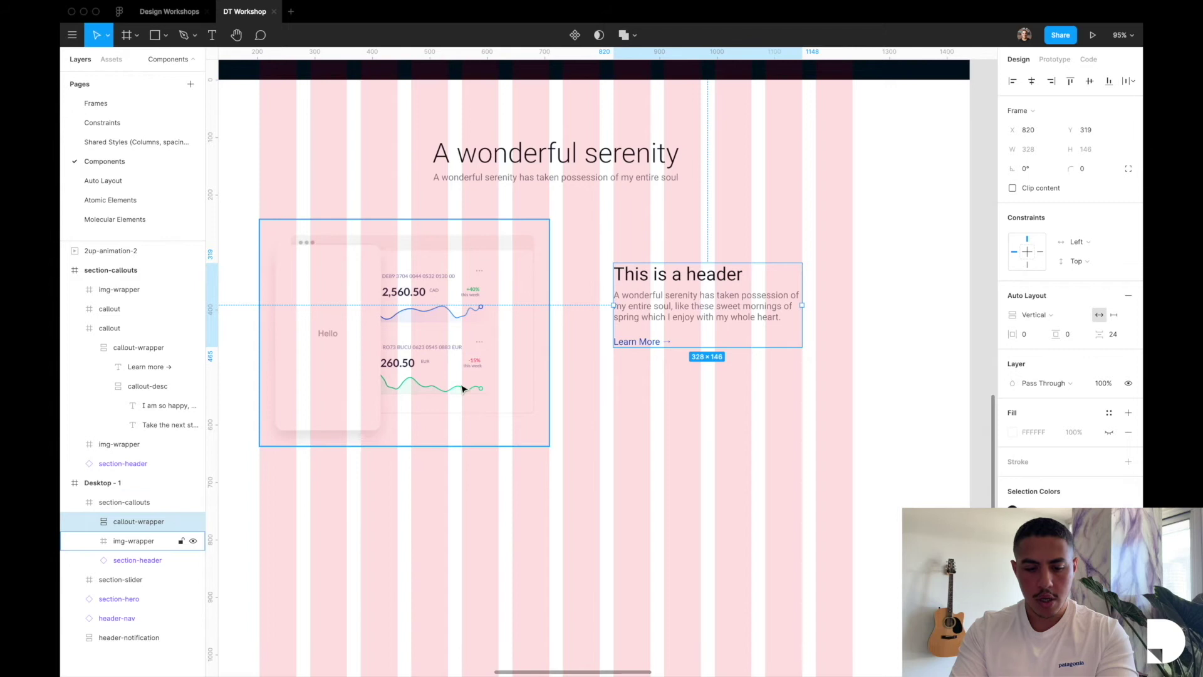
key(super+alt+g)
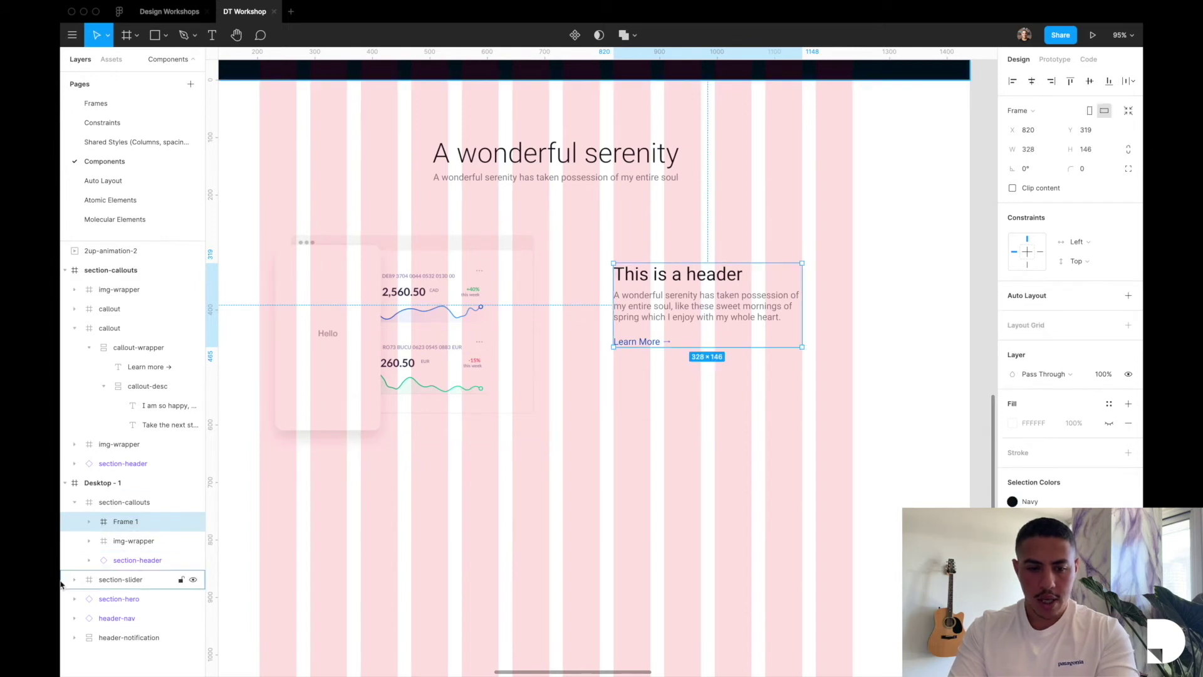
double_click(140, 528)
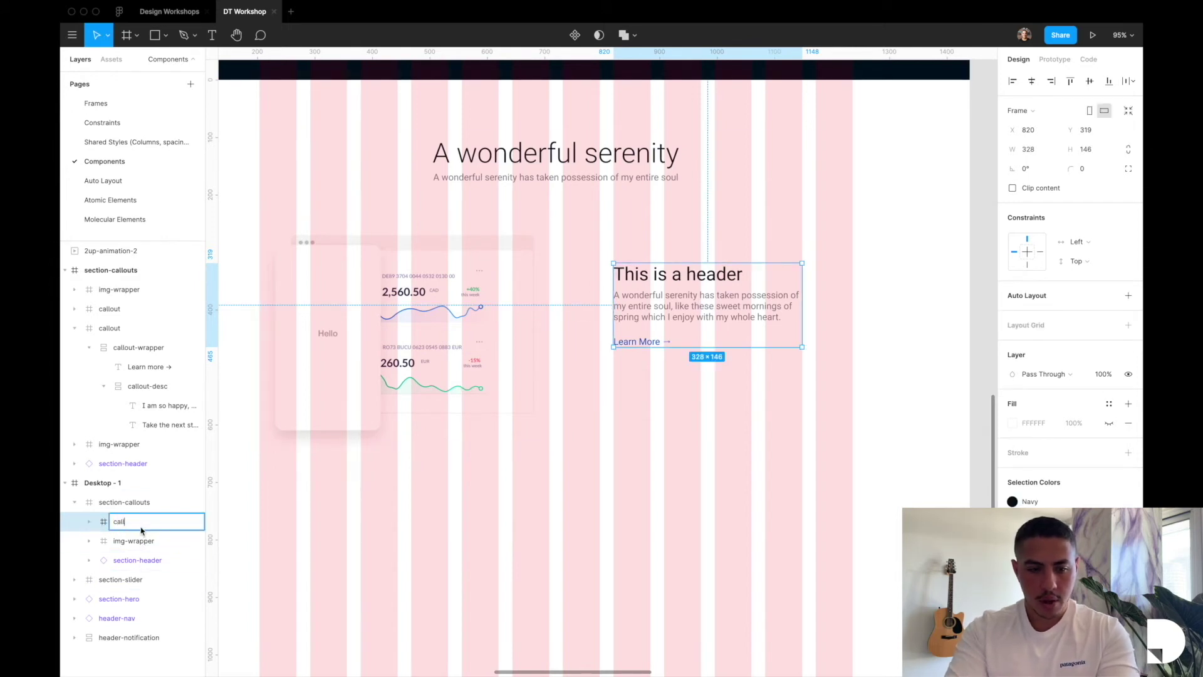
text(callout)
key(Return)
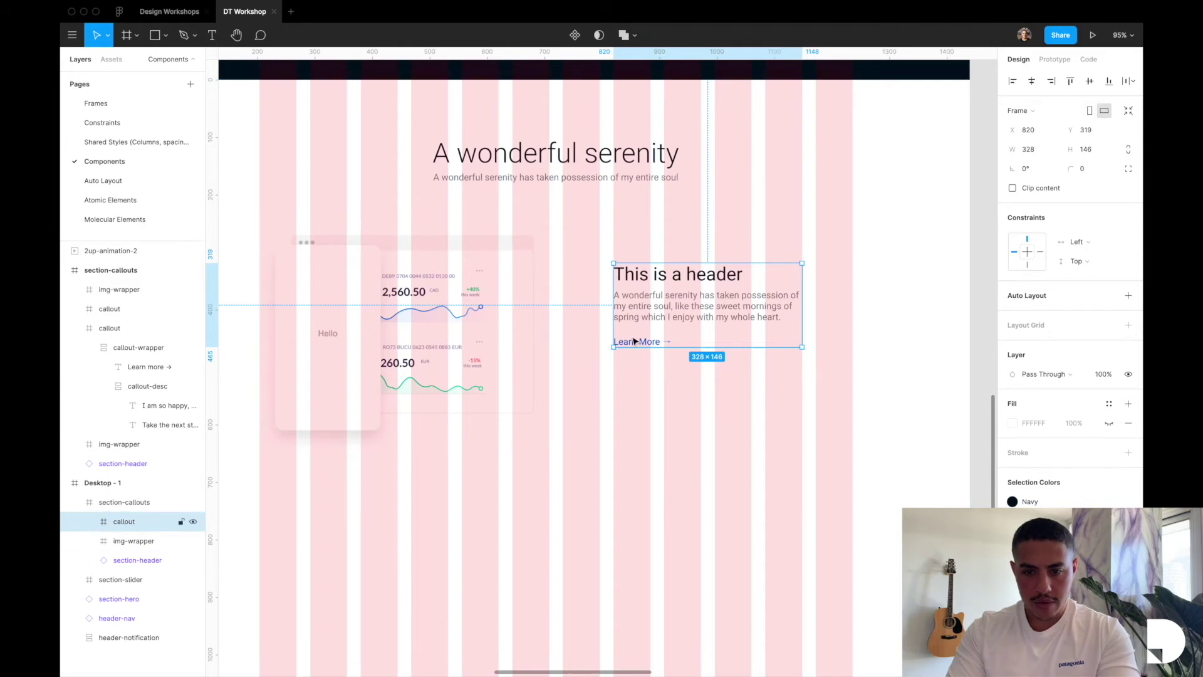
Enlarge the callout frame to 504 × 394 at X 732, Y 243, spanning six columns and matching the img-wrapper height
drag(611, 316, 530, 311)
scroll(566, 317, up, 5)
scroll(566, 312, up, 10)
scroll(531, 311, down, 10)
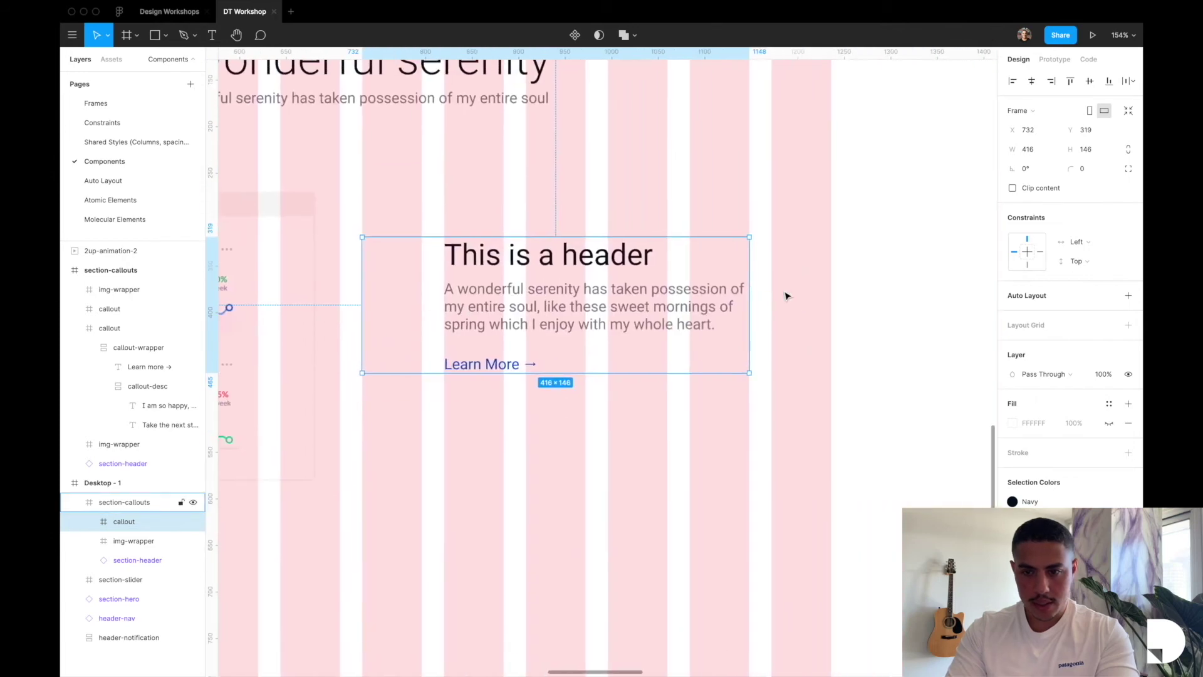
drag(748, 295, 834, 285)
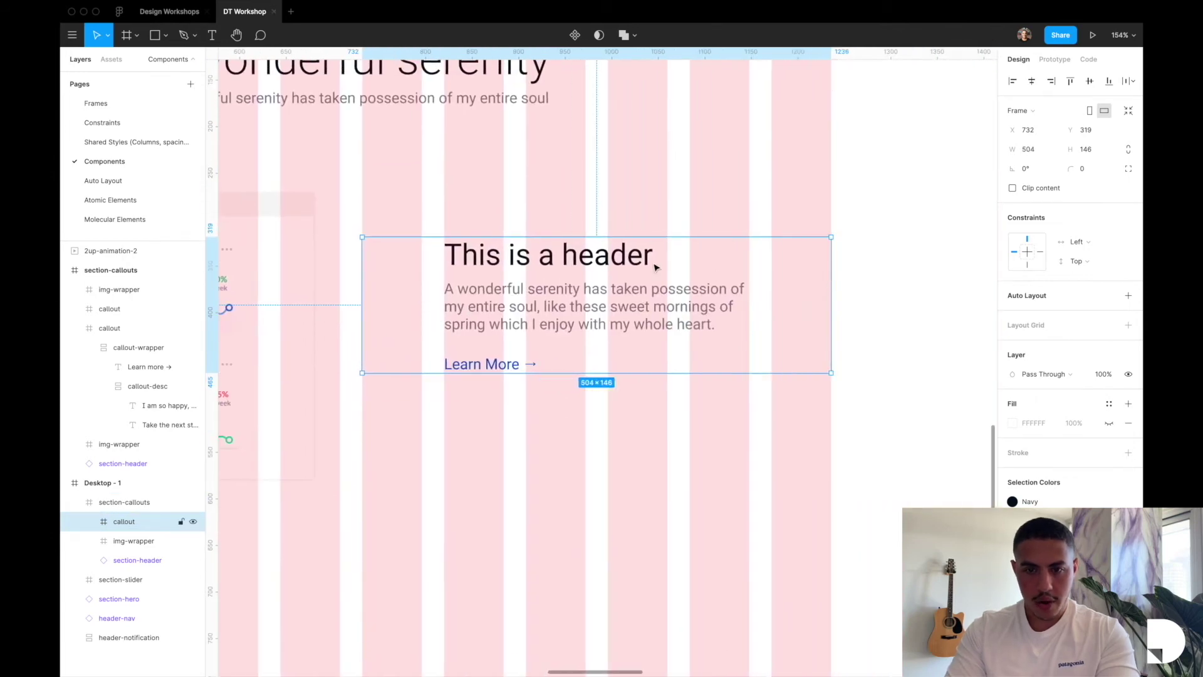
drag(605, 235, 605, 164)
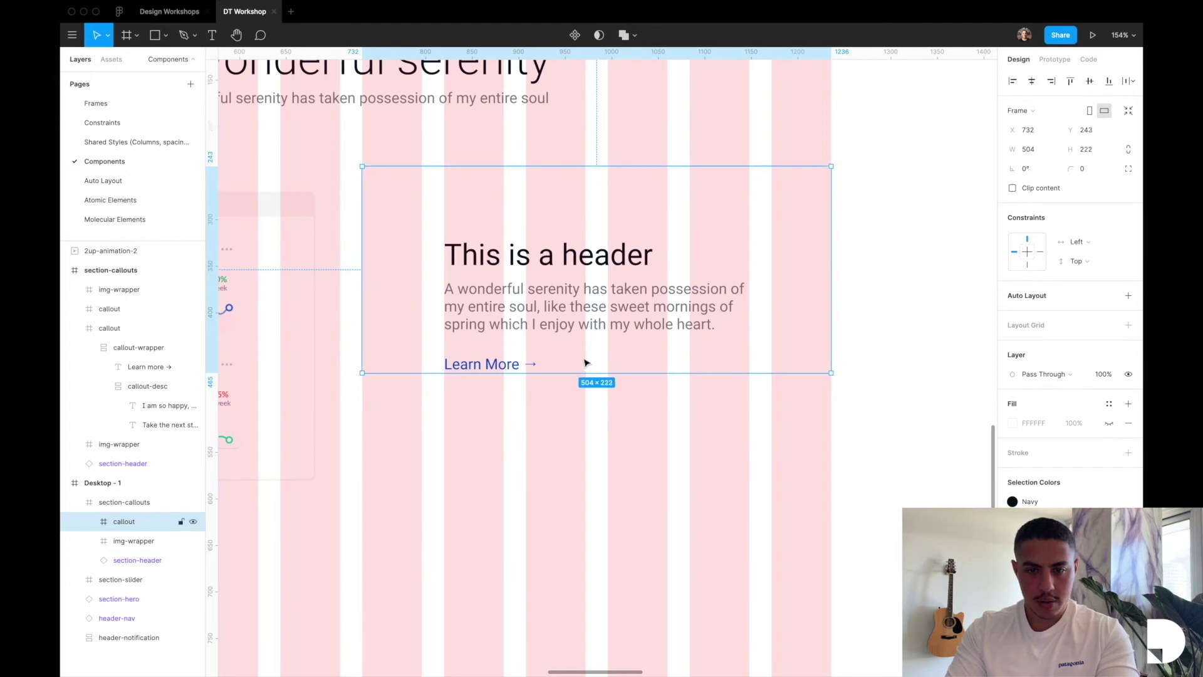
drag(575, 374, 566, 535)
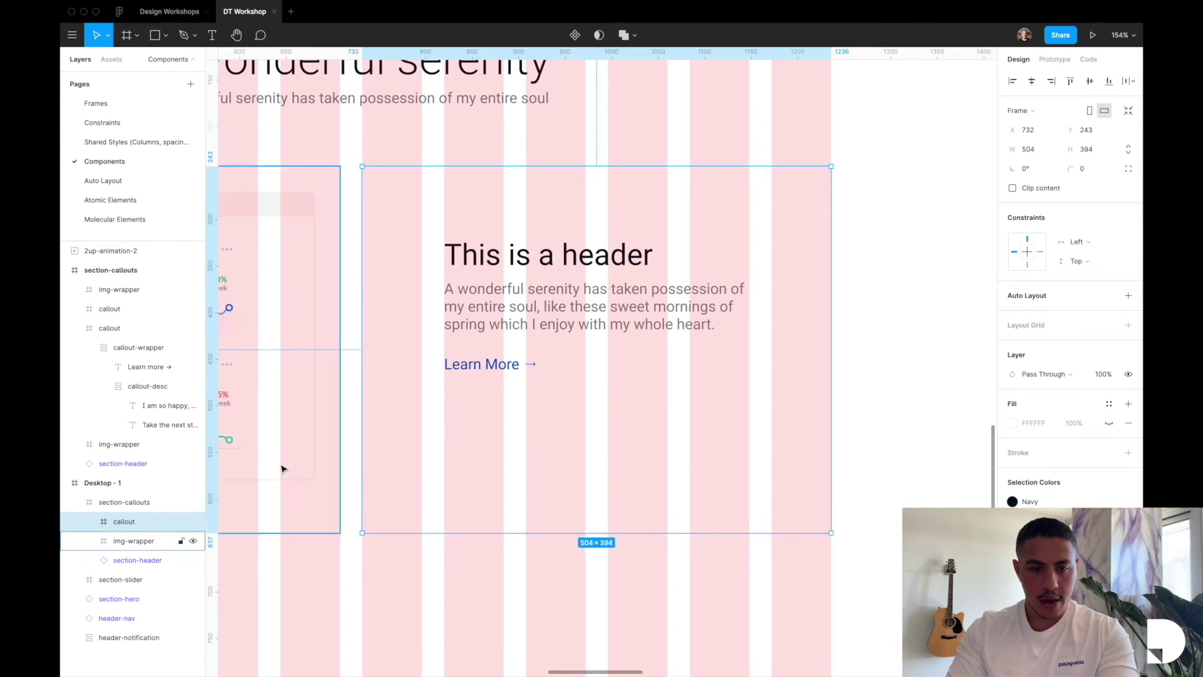
Vertically centre callout-wrapper inside the callout frame and set its horizontal constraint to Center
click(89, 522)
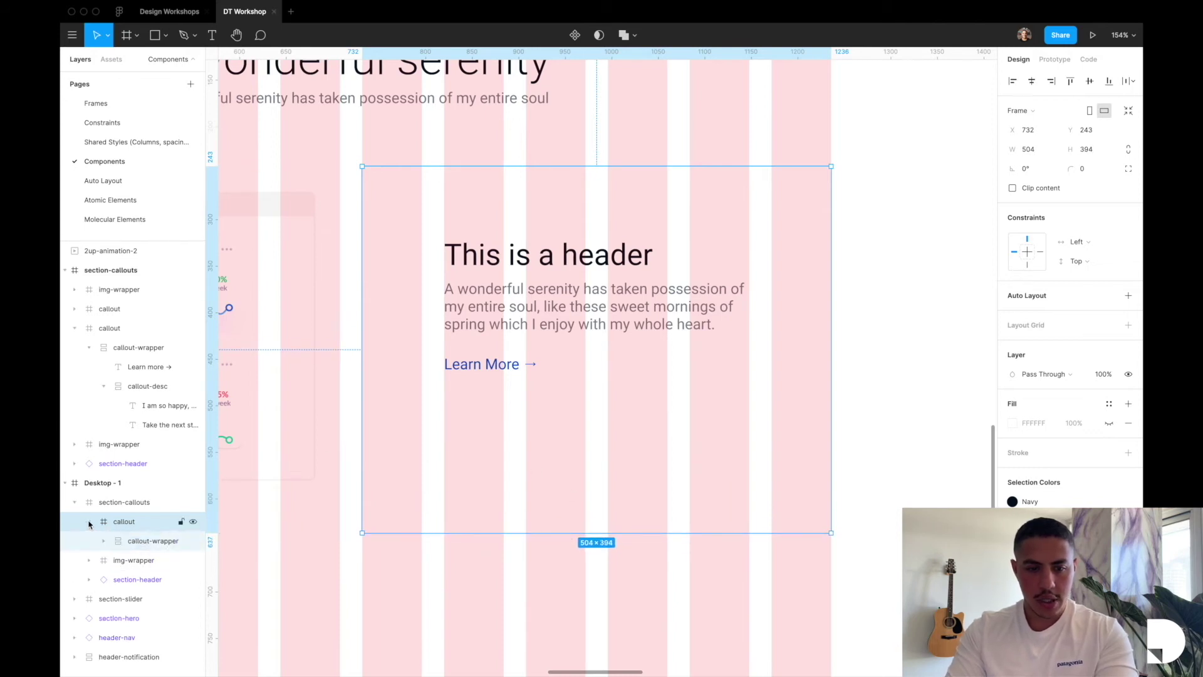
click(157, 540)
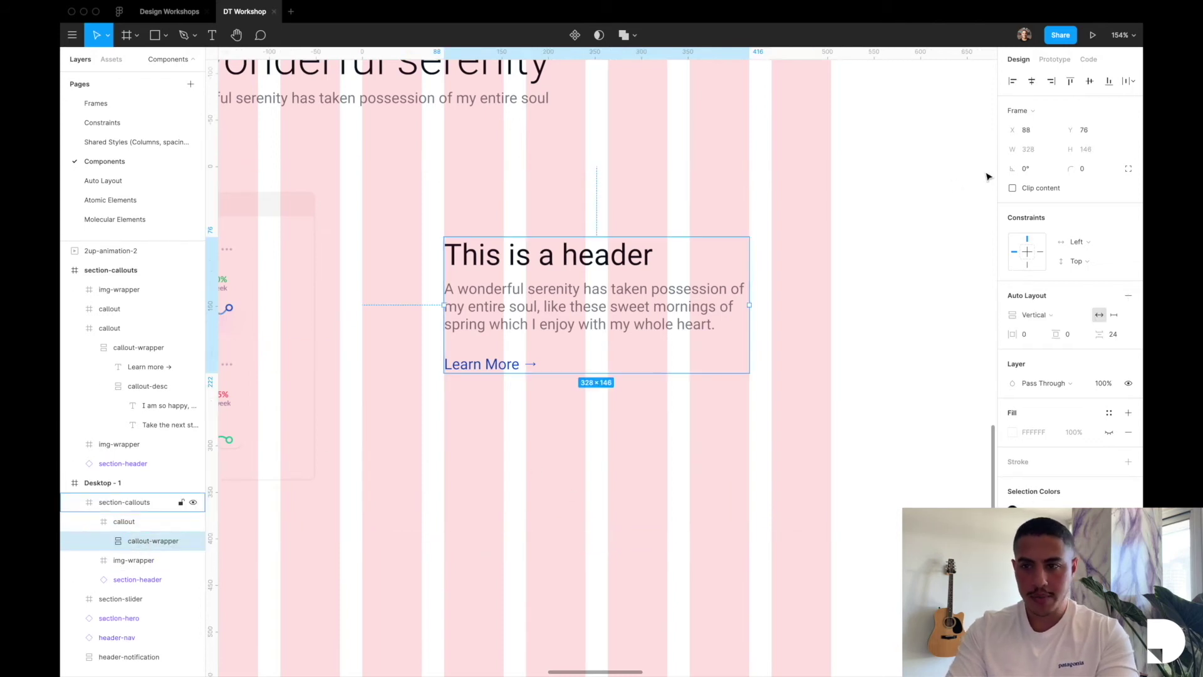
click(1090, 80)
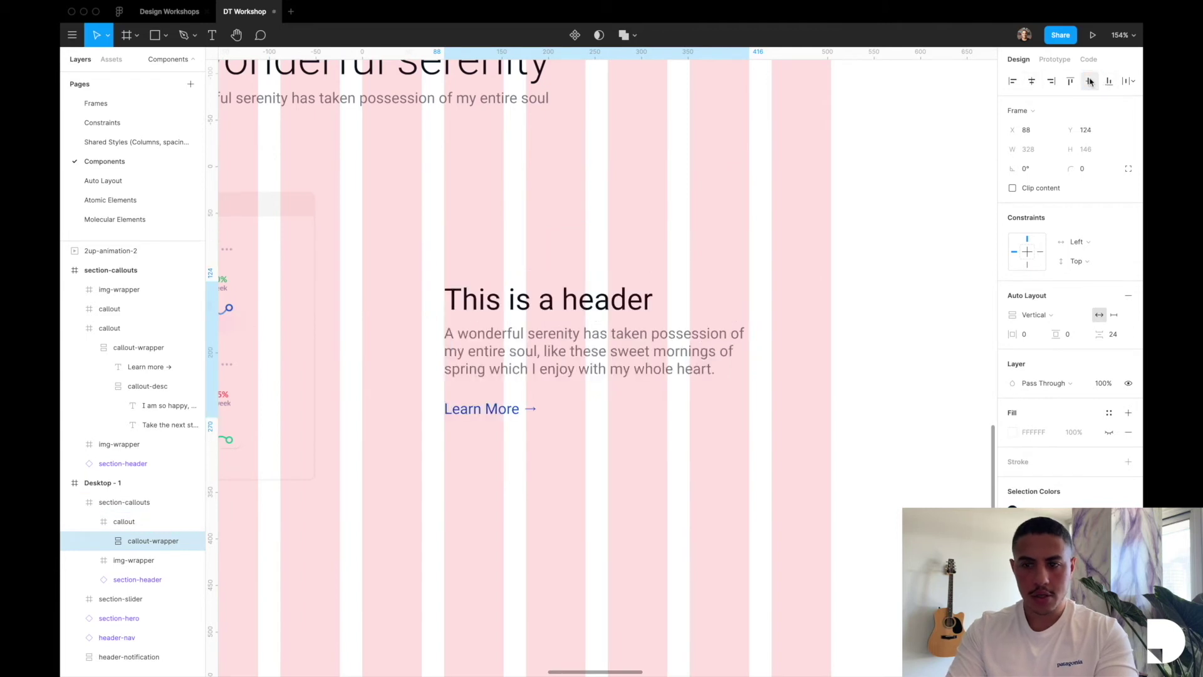
click(1080, 241)
click(1087, 286)
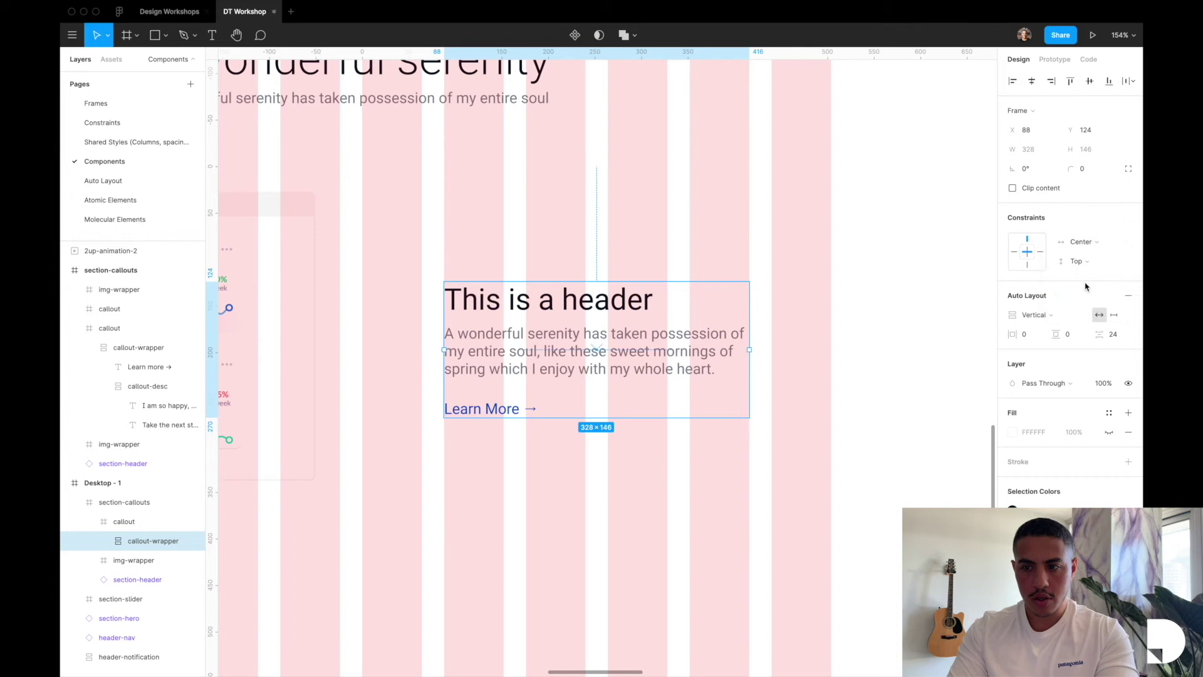
Add blank lines to the callout paragraph to check how callout-wrapper grows, and delete them again
scroll(676, 314, down, 5)
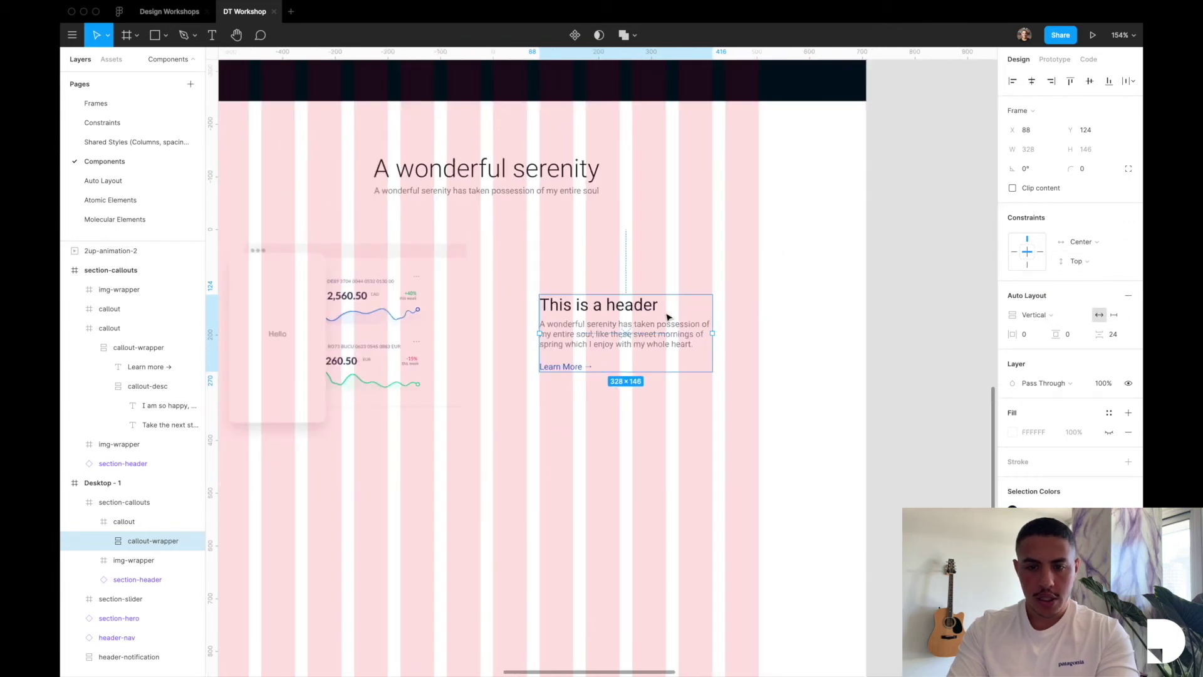
click(597, 341)
double_click(582, 345)
click(692, 340)
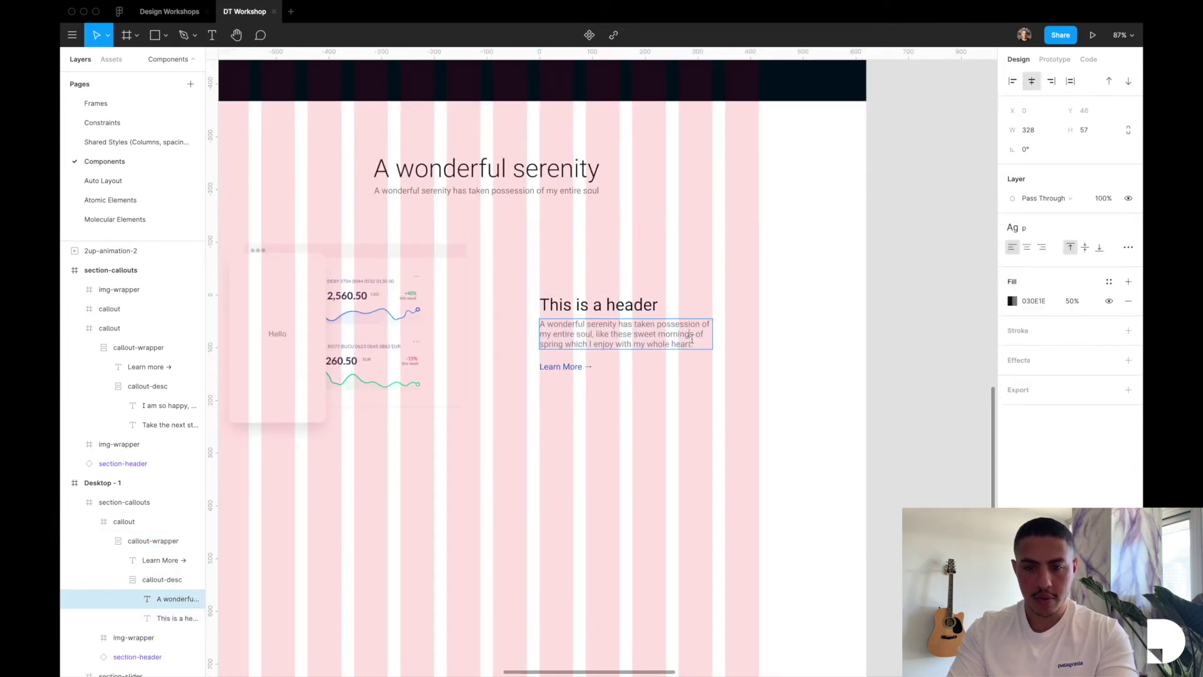
key(Return)
key(Return)
key(Return)
key(Return)
key(BackSpace)
key(BackSpace)
key(BackSpace)
key(BackSpace)
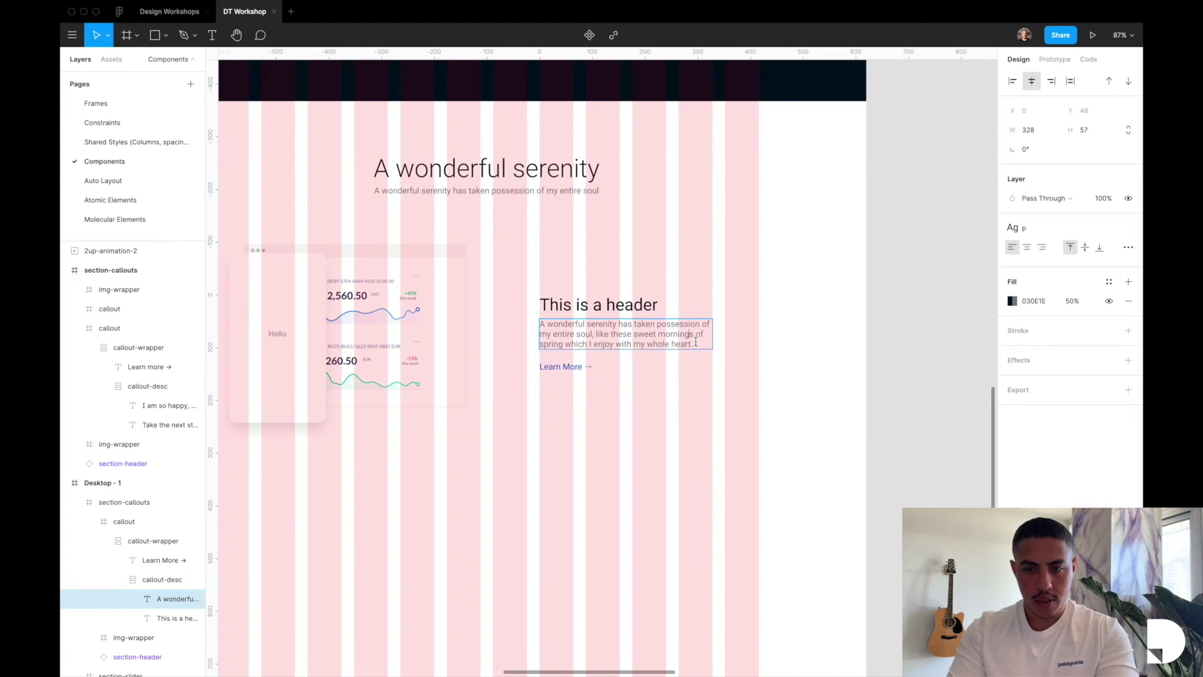
click(773, 488)
Set the vertical constraint of callout-wrapper to Center
double_click(577, 340)
click(577, 340)
click(1080, 261)
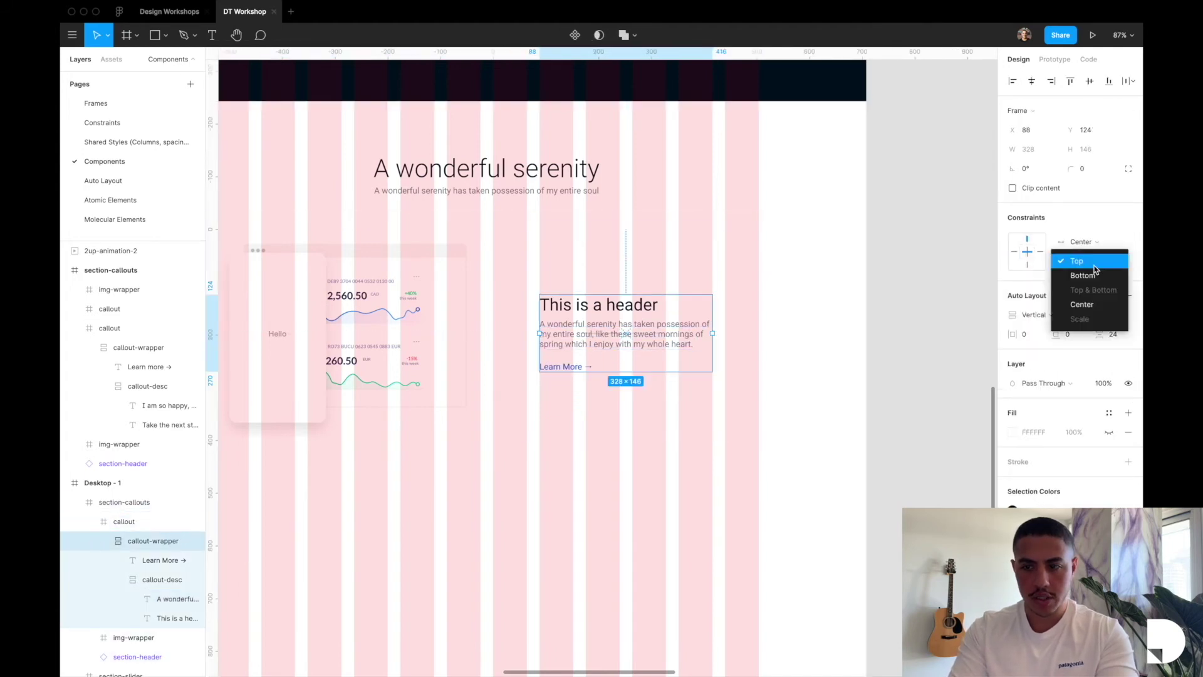
click(1091, 305)
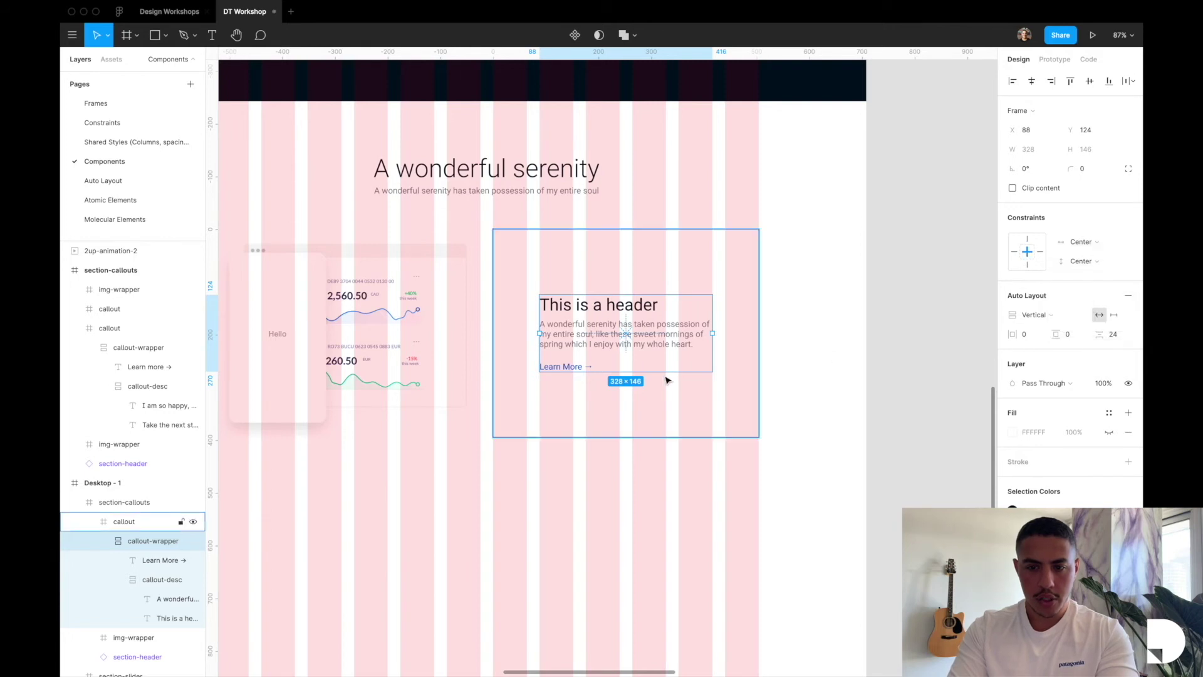
Test the centred constraint by adding a line break at the end of the callout paragraph and removing it
click(684, 347)
double_click(684, 346)
key(Return)
key(Escape)
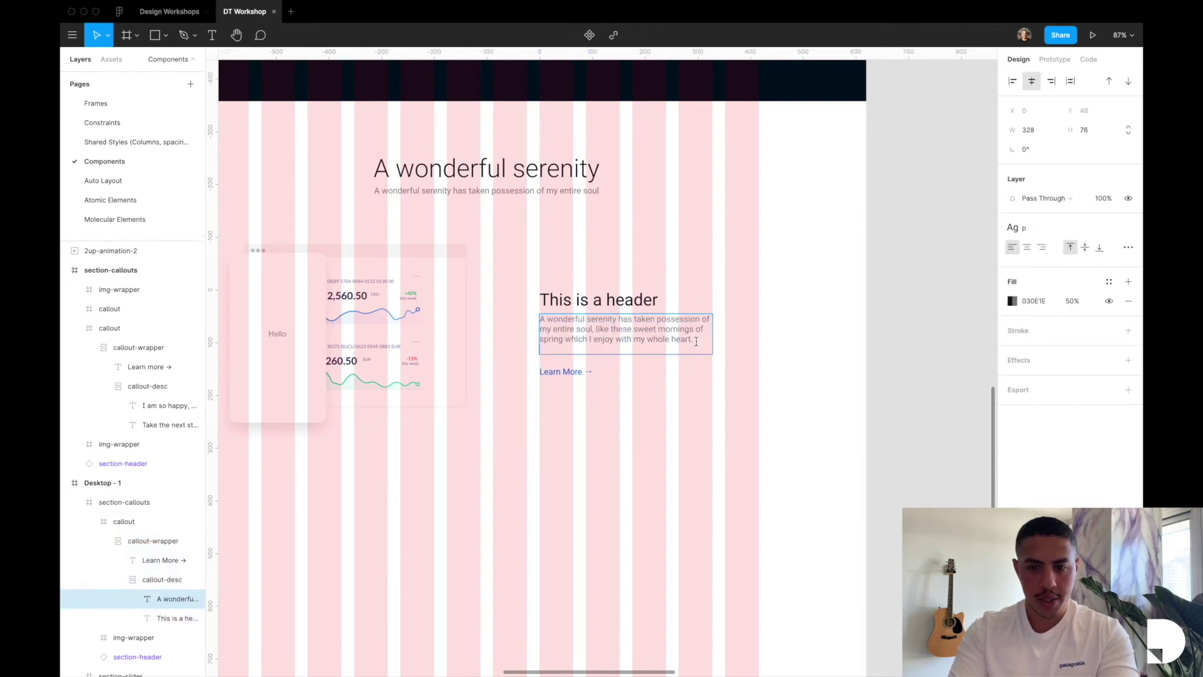
key(BackSpace)
key(BackSpace)
key(Escape)
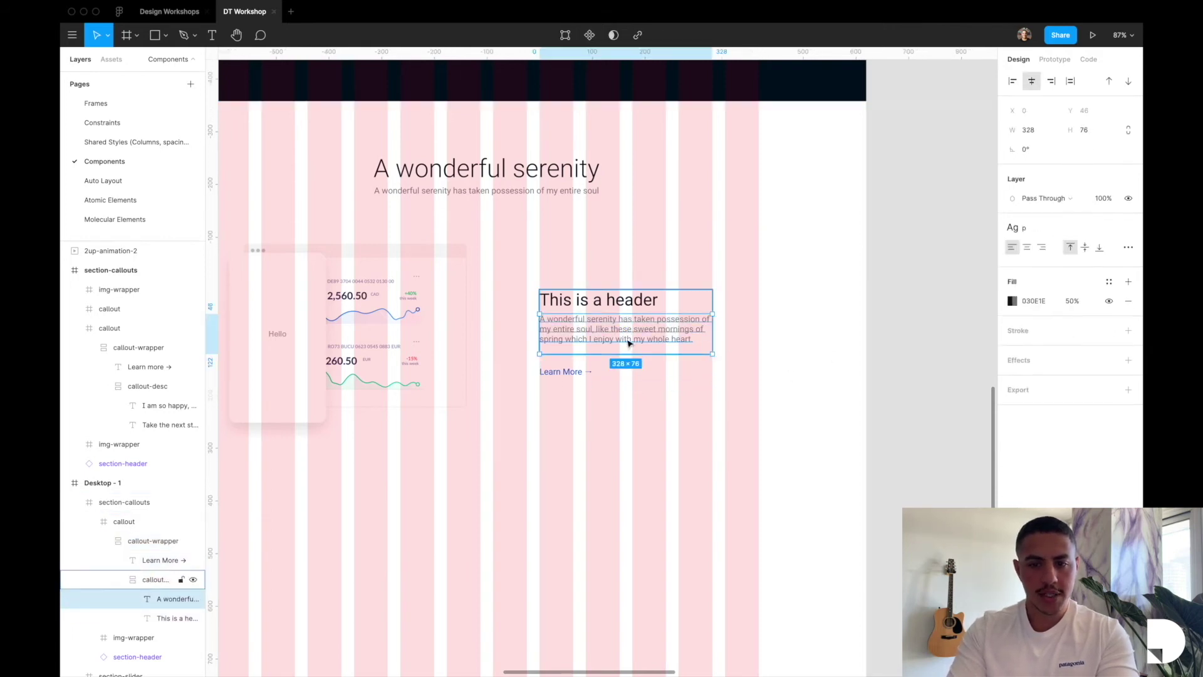
click(600, 346)
double_click(600, 346)
key(Return)
key(Escape)
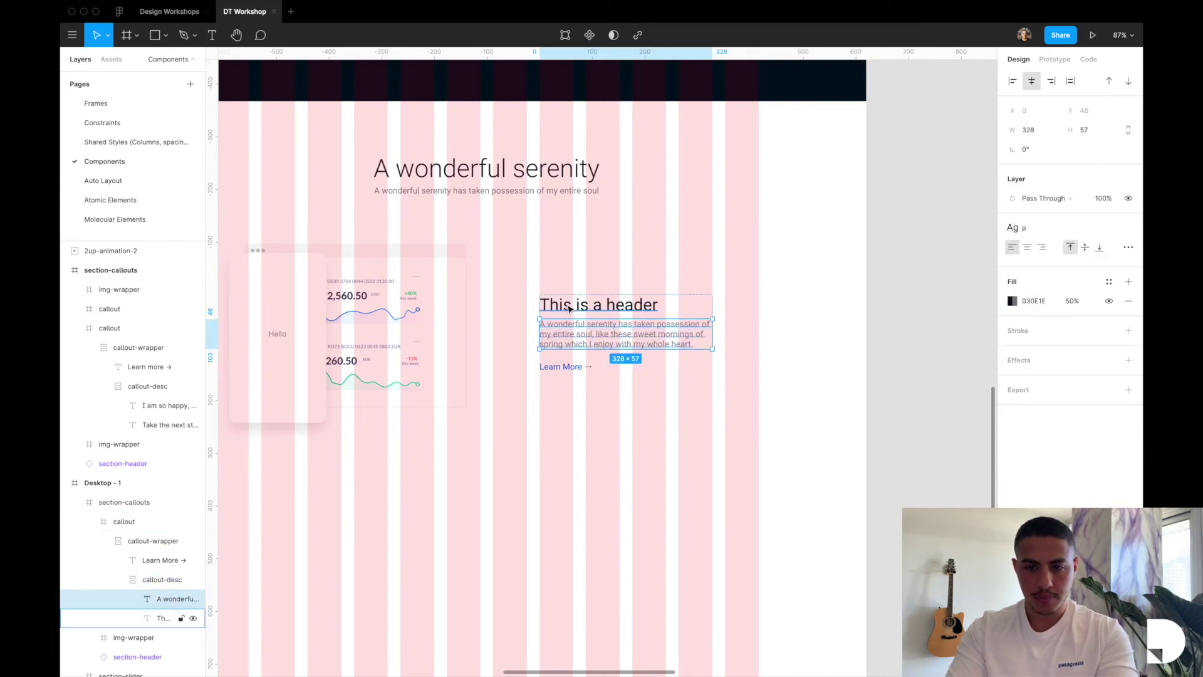
Hide the layout grids and select the callout frame to check its text block
key(Tab)
click(593, 359)
double_click(594, 359)
double_click(595, 360)
click(1087, 261)
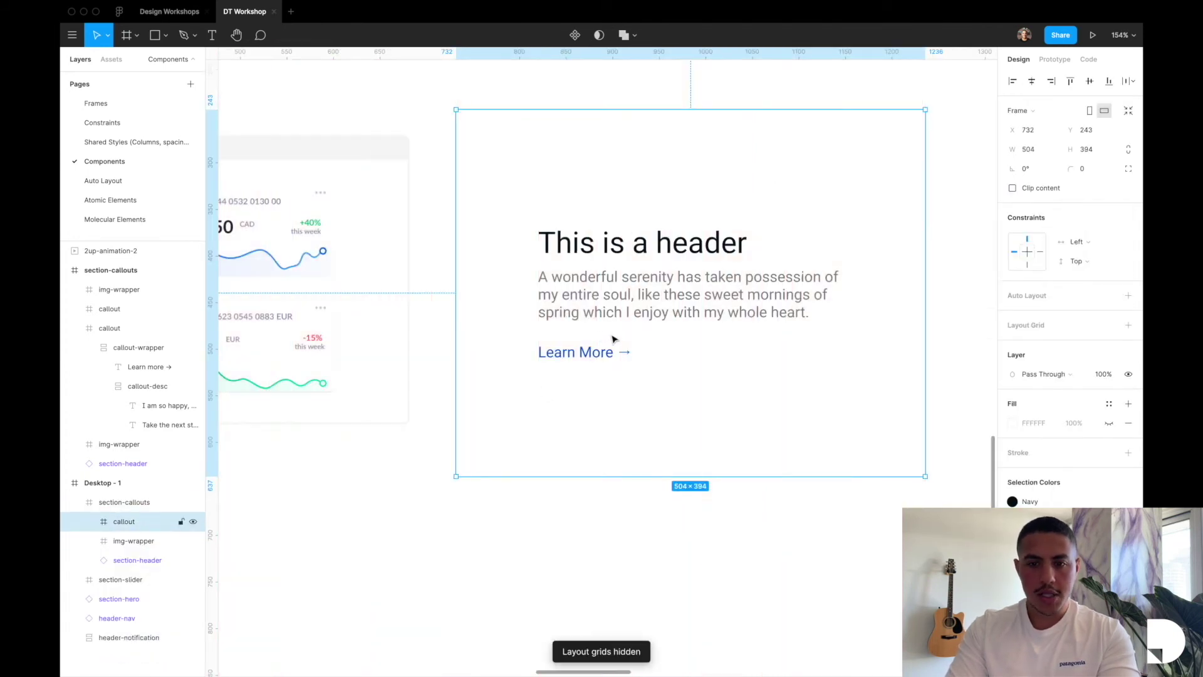
super+click(589, 362)
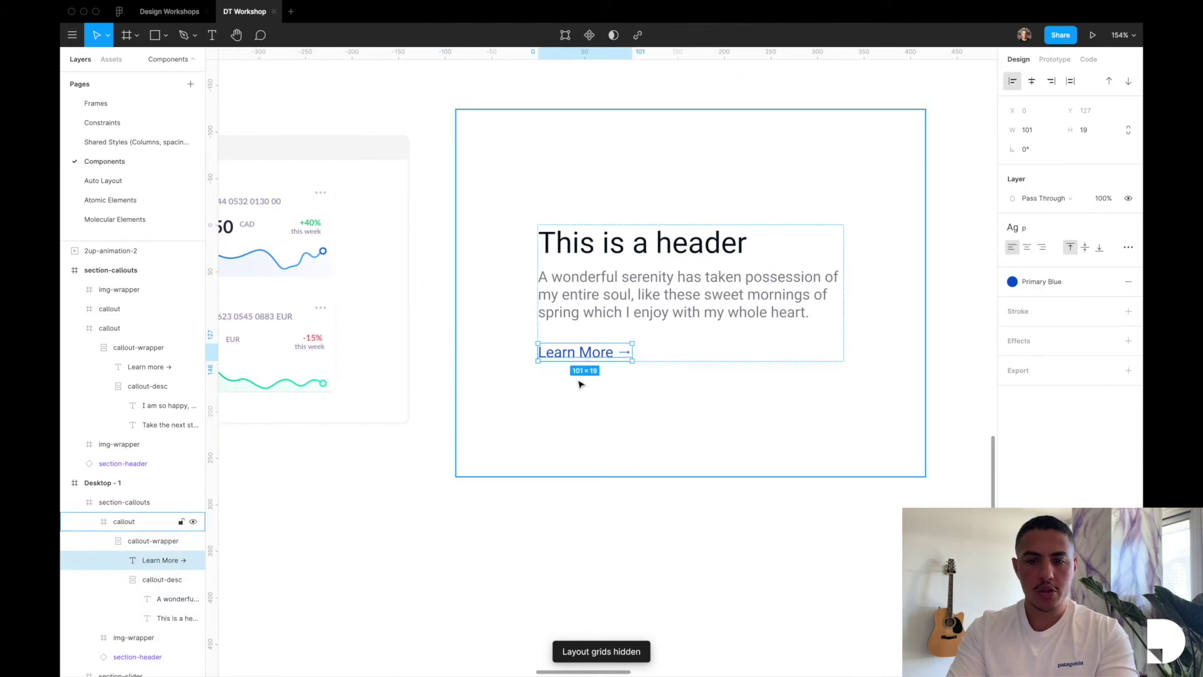
click(625, 419)
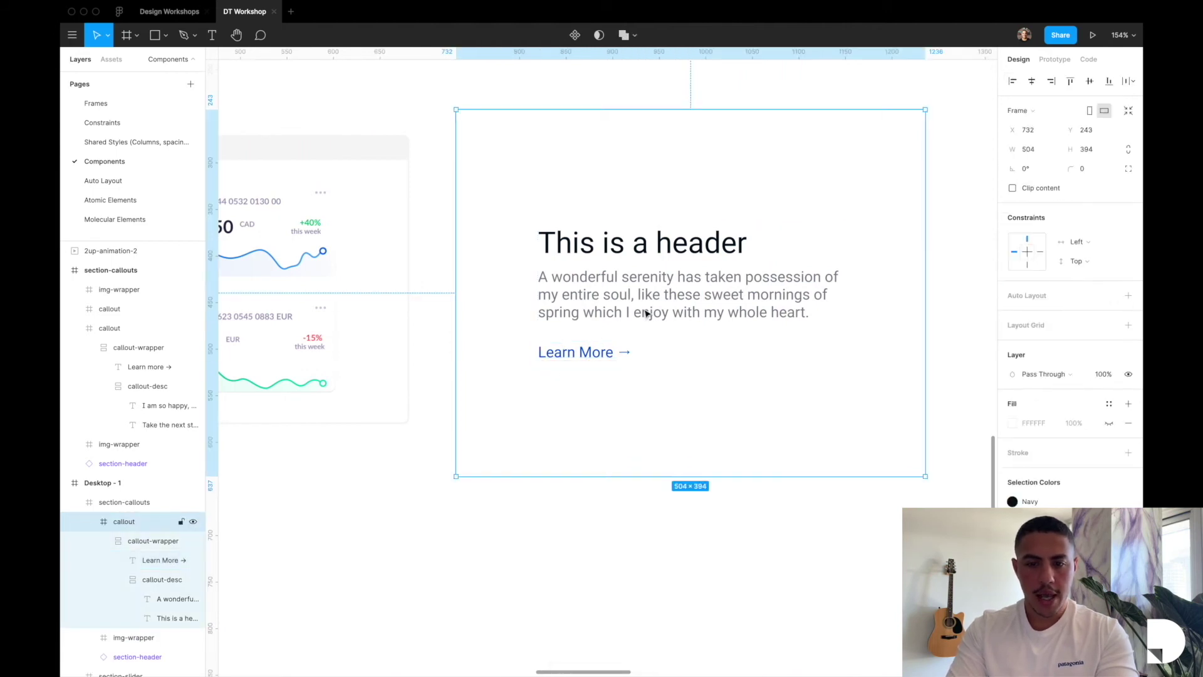
Cut the "Learn More →" text from callout-wrapper and open the Atomic Elements page
super+click(574, 356)
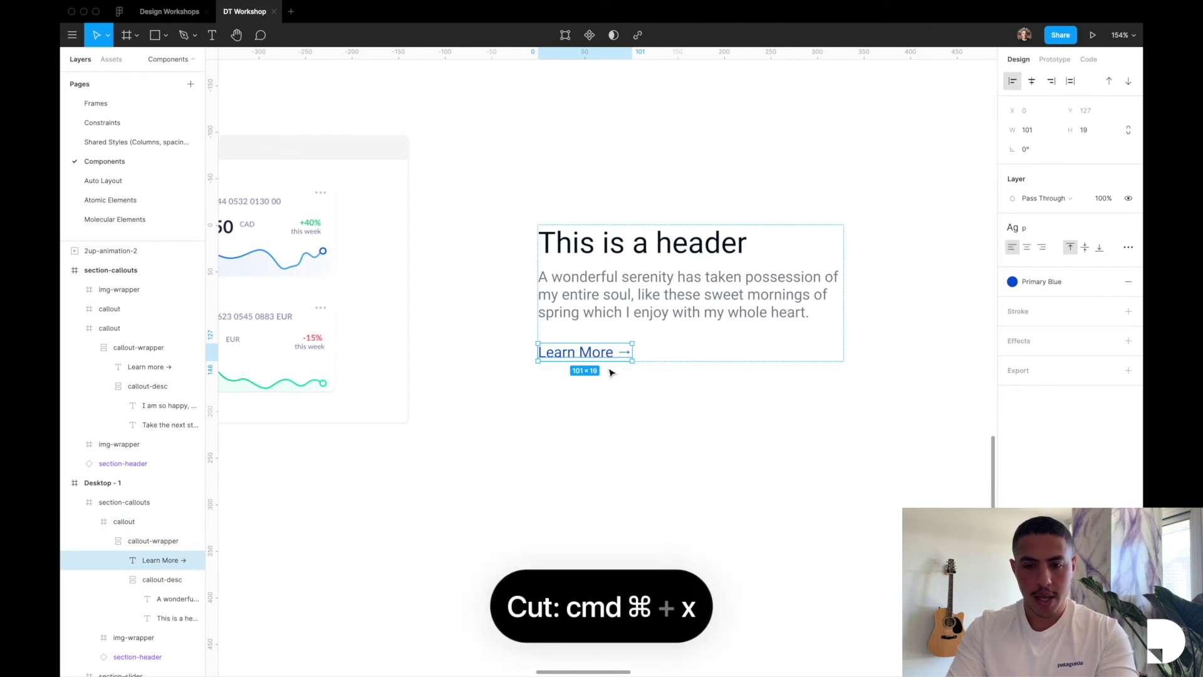
key(super+x)
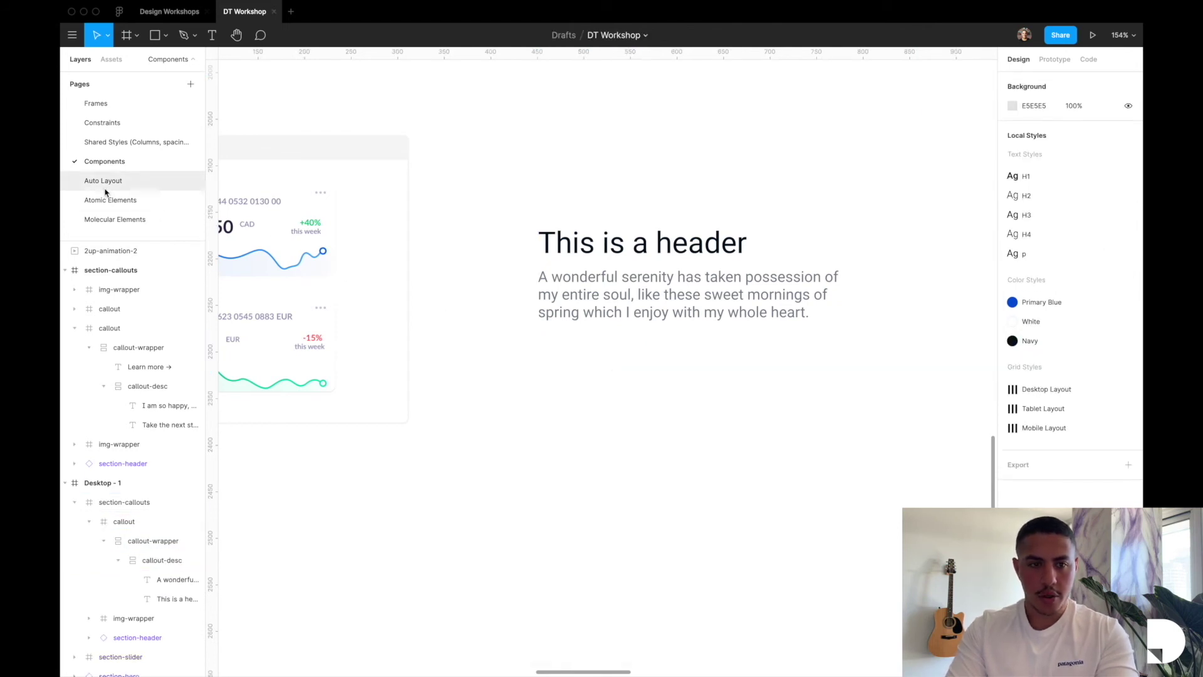
click(119, 200)
scroll(469, 306, down, 5)
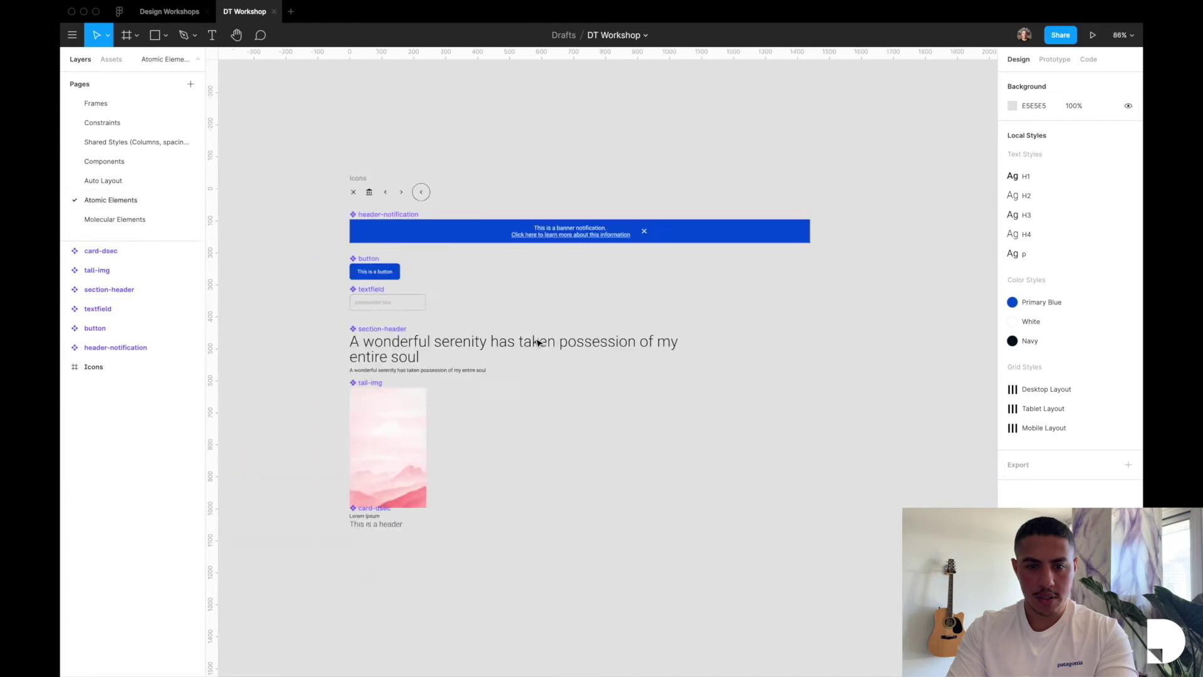
Paste the "Learn More →" text onto the Atomic Elements canvas and place it 40 px beside the blue button, level with its label
scroll(459, 294, up, 5)
click(501, 276)
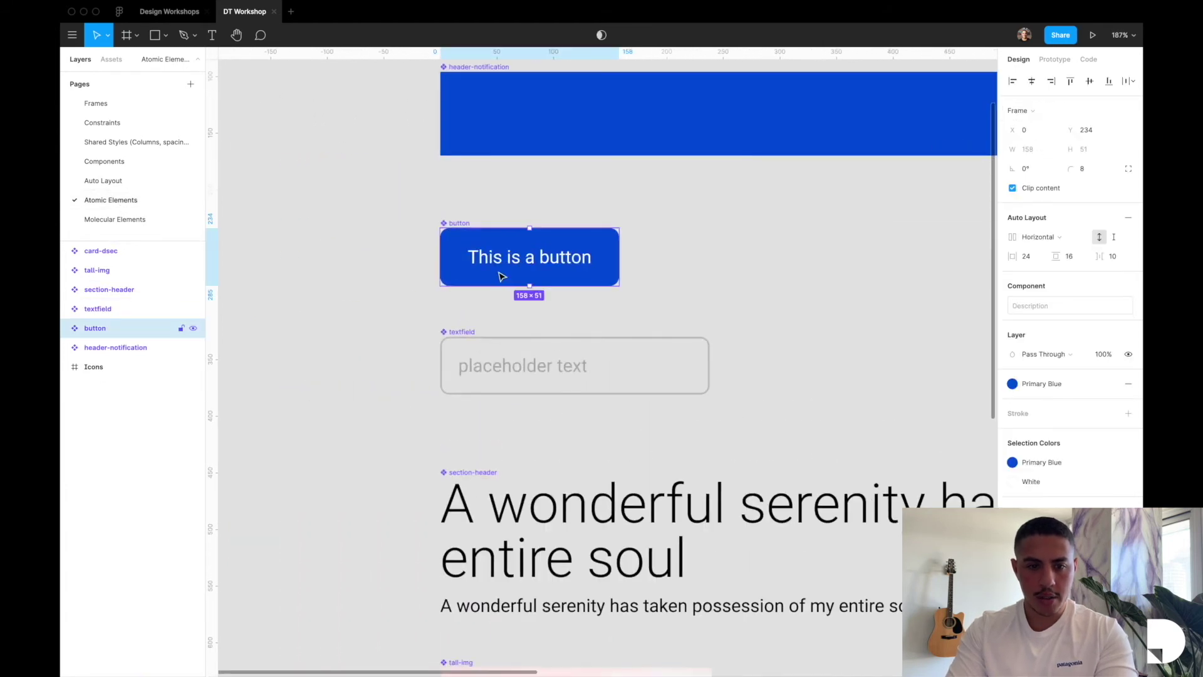
key(super+v)
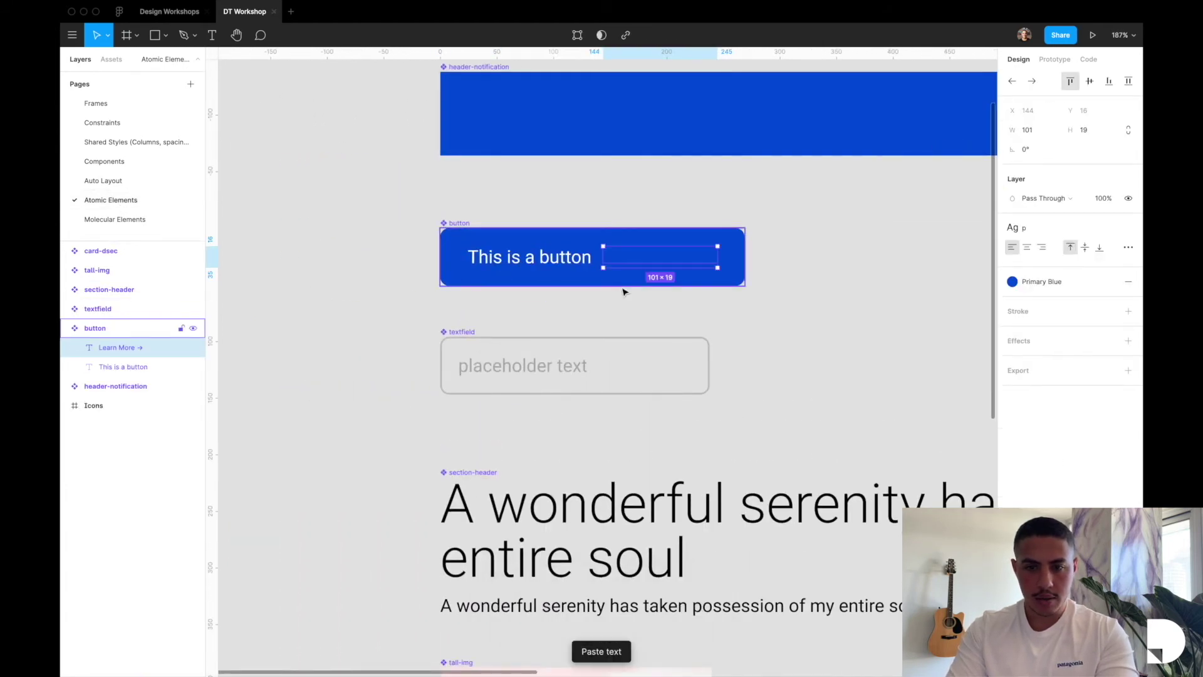
key(Delete)
key(super+v)
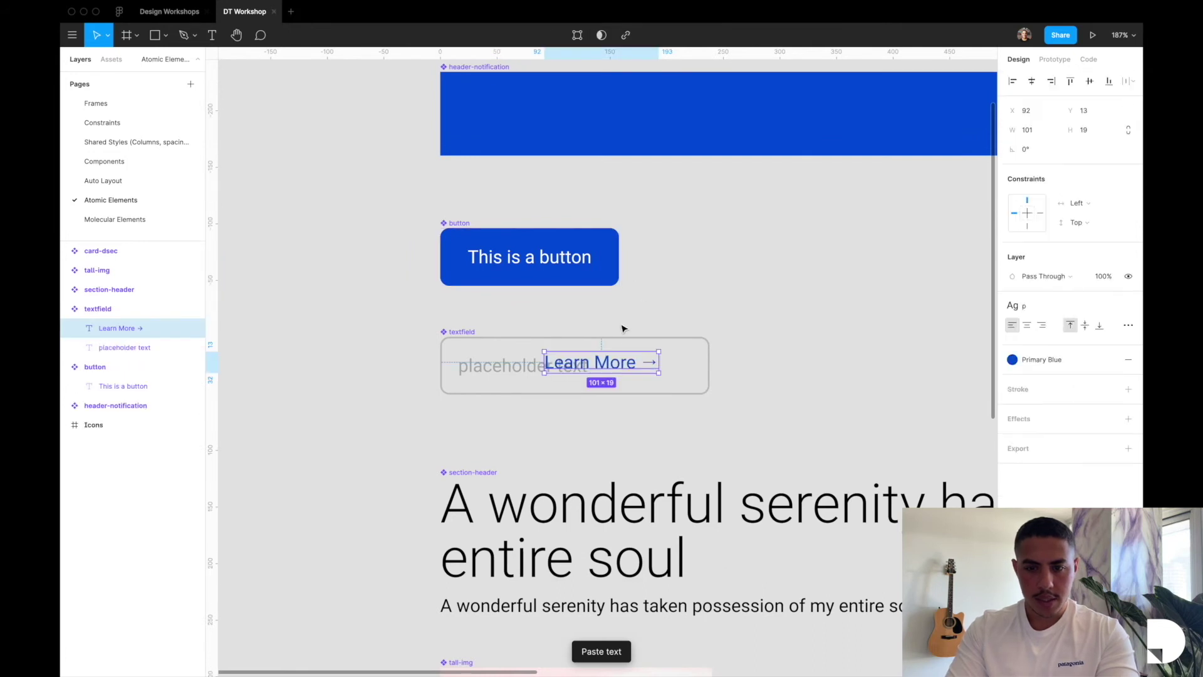
drag(597, 363, 723, 259)
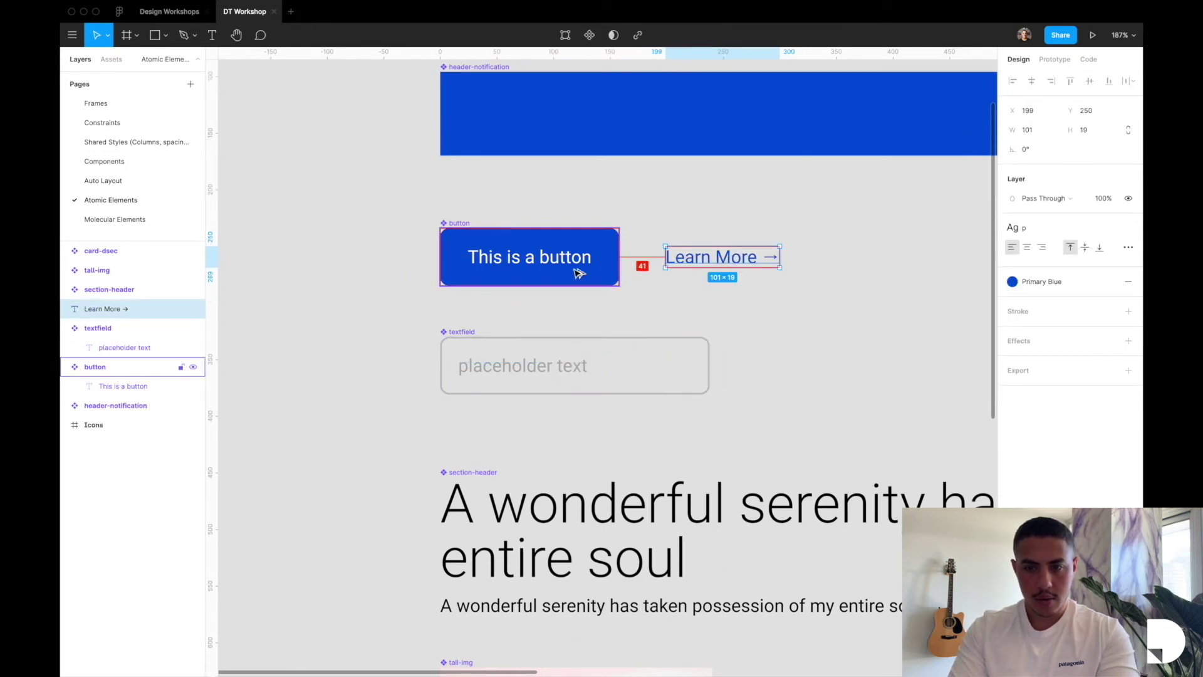
key(Left)
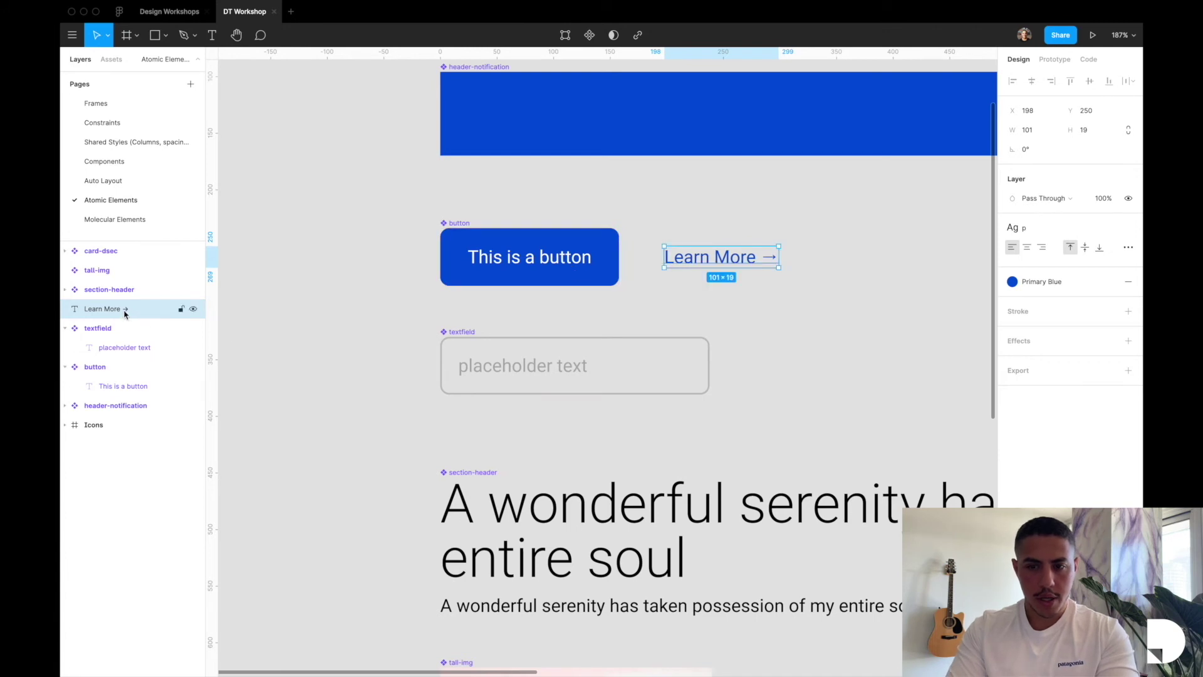
Wrap the "Learn More →" text in a frame and name the frame Button/tertiary
key(alt+super+g)
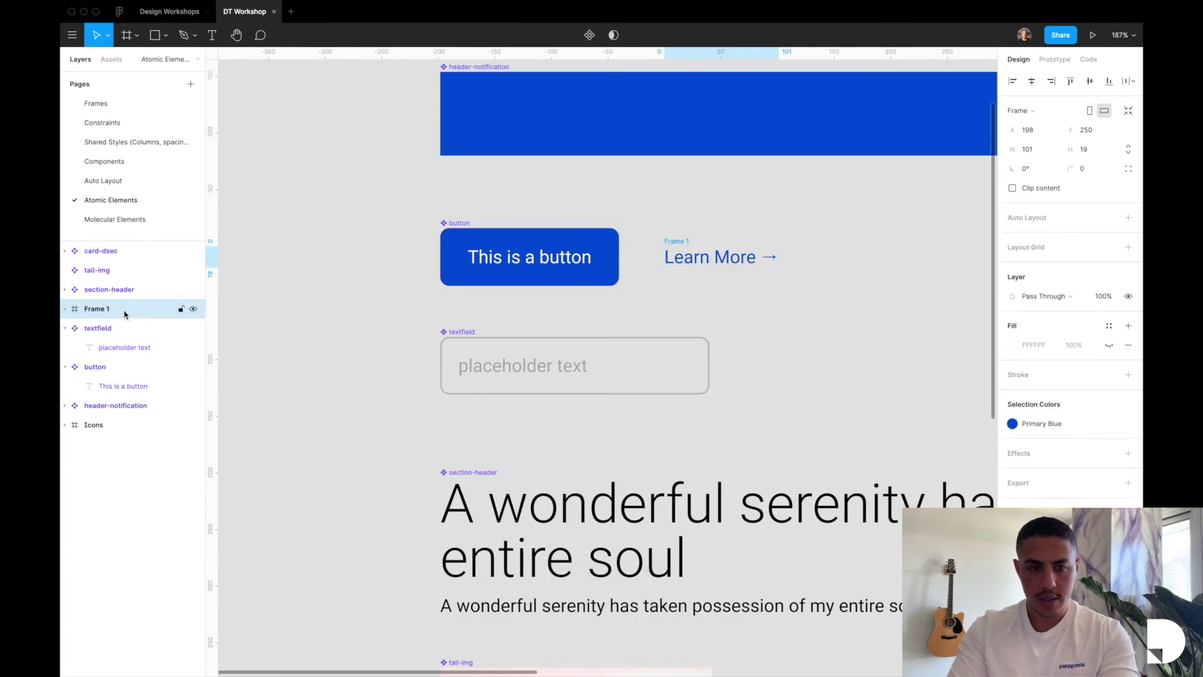
double_click(100, 308)
key(BackSpace)
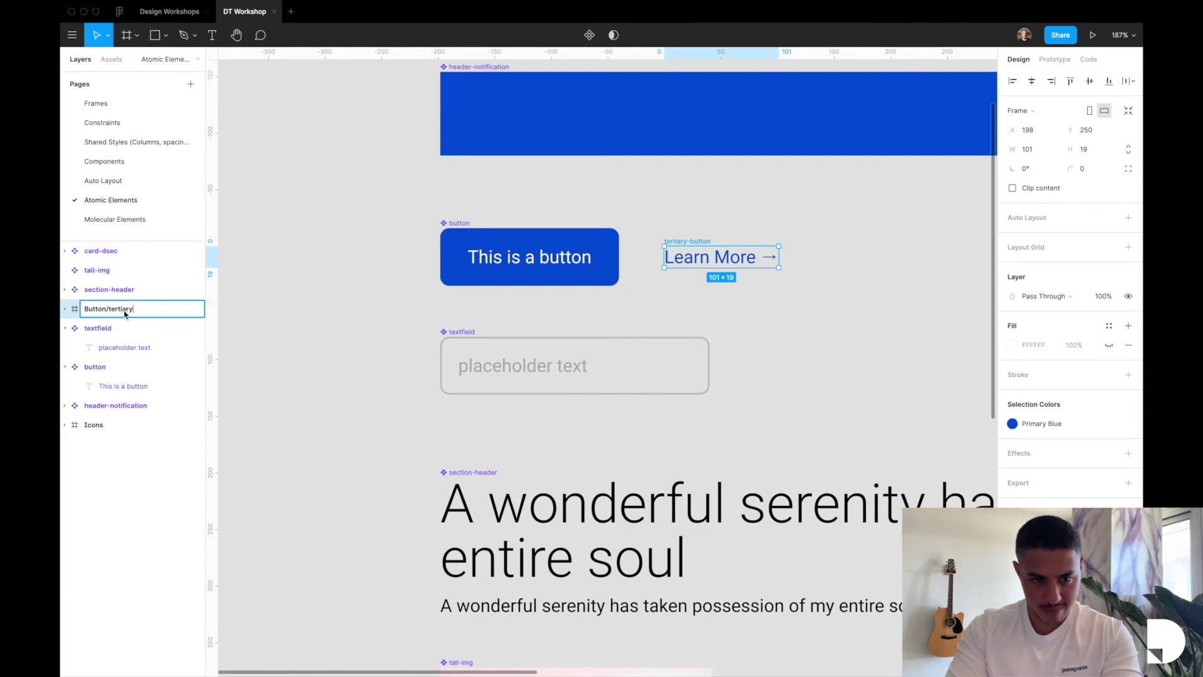
key(Return)
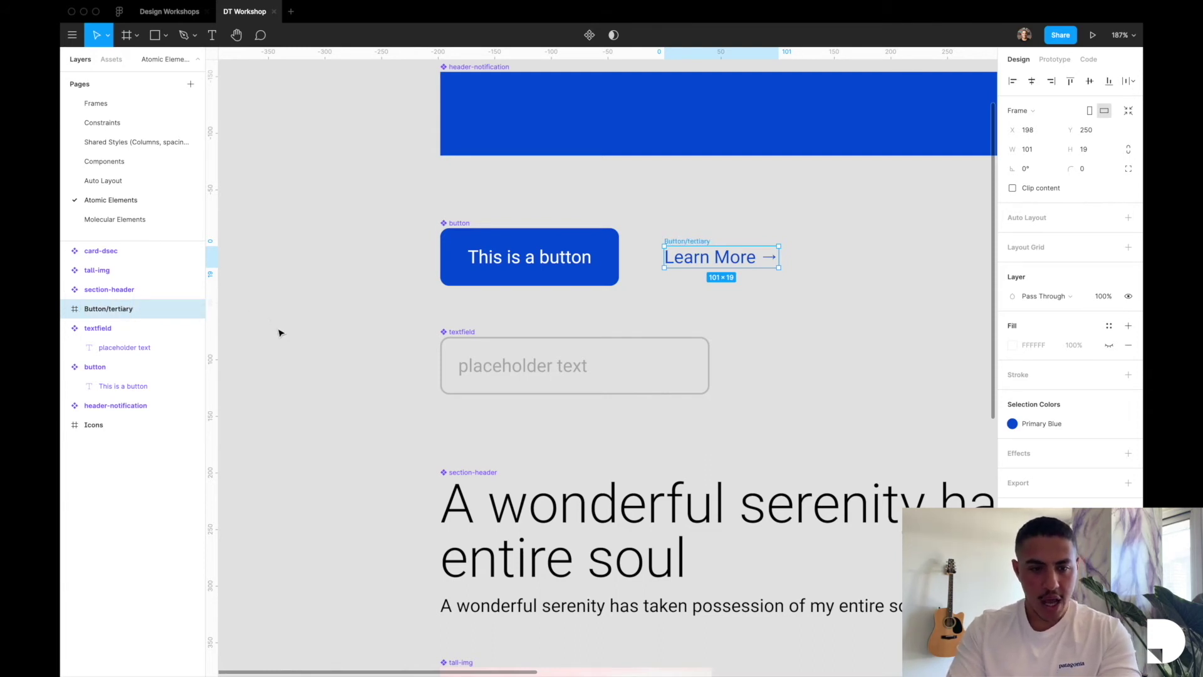
Rename the blue button component as Button/Primary
click(119, 368)
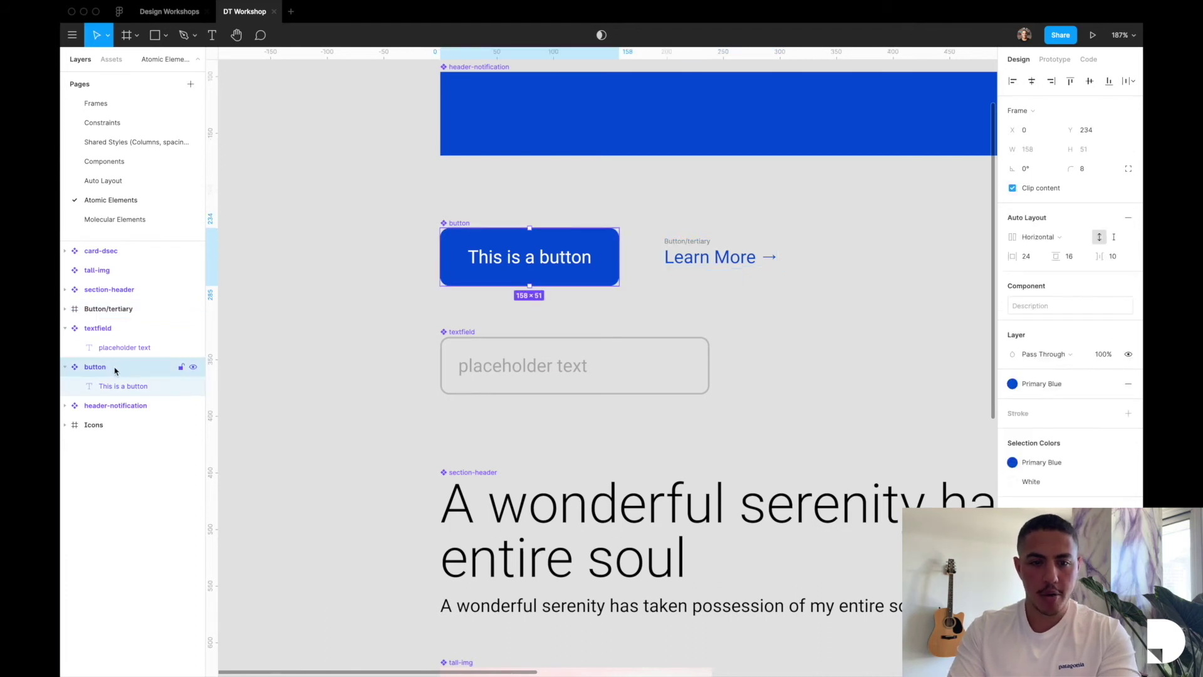
double_click(119, 370)
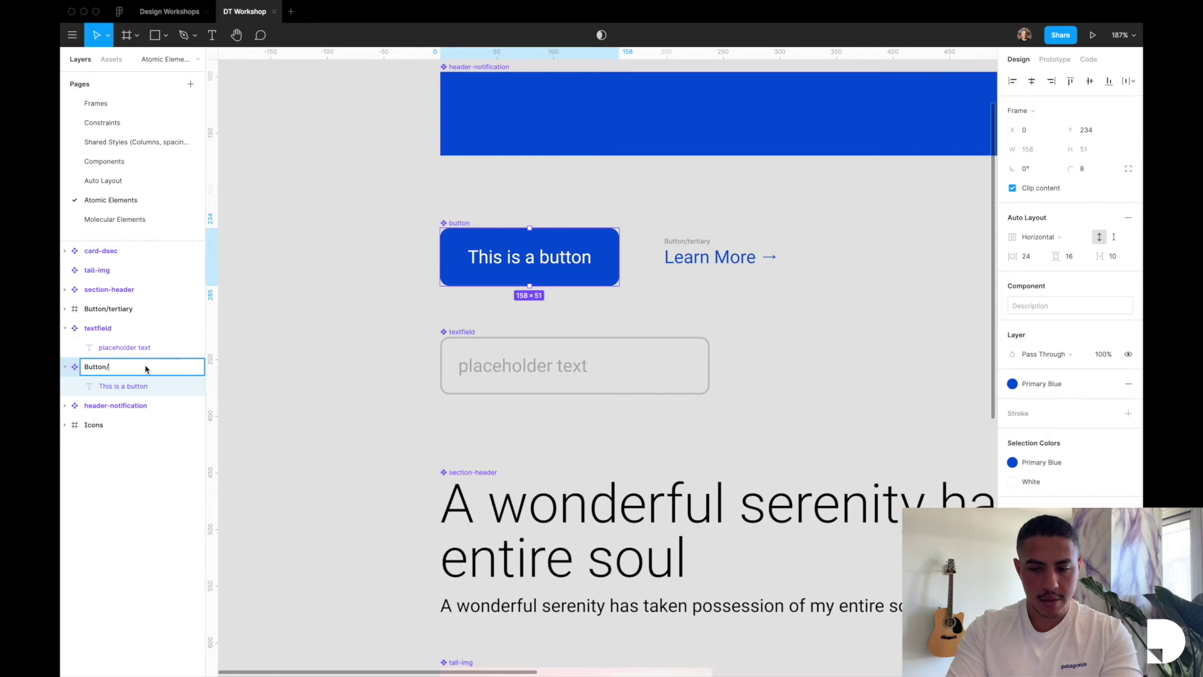
text(Button/Primary)
key(Return)
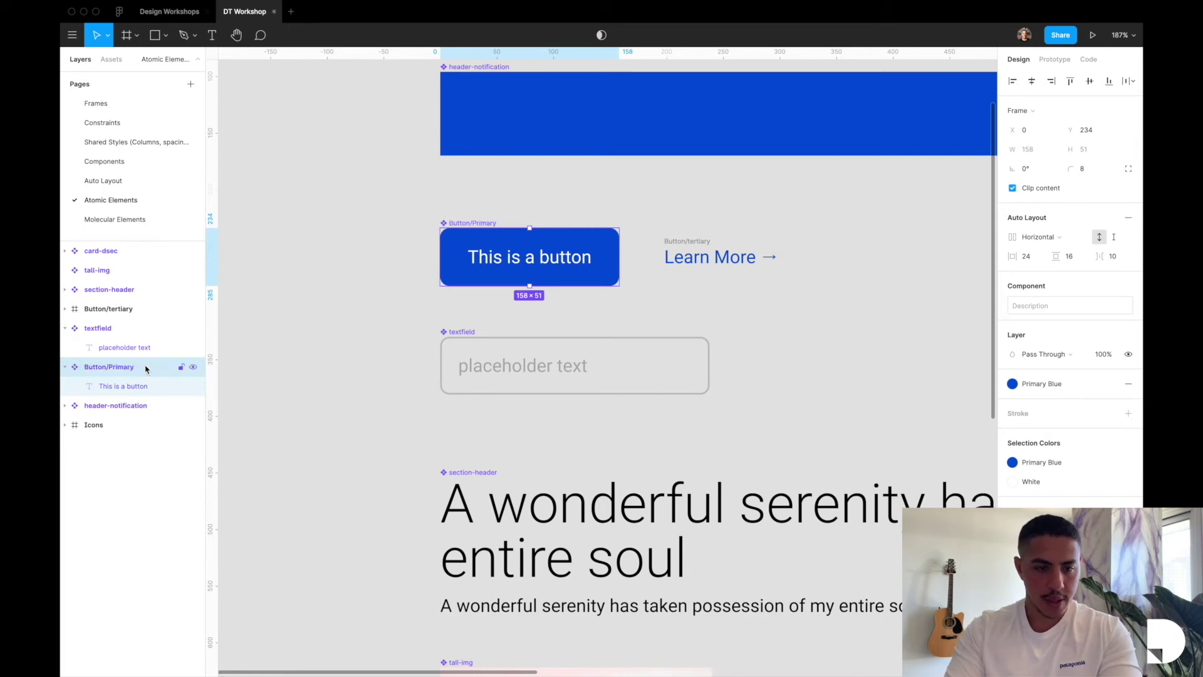
Turn the Button/tertiary frame into a component and check the Button group among the local components
click(112, 309)
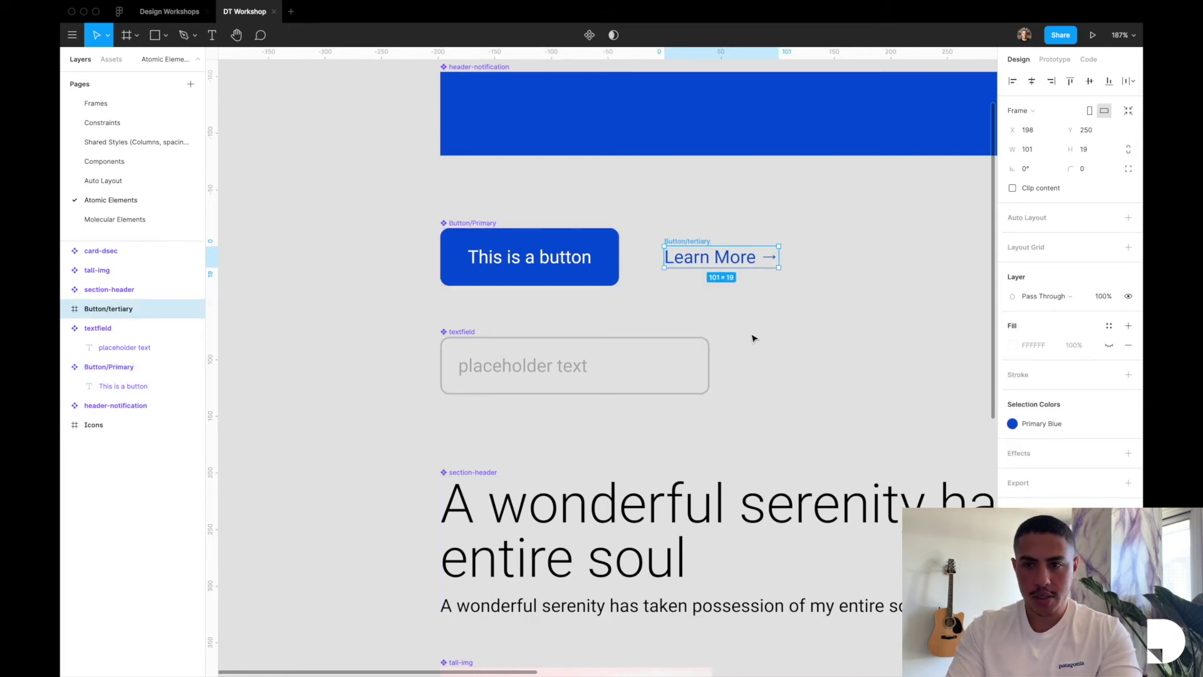
click(589, 34)
key(Escape)
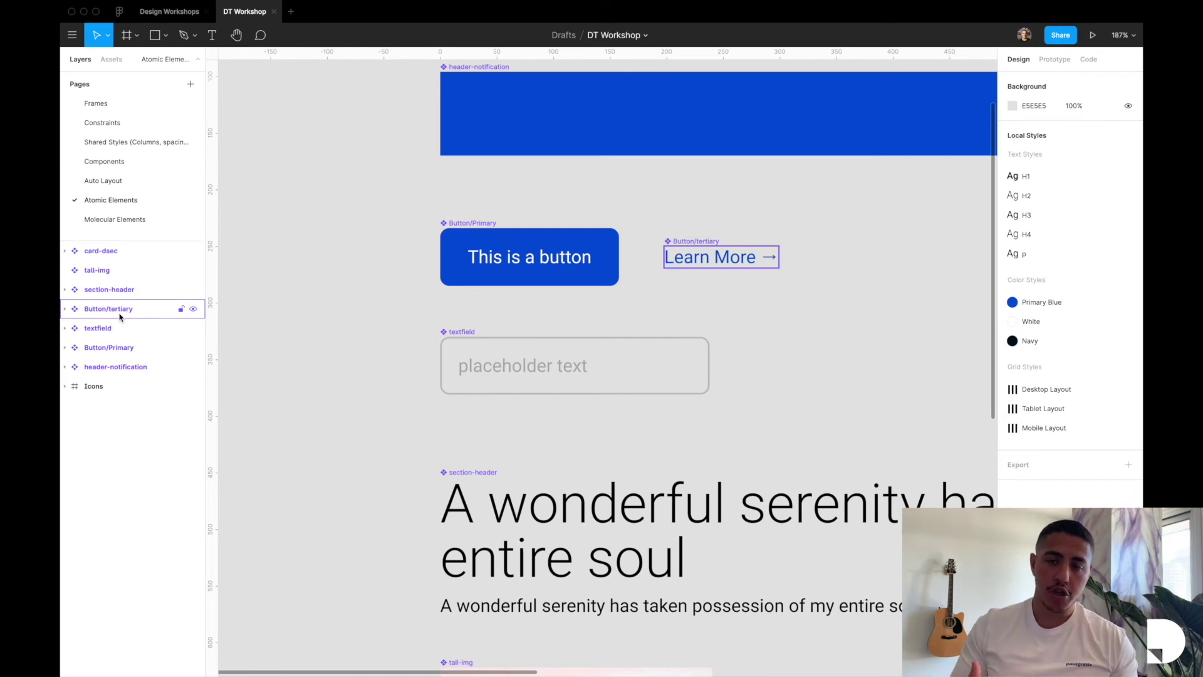
click(111, 60)
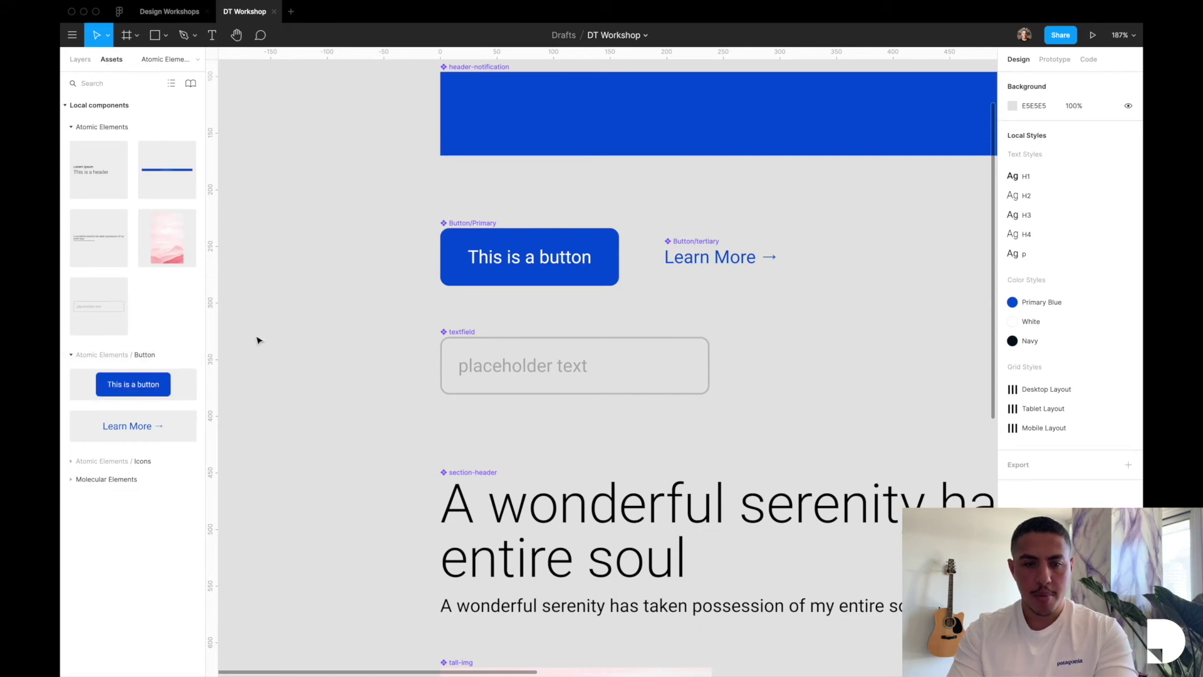
click(105, 359)
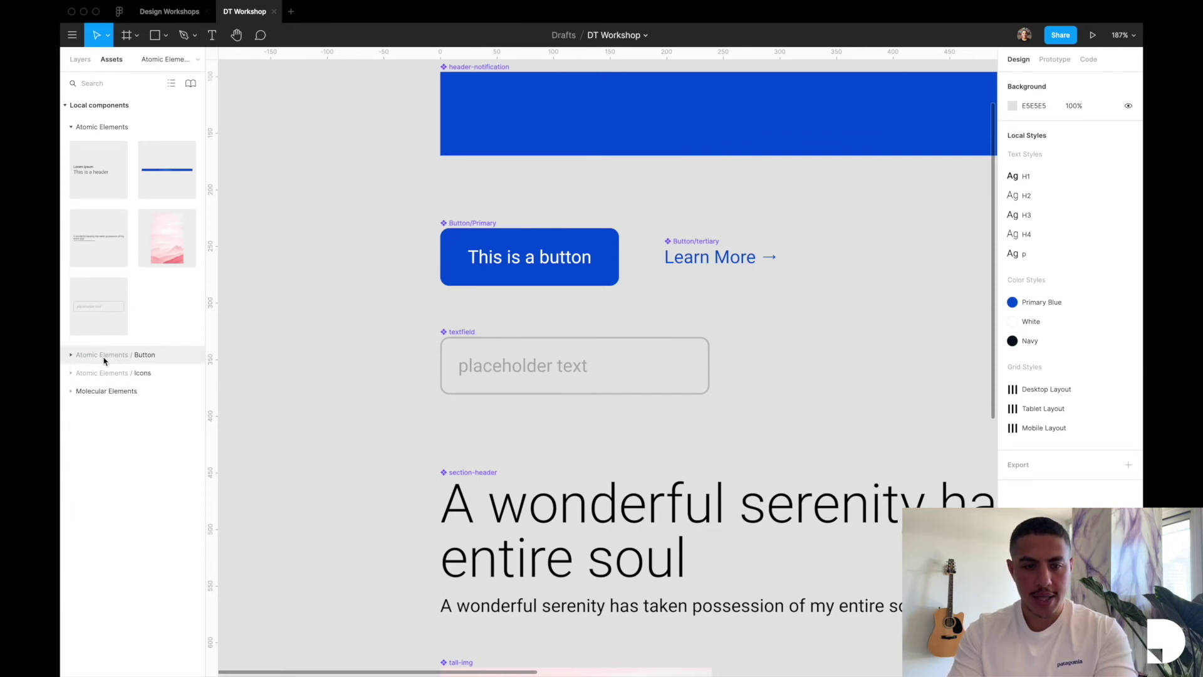
click(166, 356)
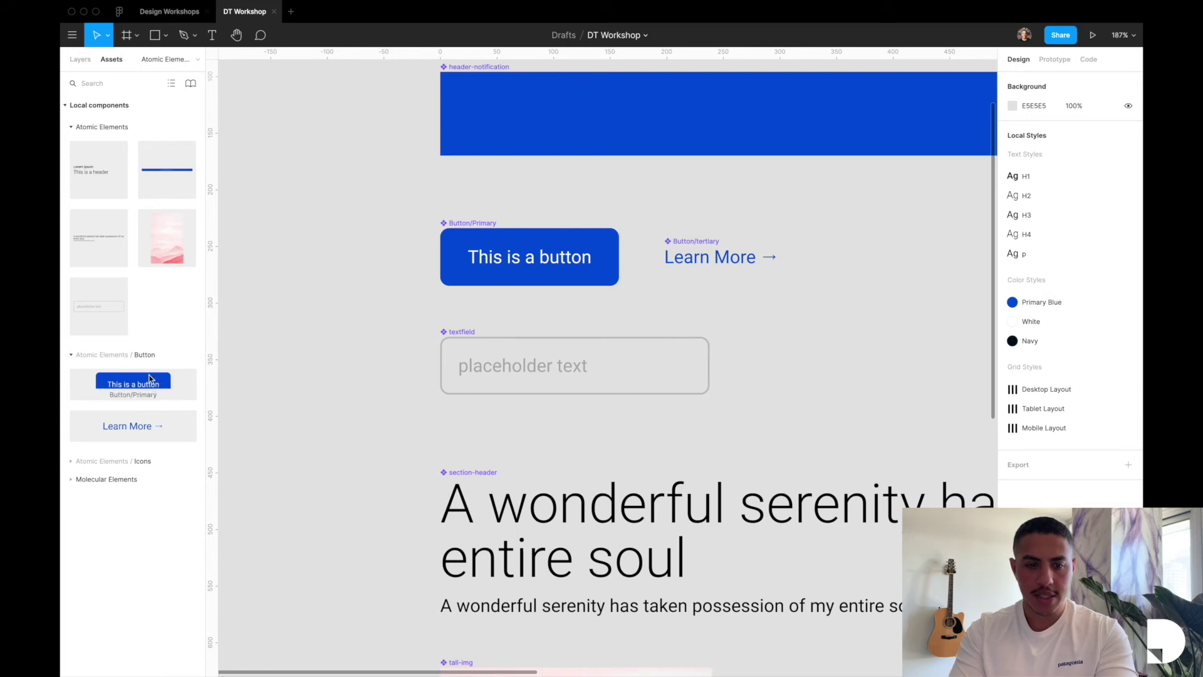
click(149, 354)
click(82, 61)
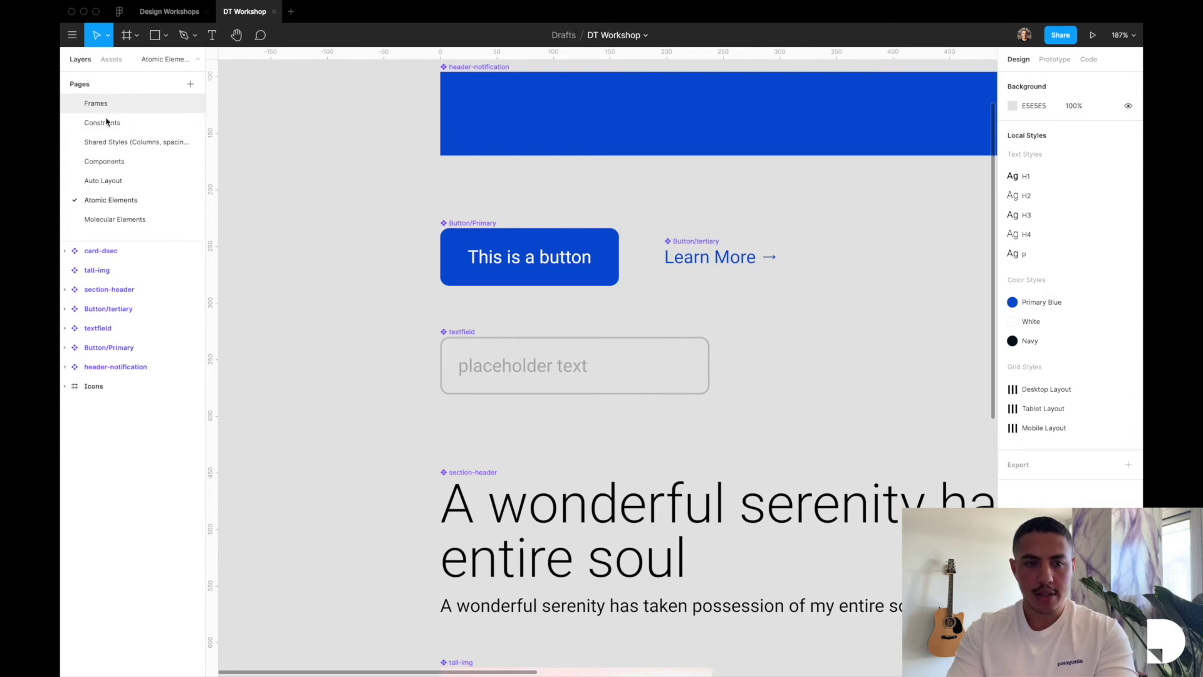
On the Components page, add a Button/tertiary instance below the callout paragraph and nest it in callout-wrapper after callout-desc
click(126, 161)
click(537, 294)
double_click(537, 294)
double_click(537, 295)
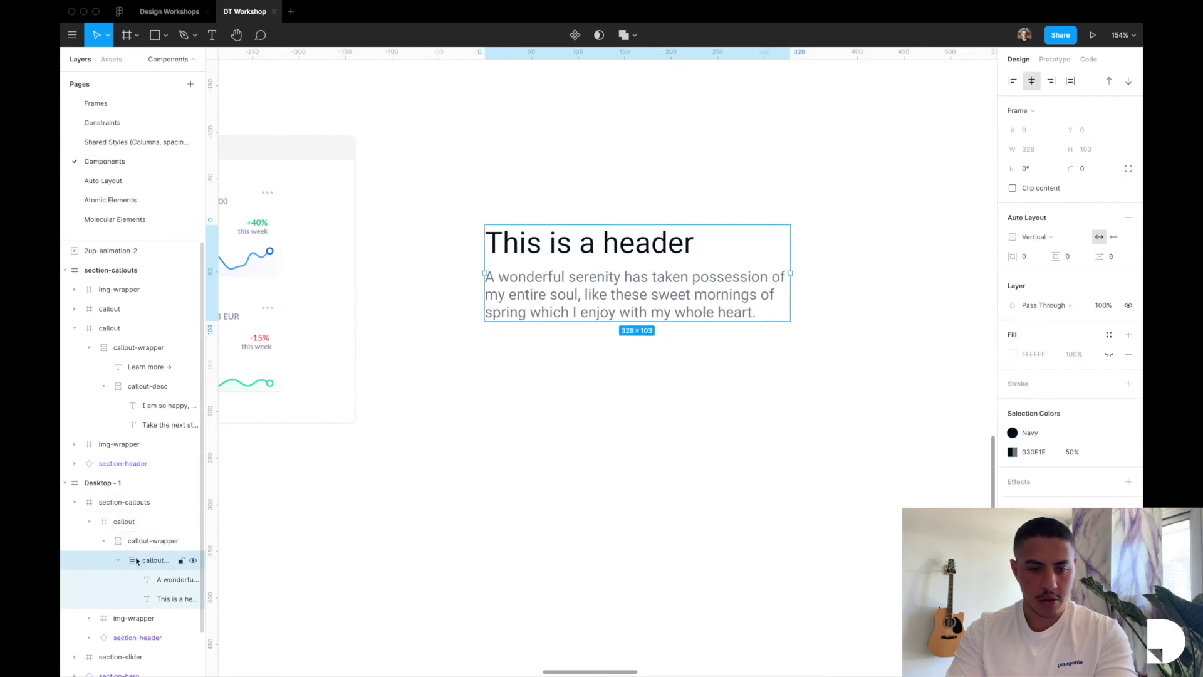
click(111, 60)
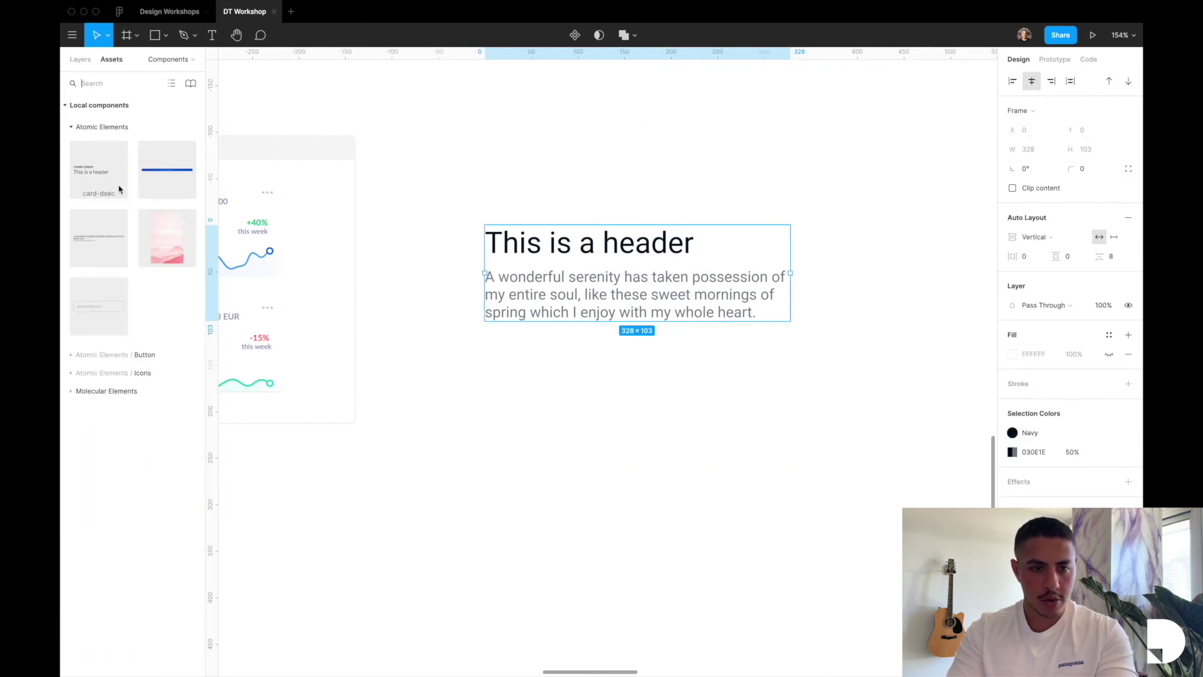
click(104, 355)
drag(133, 430, 532, 338)
click(79, 60)
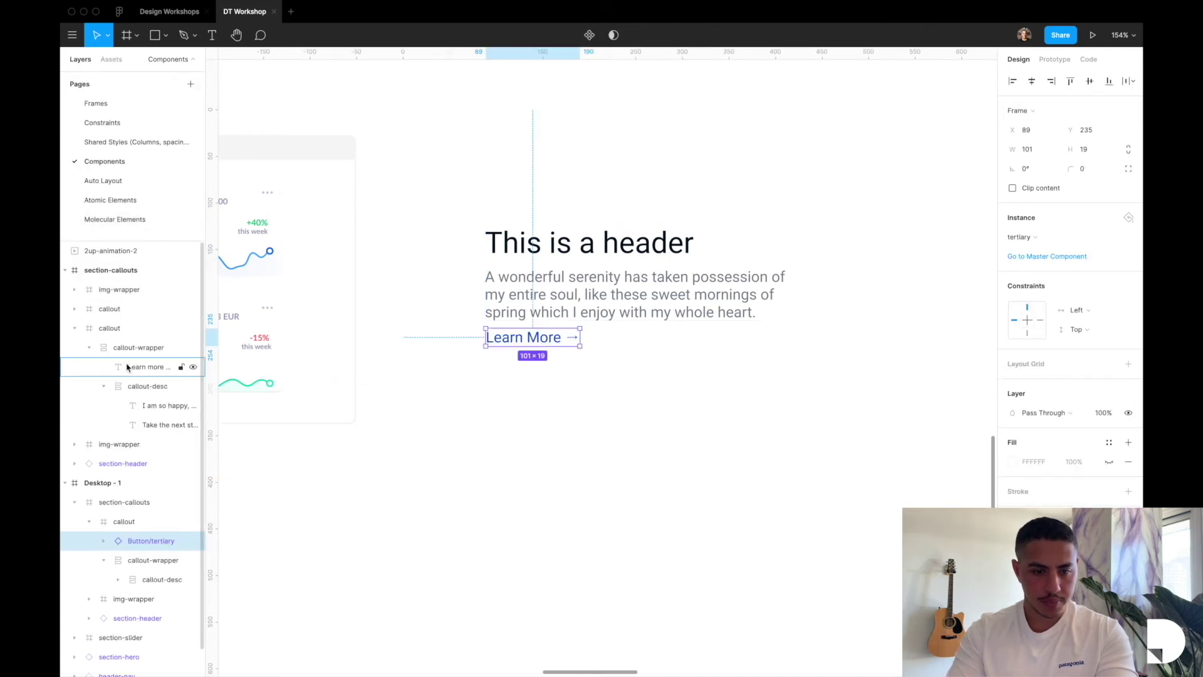
drag(141, 549, 153, 570)
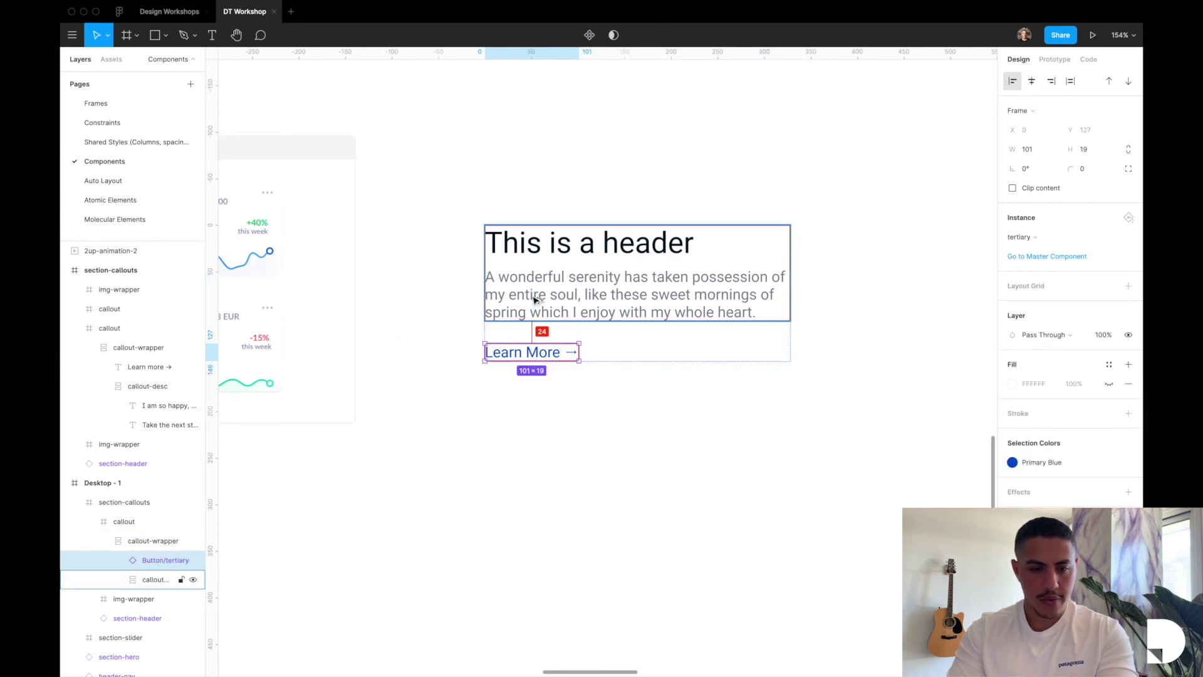
Cut the callout frame from section-callouts and paste it on the Molecular Elements page beside the tall-card component
click(110, 542)
click(89, 521)
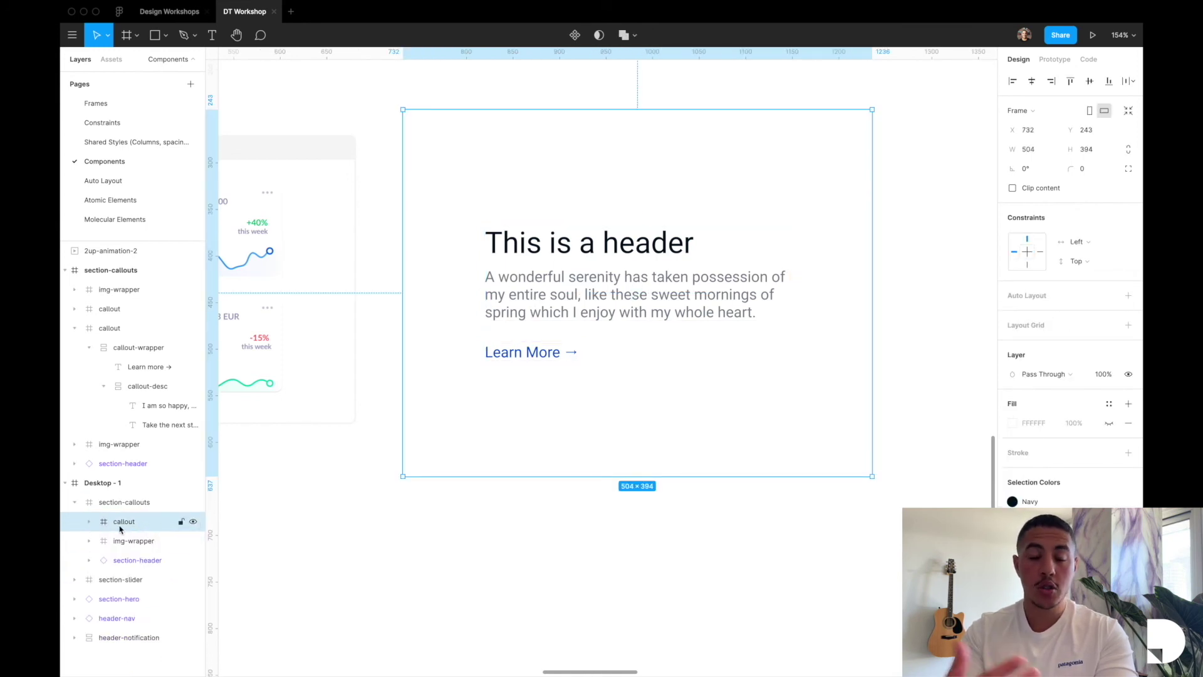
key(Delete)
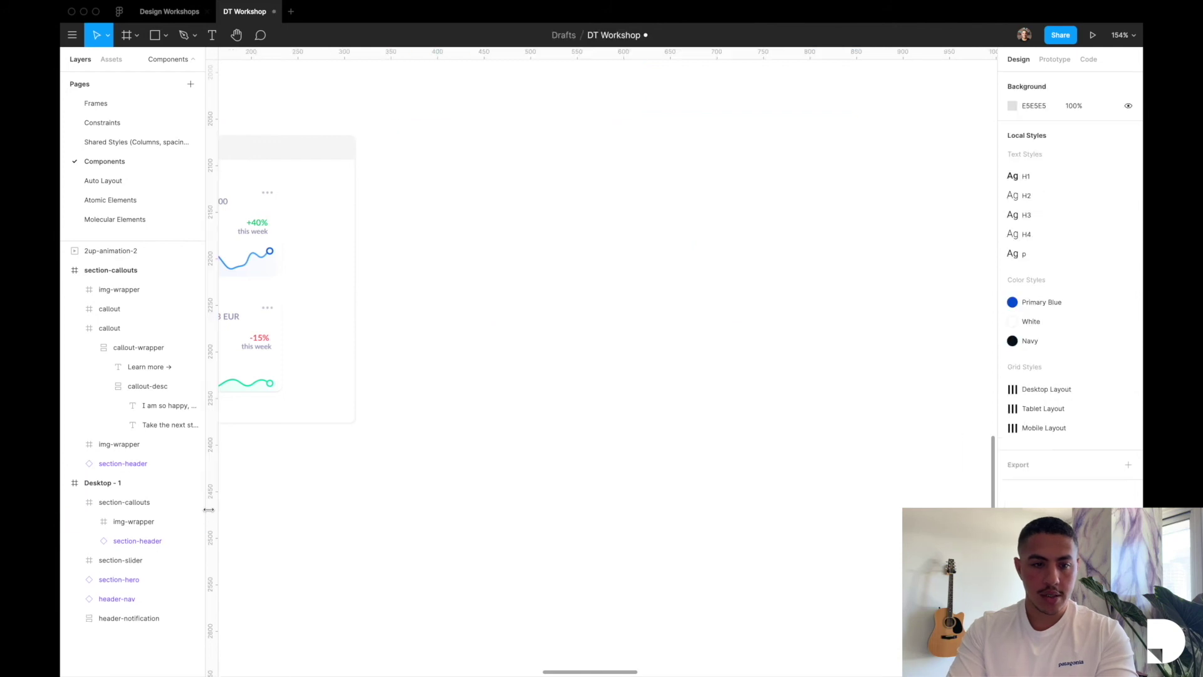
click(139, 219)
scroll(458, 293, down, 5)
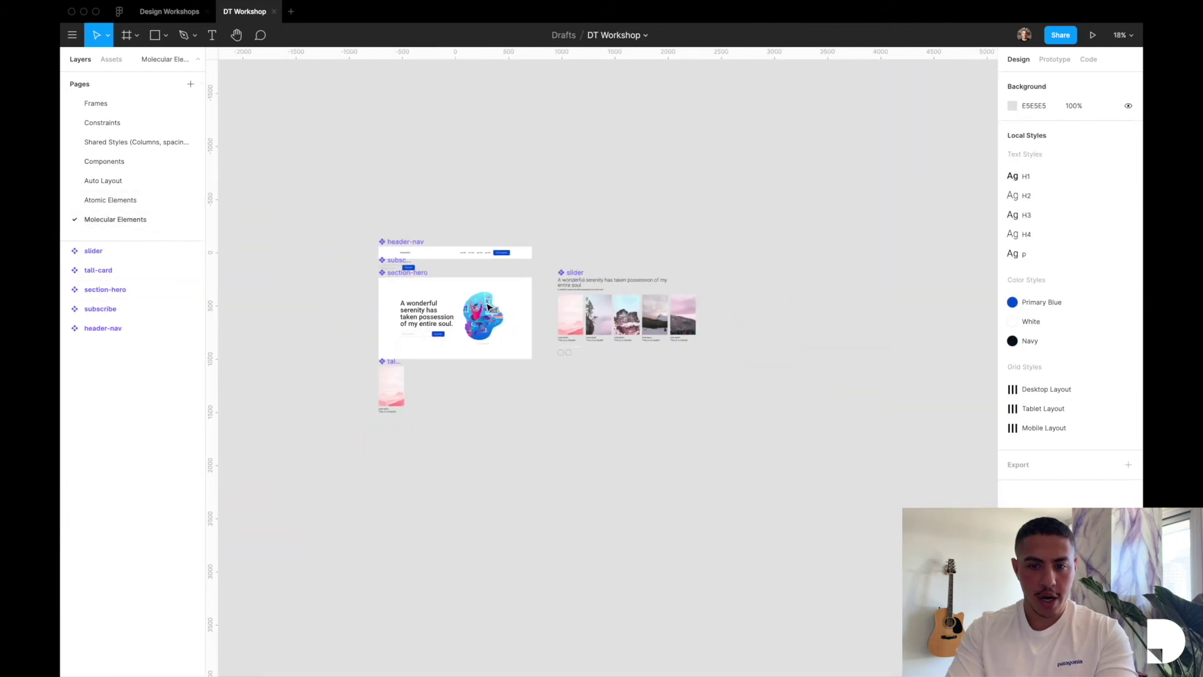
scroll(553, 418, up, 3)
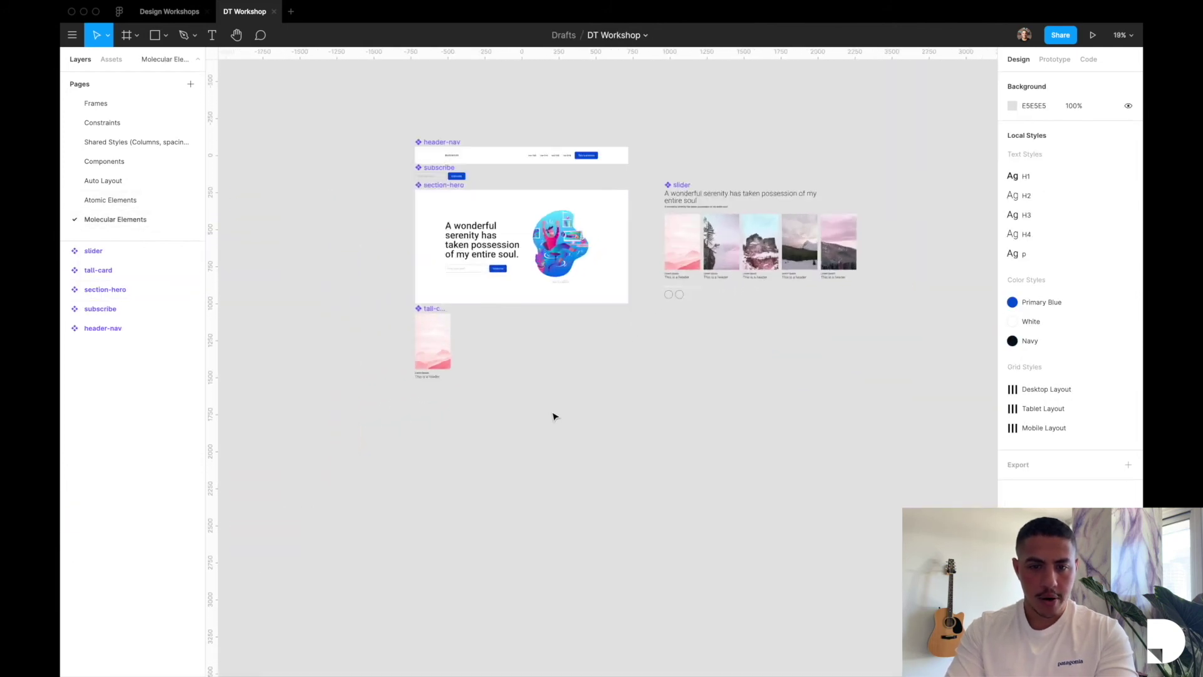
key(super+v)
scroll(494, 334, up, 5)
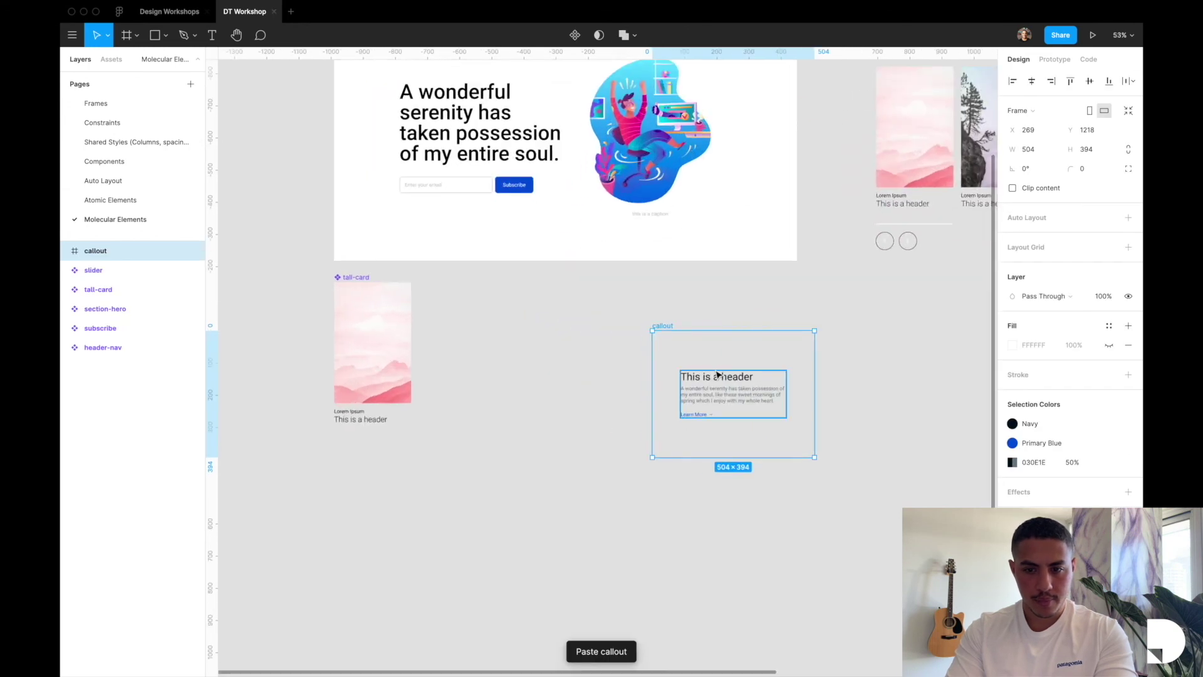
drag(717, 351, 493, 307)
Fill the callout frame with the White colour style and turn it into a component
click(1108, 346)
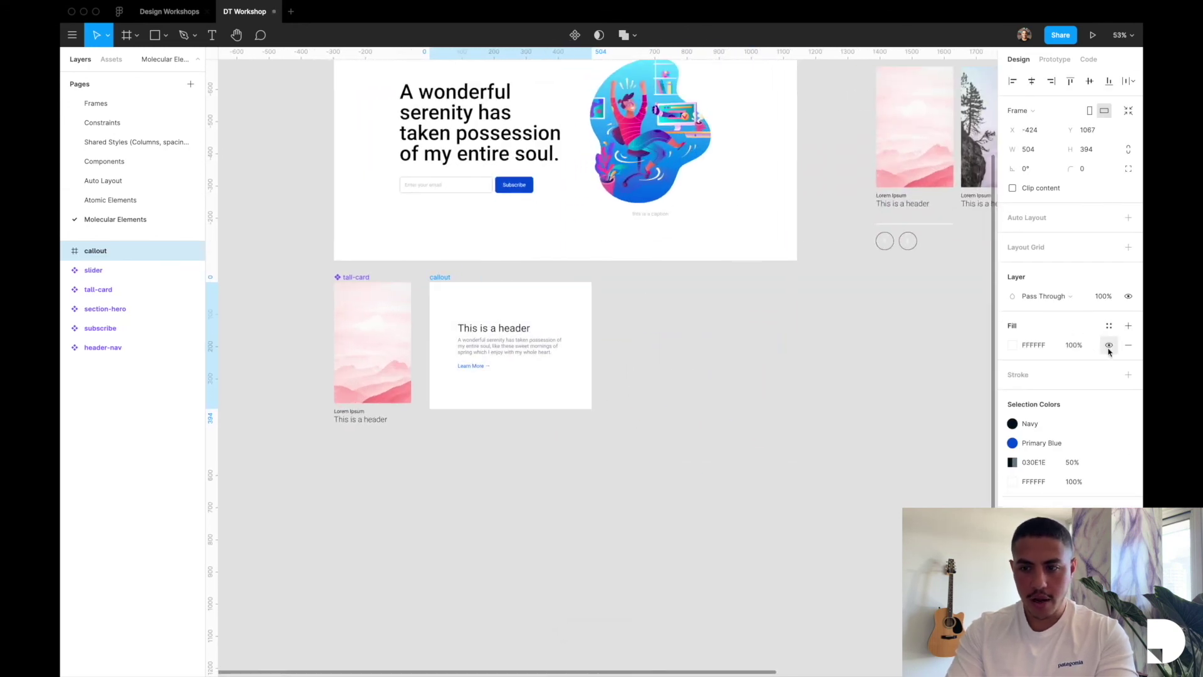
click(1108, 326)
click(1062, 362)
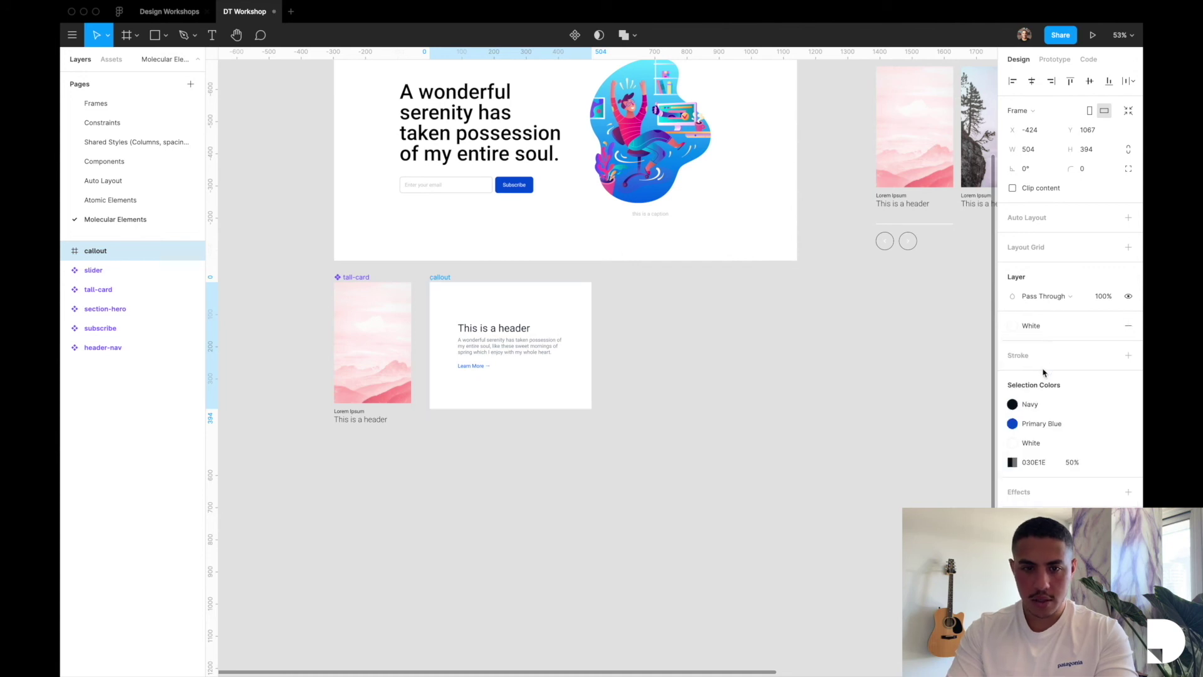
click(574, 35)
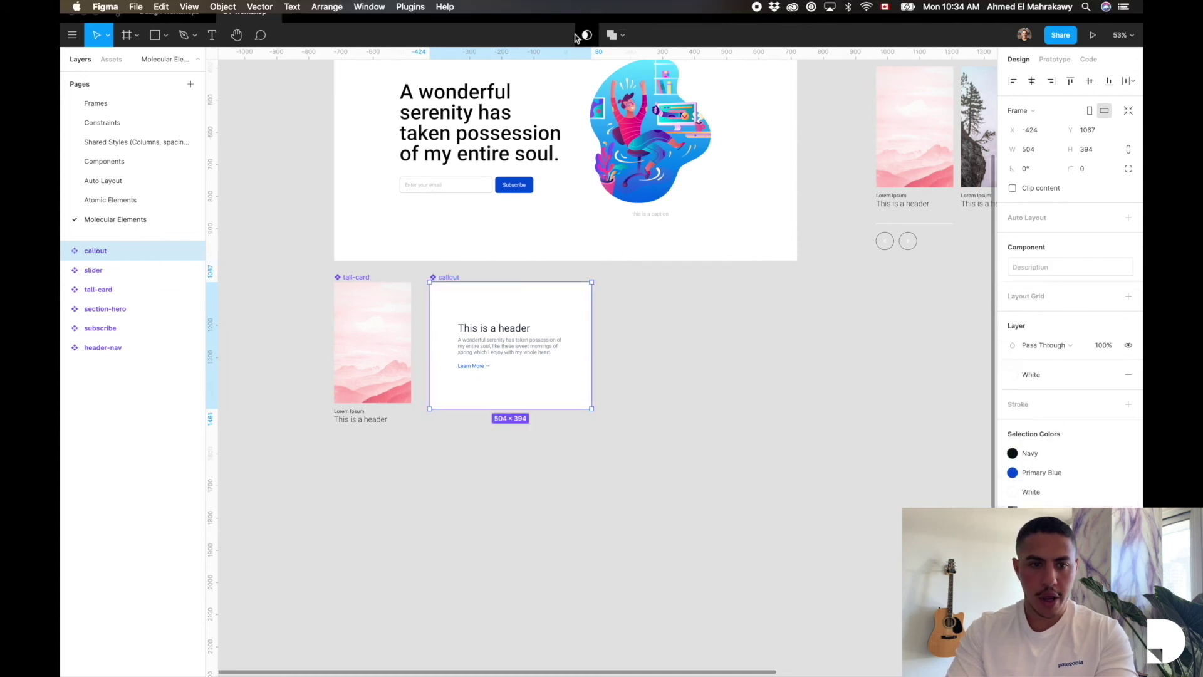
Place a callout component instance beside img-wrapper in section-callouts on the Components page, at X 732 and Y 243, and show the layout grids
click(111, 59)
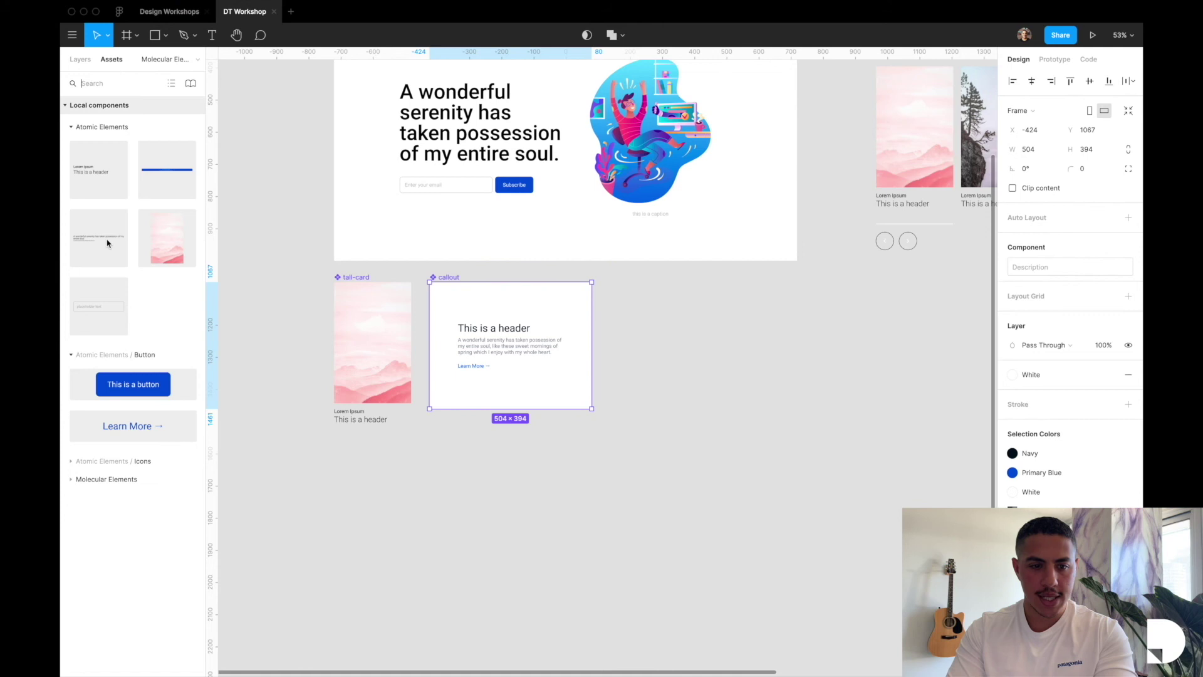
click(105, 475)
scroll(103, 479, down, 2)
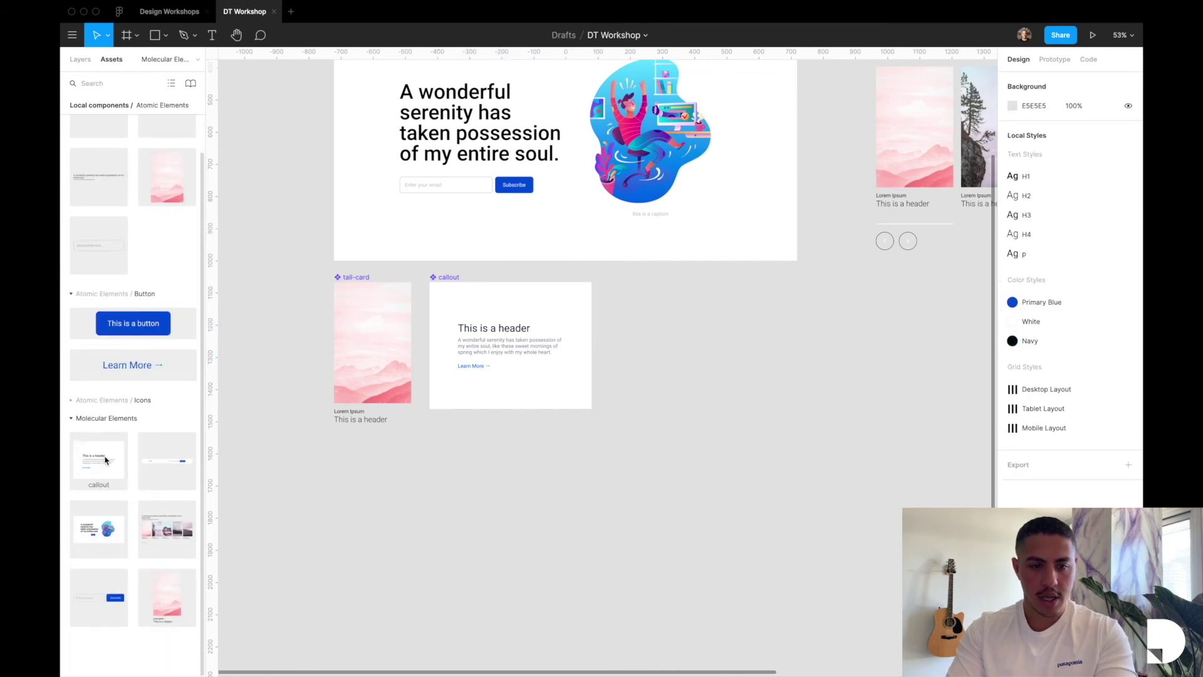
click(90, 61)
click(139, 163)
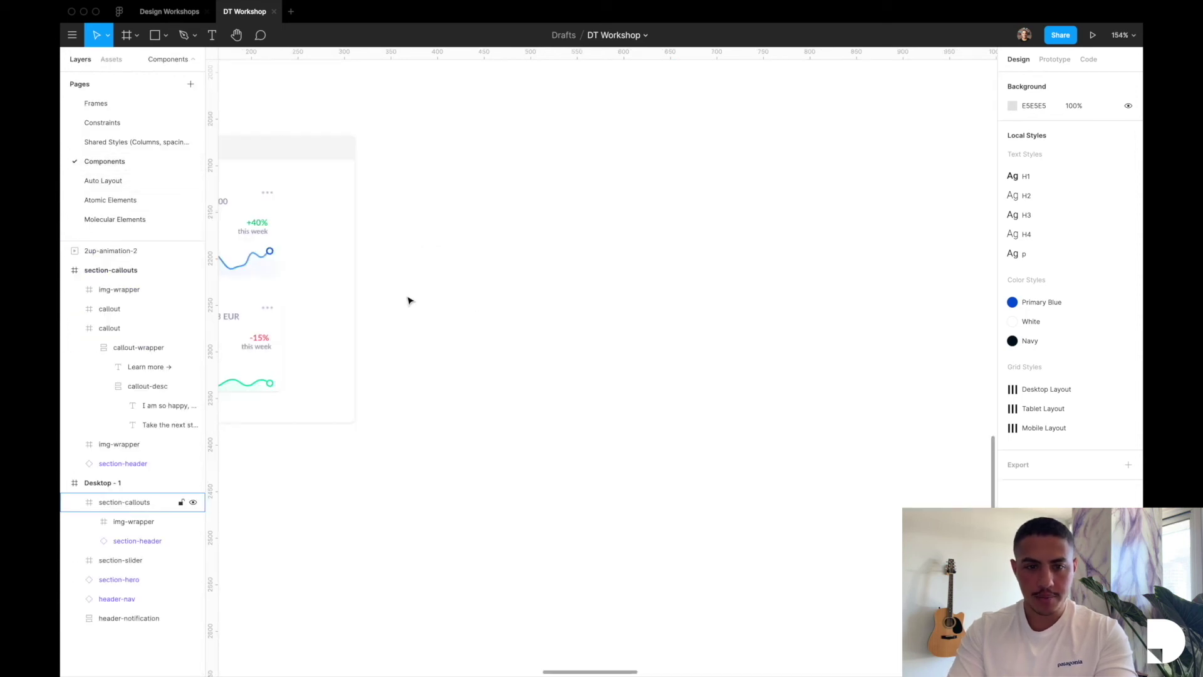
scroll(408, 300, down, 5)
scroll(384, 290, left, 3)
double_click(384, 290)
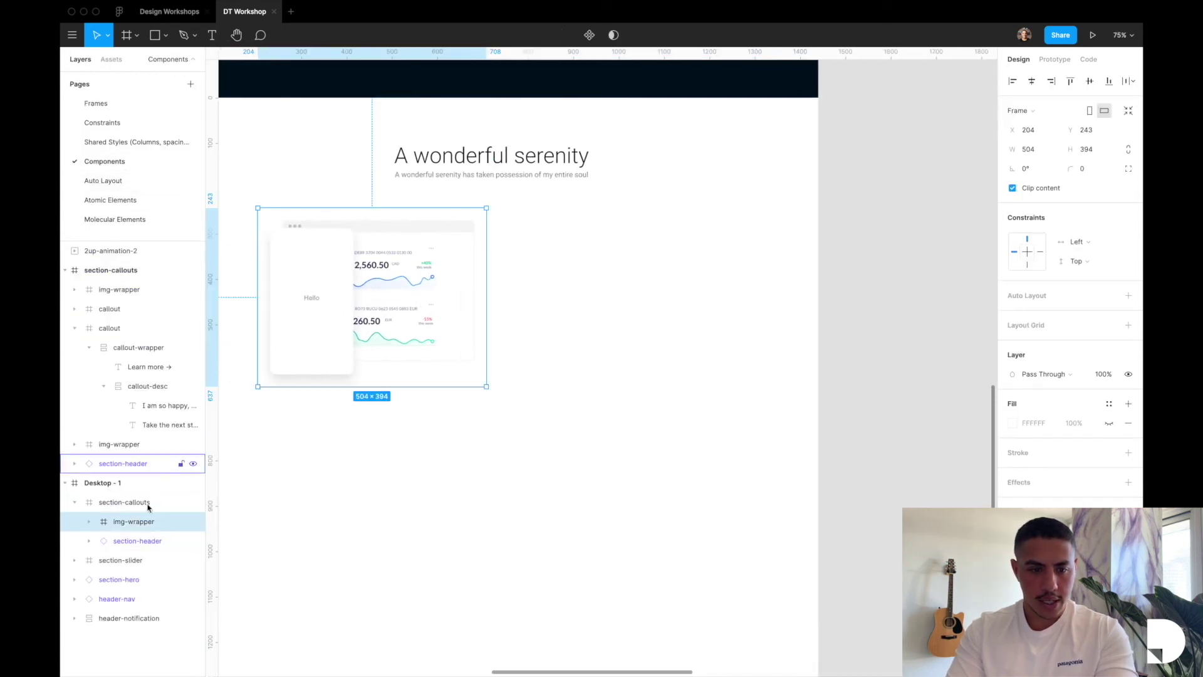
click(111, 58)
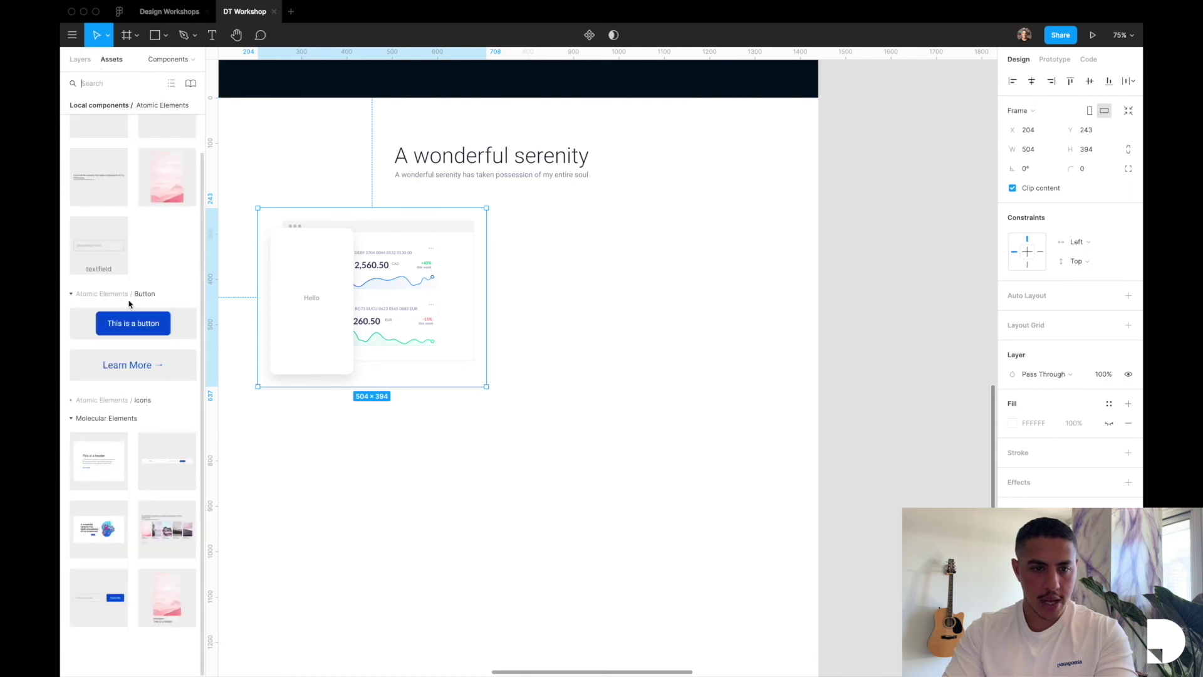
drag(103, 459, 598, 273)
key(ctrl+g)
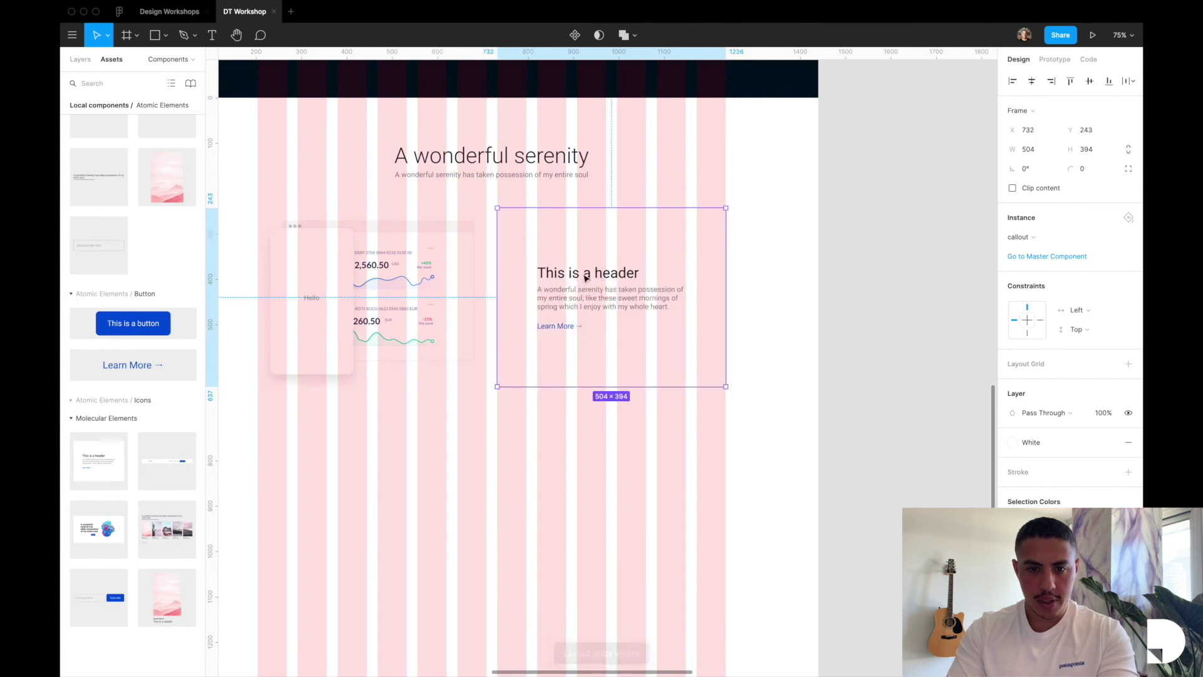
Duplicate img-wrapper and the callout instance as a second row at Y 669 in section-callouts, and swap their horizontal positions
click(88, 60)
click(902, 356)
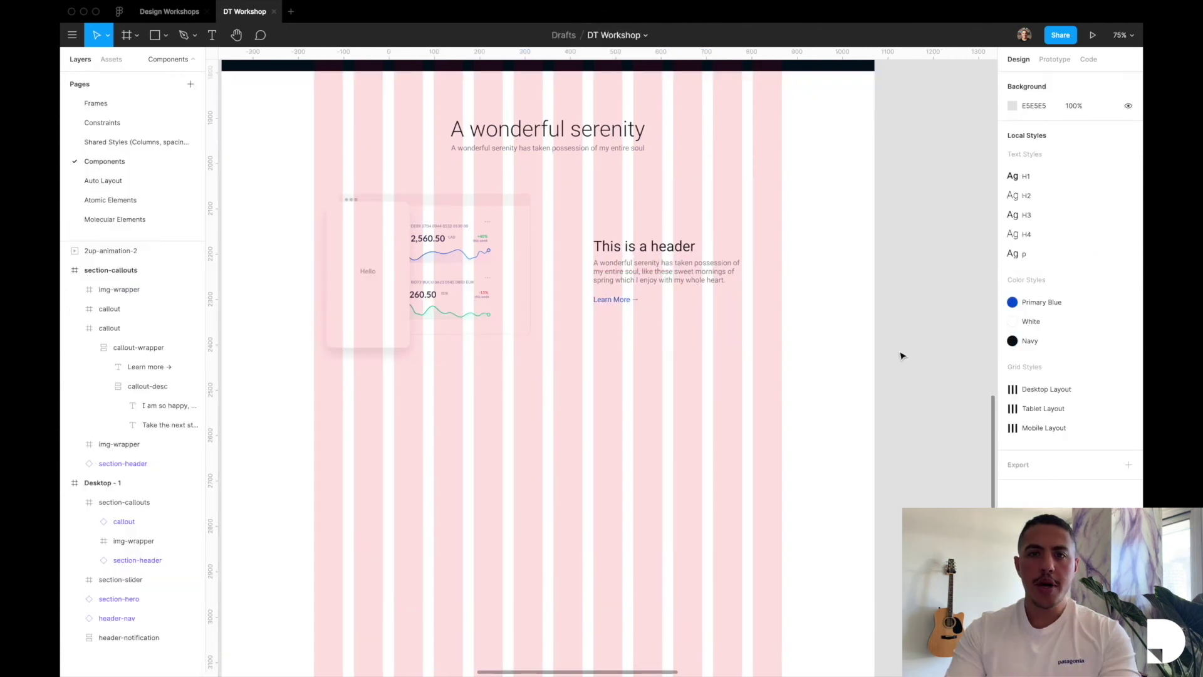
click(599, 283)
shift+click(472, 269)
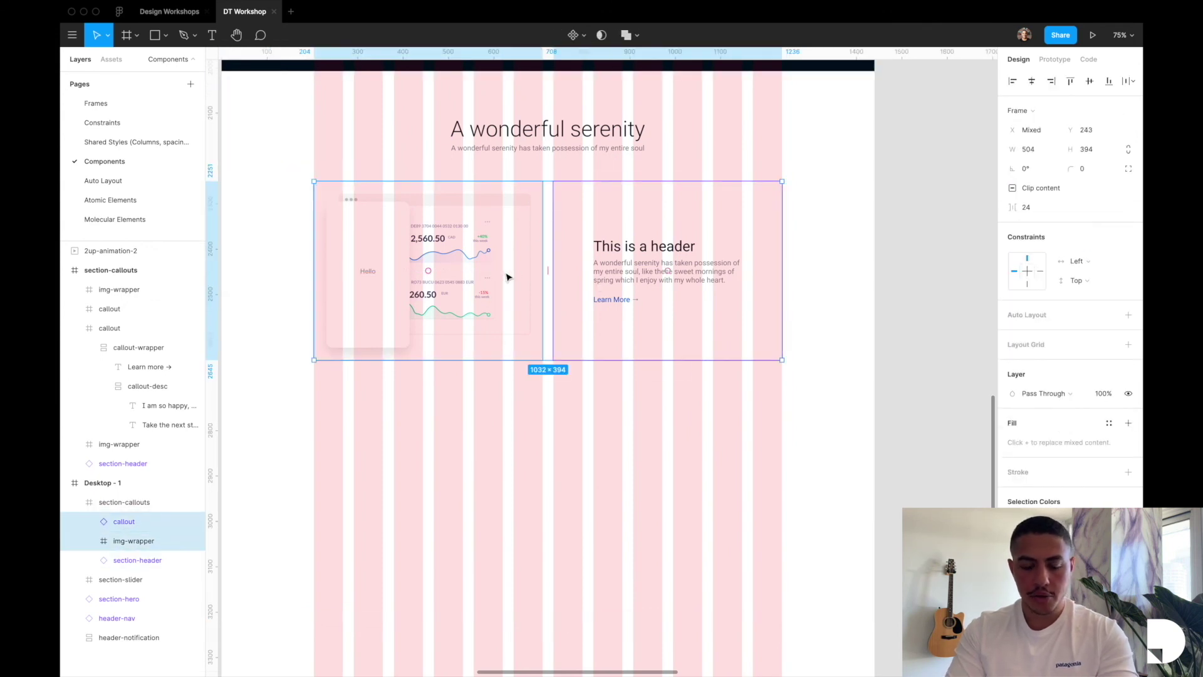
drag(506, 332, 500, 455)
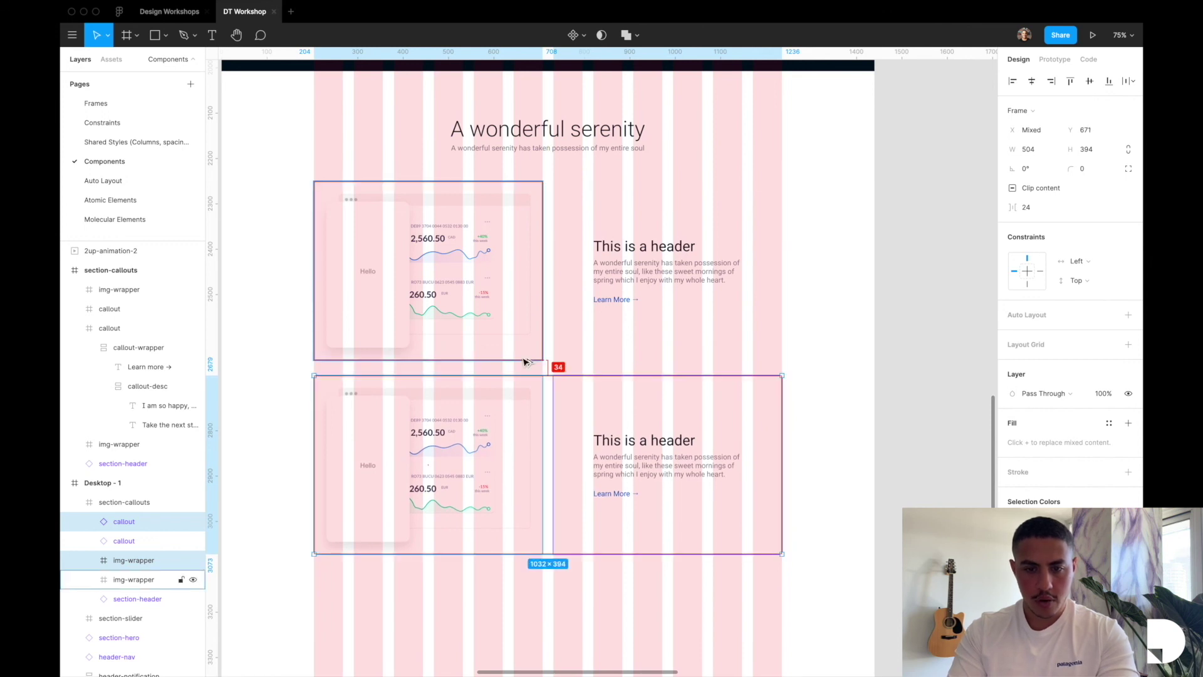
key(Up)
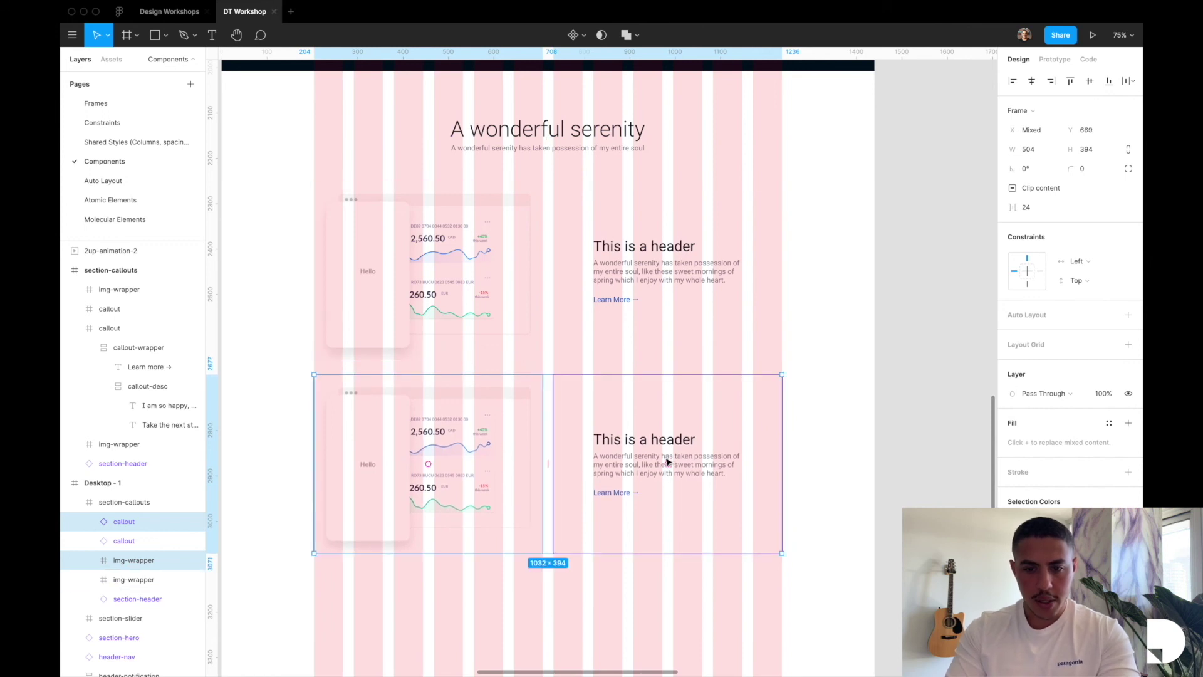
drag(669, 467, 457, 467)
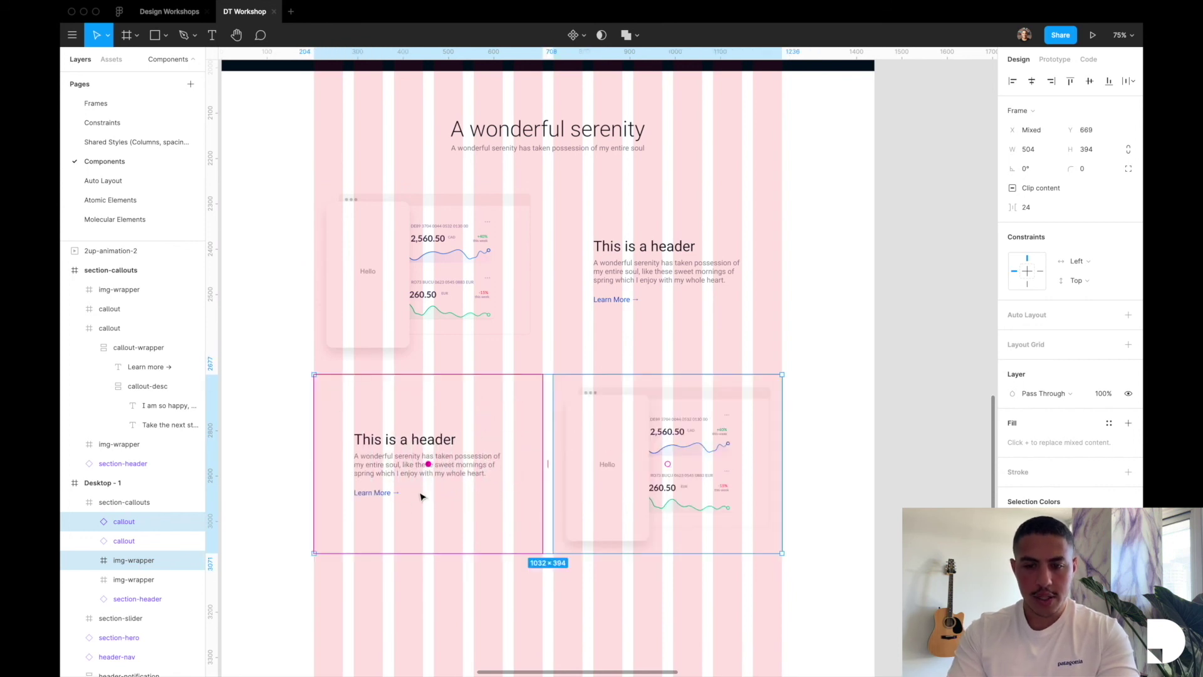
Cut the 2up-animation-2 GIF from the canvas and paste it into the img-wrapper of the second row
scroll(433, 466, down, 3)
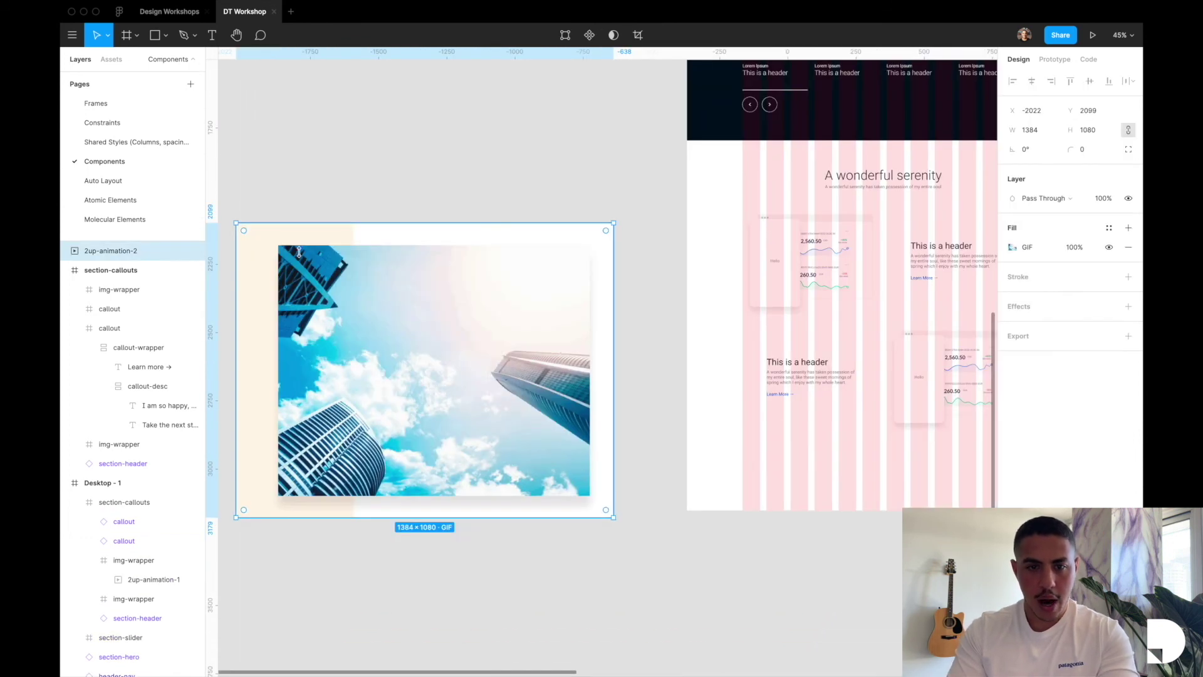
key(Delete)
scroll(585, 340, up, 3)
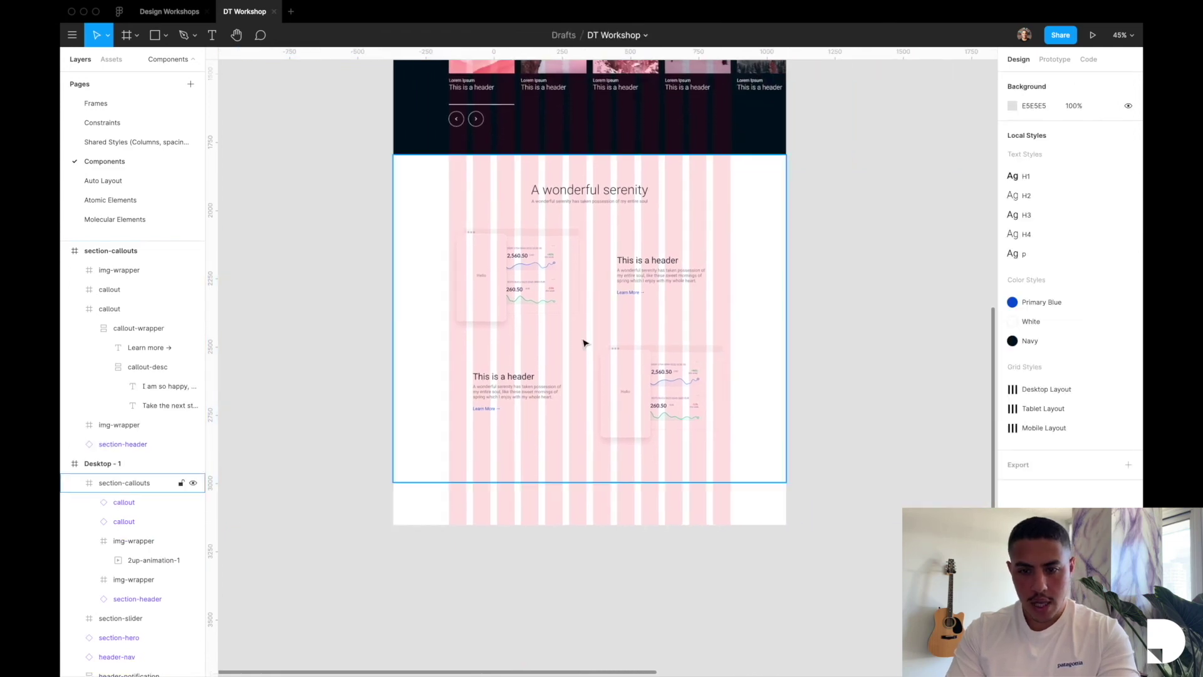
click(692, 397)
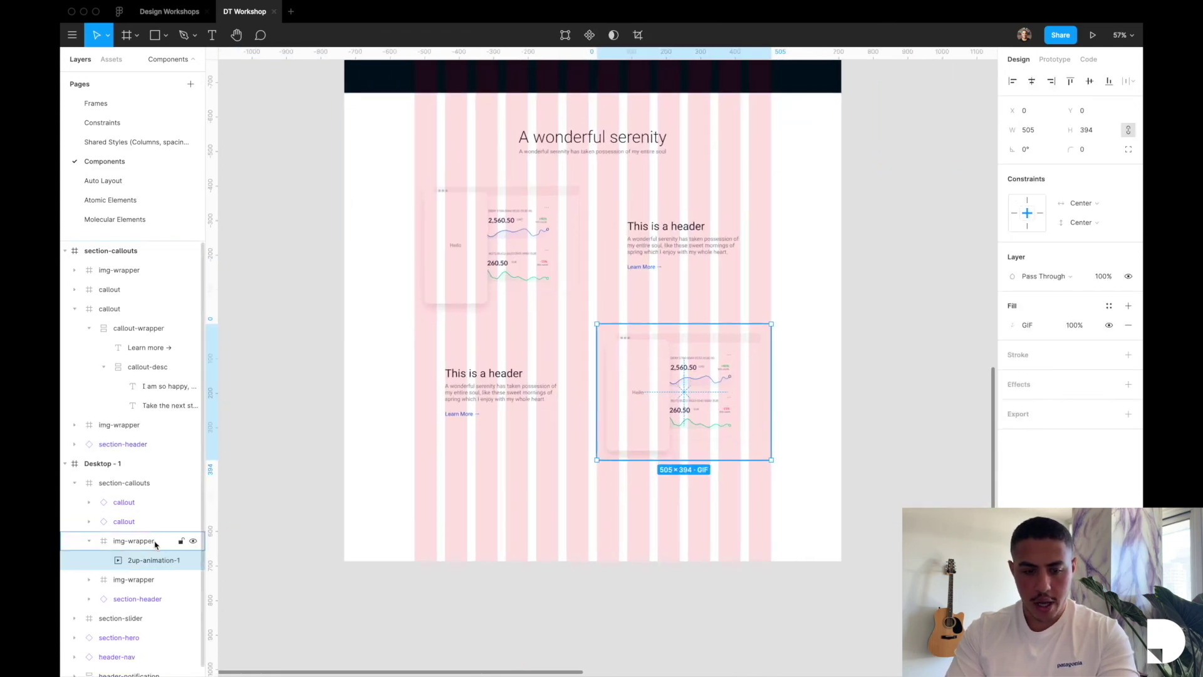
key(super+v)
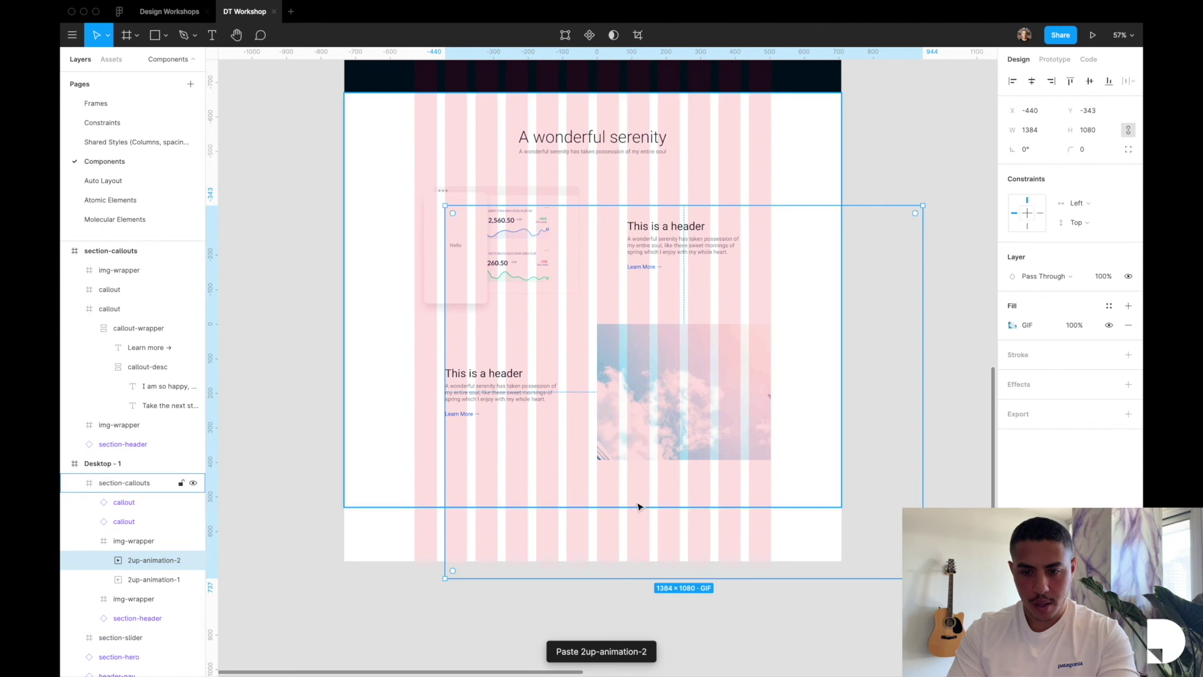
Resize 2up-animation-2 to 504 × 394 so it fills the img-wrapper, and set its horizontal and vertical constraints to Center
drag(660, 580, 667, 460)
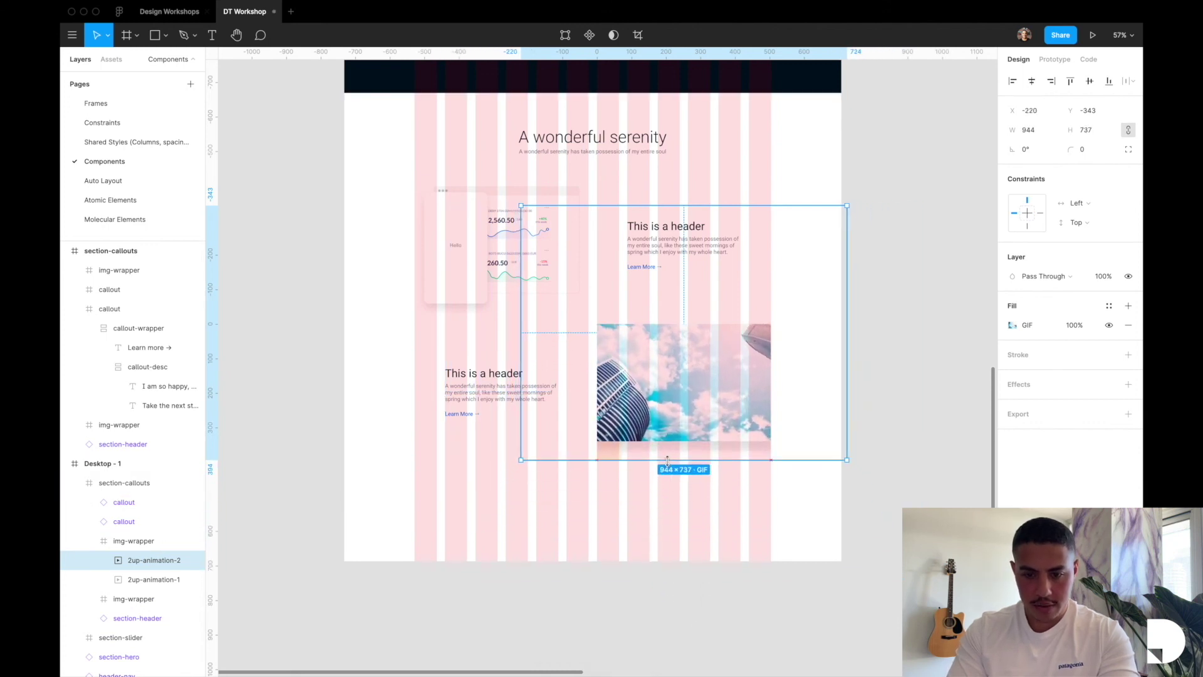
drag(678, 205, 678, 322)
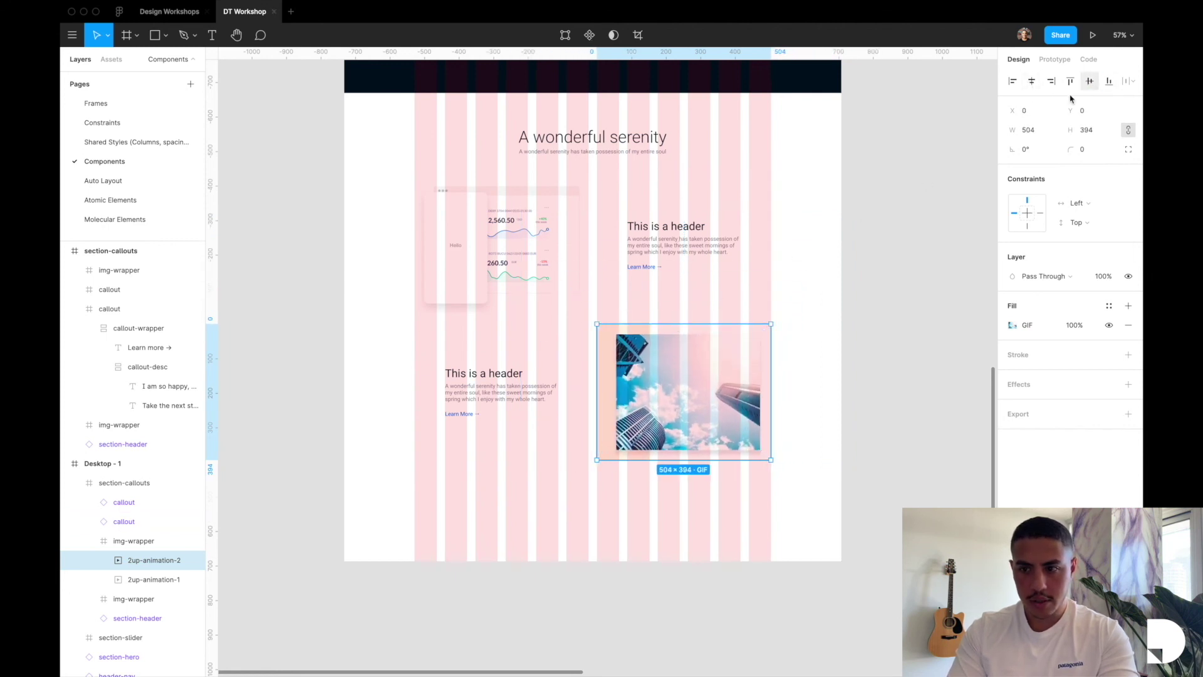
click(1076, 203)
click(1077, 244)
click(1078, 223)
click(1079, 264)
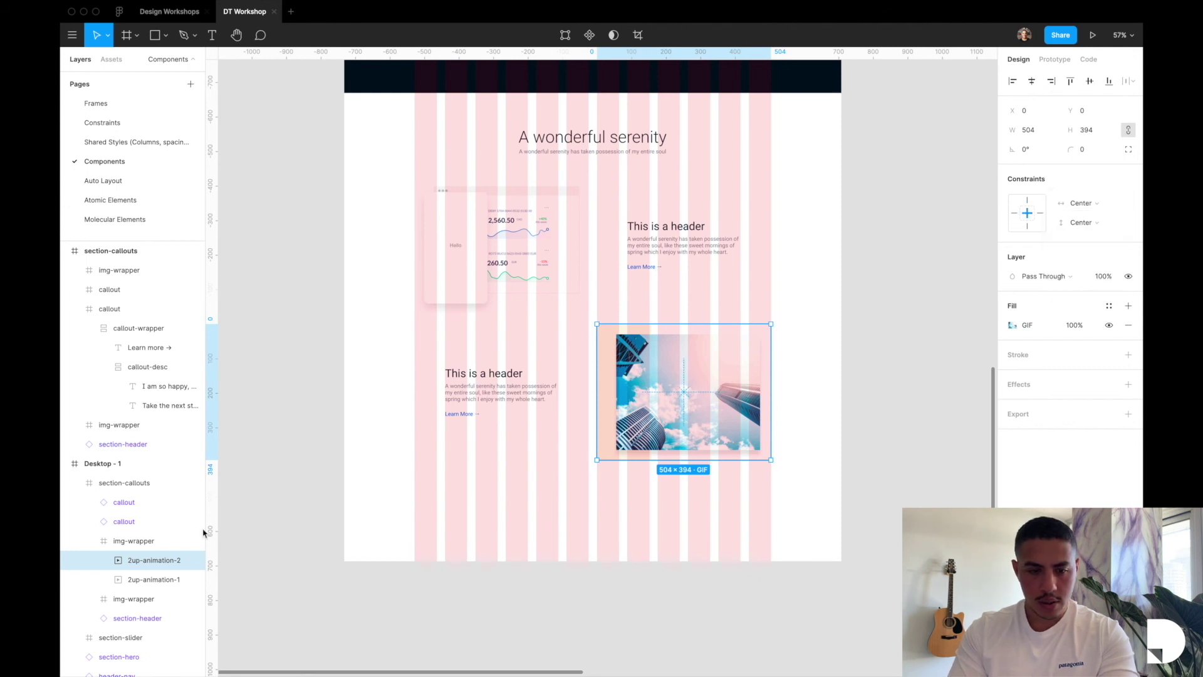
Delete 2up-animation-1 from the second row's img-wrapper and hide the layout grids
click(152, 587)
key(Delete)
click(90, 540)
click(134, 541)
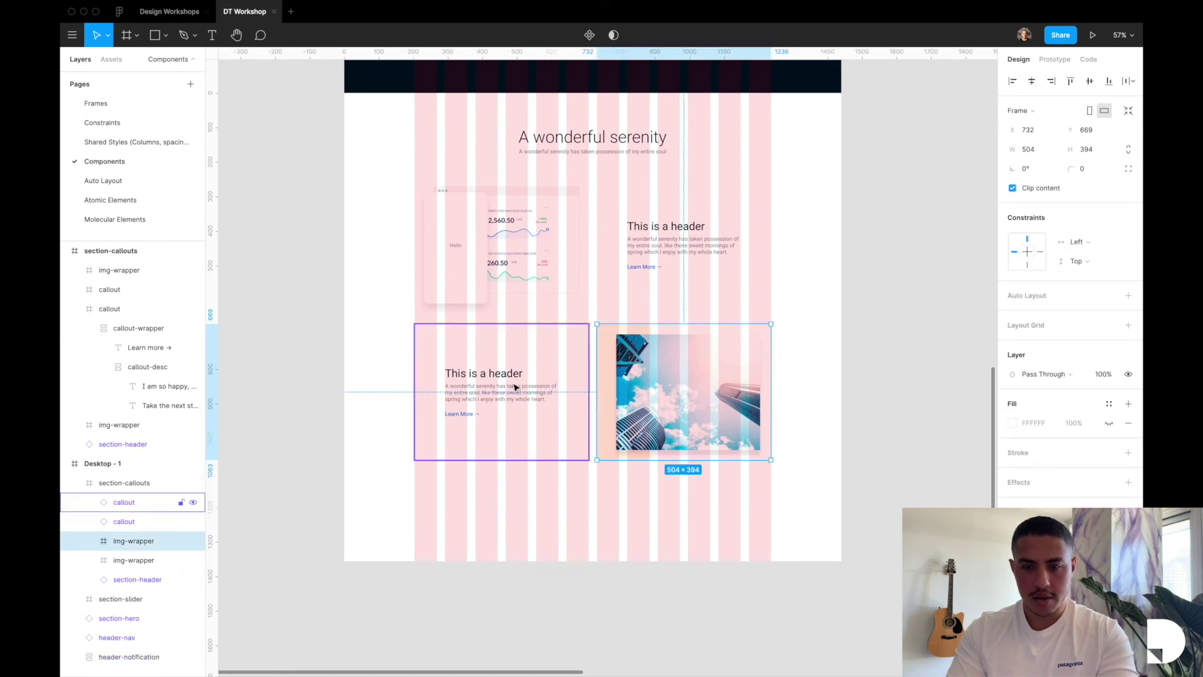
key(ctrl+g)
scroll(514, 386, up, 2)
click(600, 393)
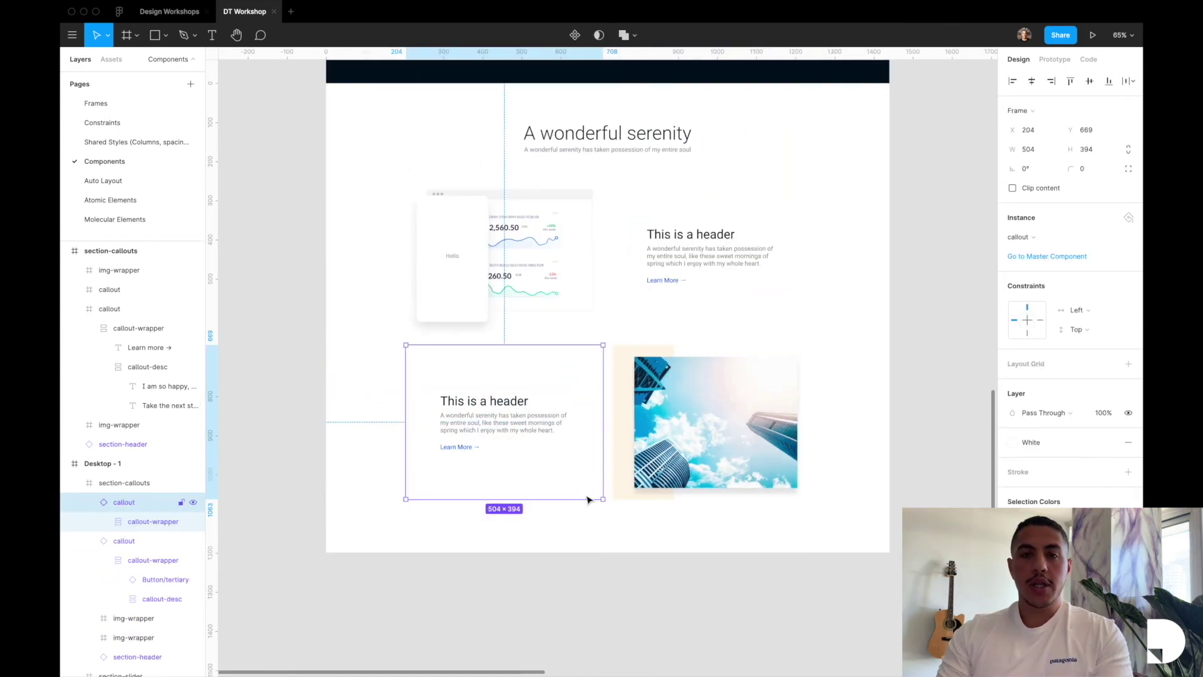
click(642, 601)
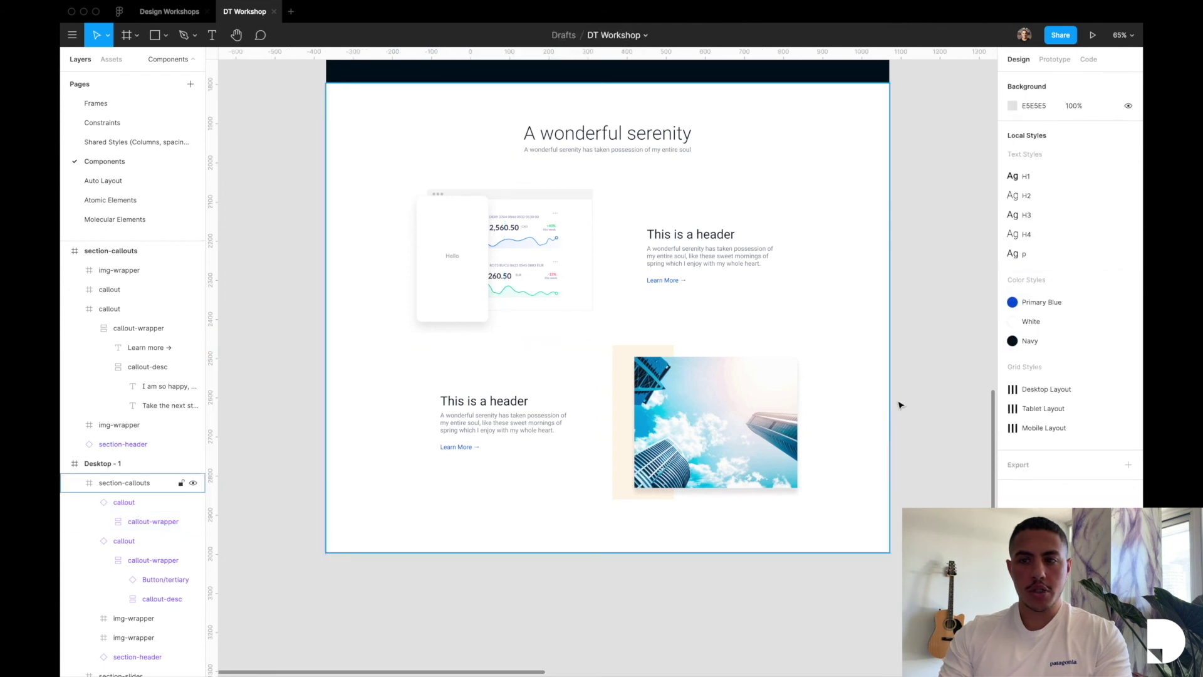
Present the prototype and review the whole page from the banner notification down to the animated callouts section
click(1093, 37)
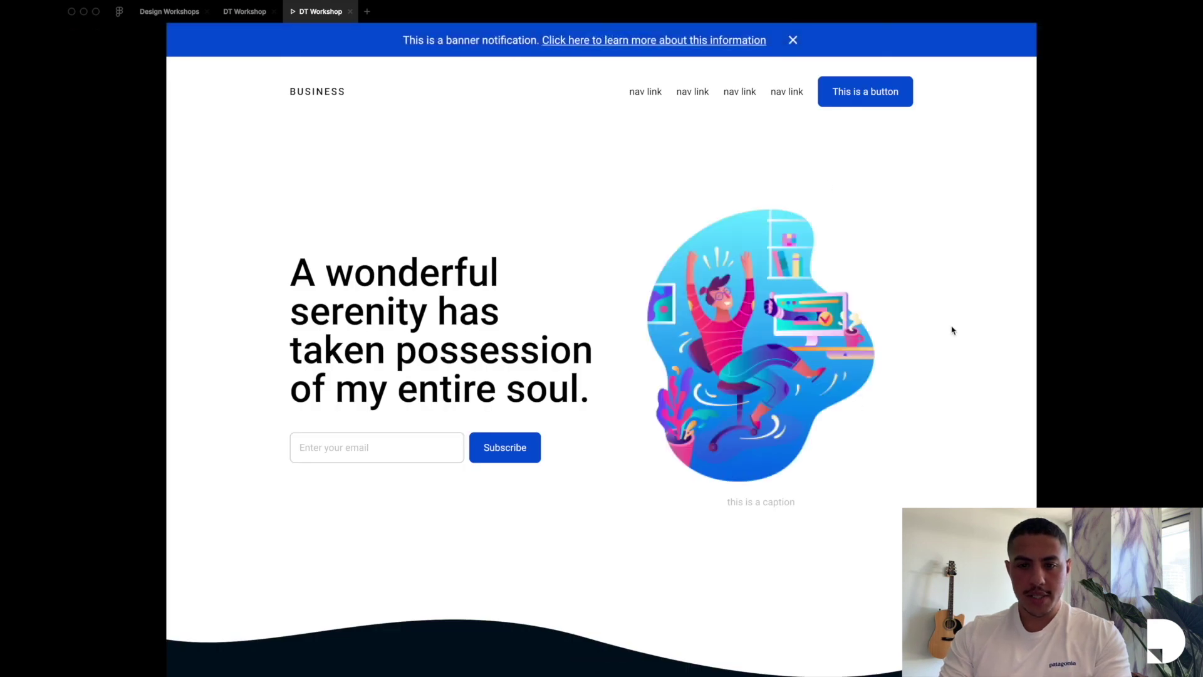
scroll(952, 330, down, 5)
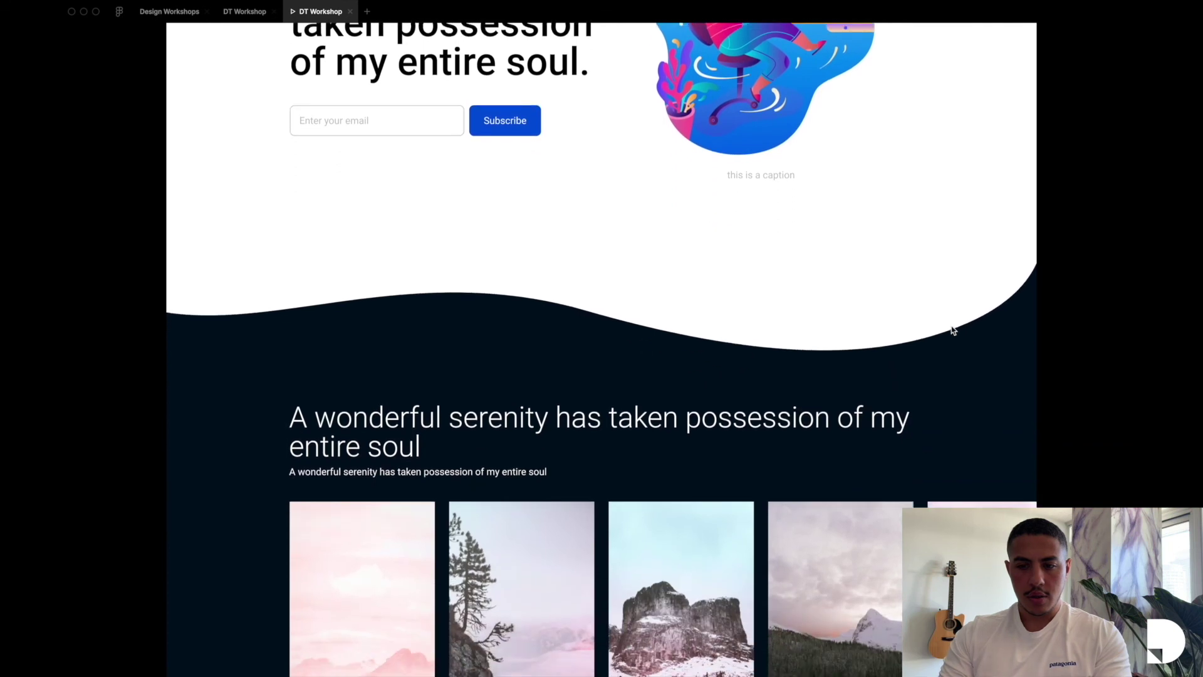
scroll(952, 330, down, 4)
scroll(832, 486, down, 8)
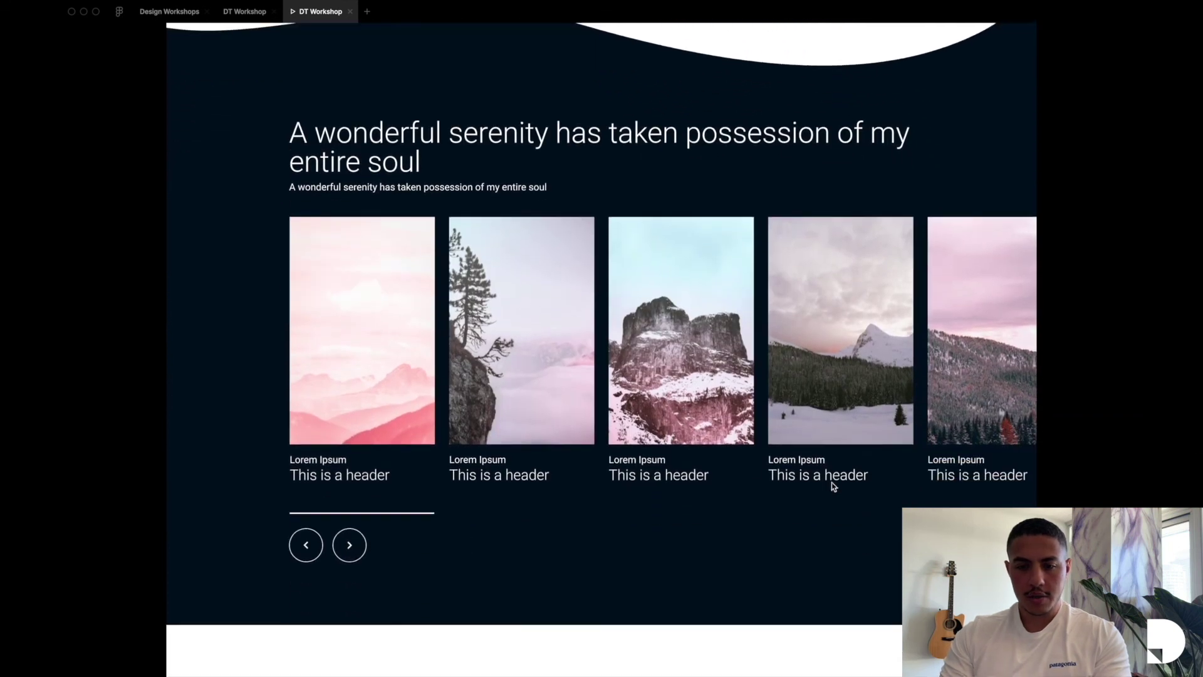
scroll(832, 486, down, 2)
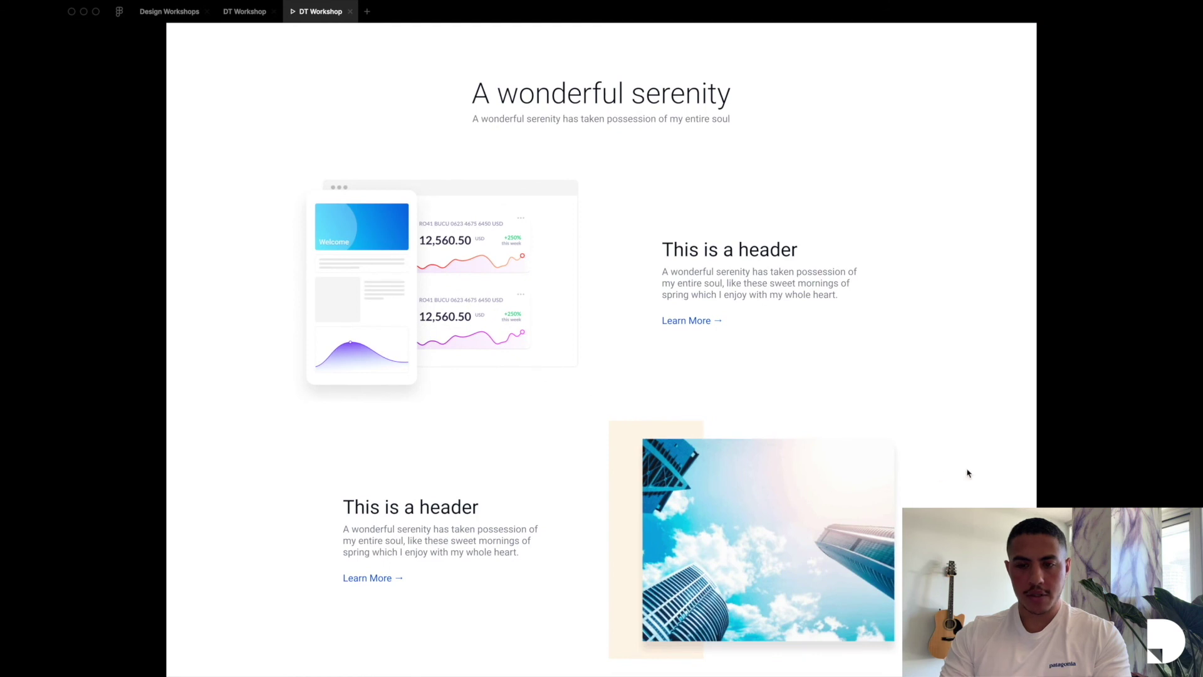
scroll(968, 473, down, 1)
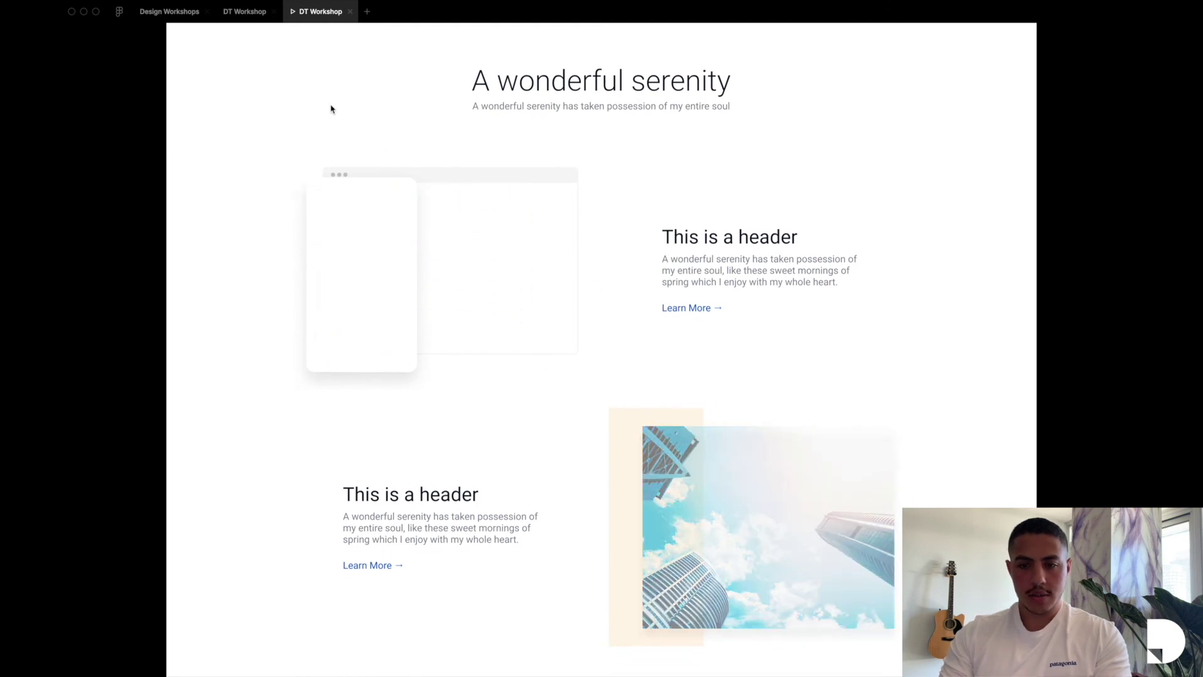
Return to the DT Workshop design file, hide the interface, and examine the first row's callout instance up close
click(247, 13)
key(super+backslash)
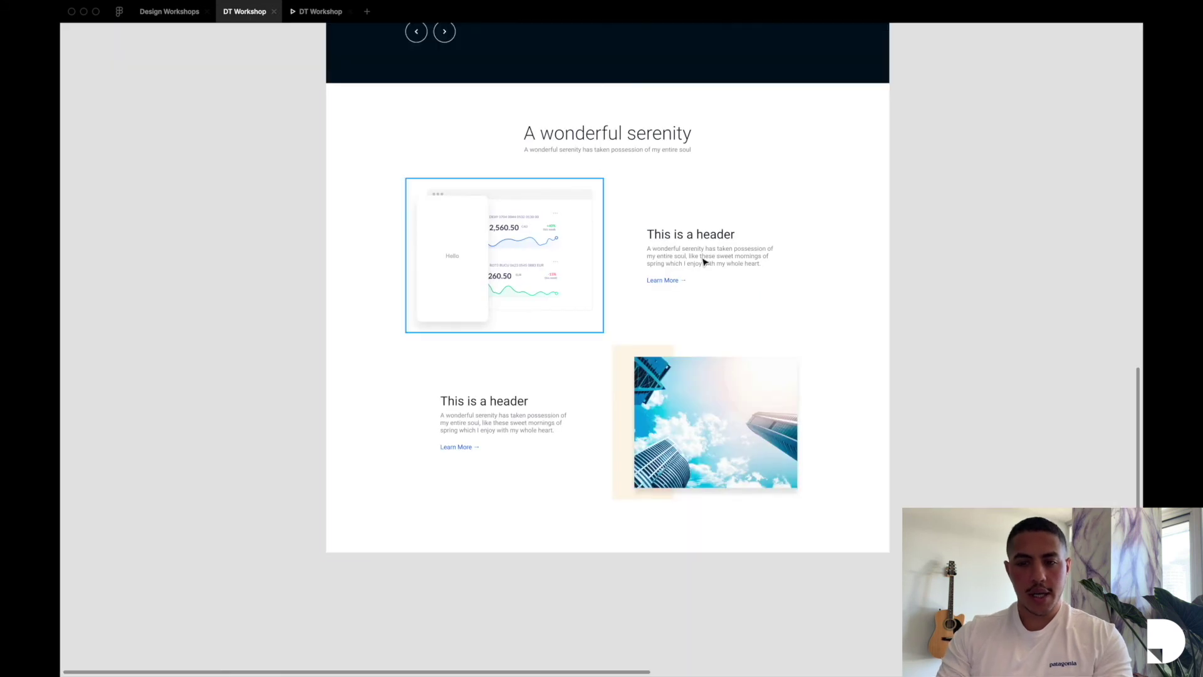
scroll(704, 262, up, 5)
click(687, 263)
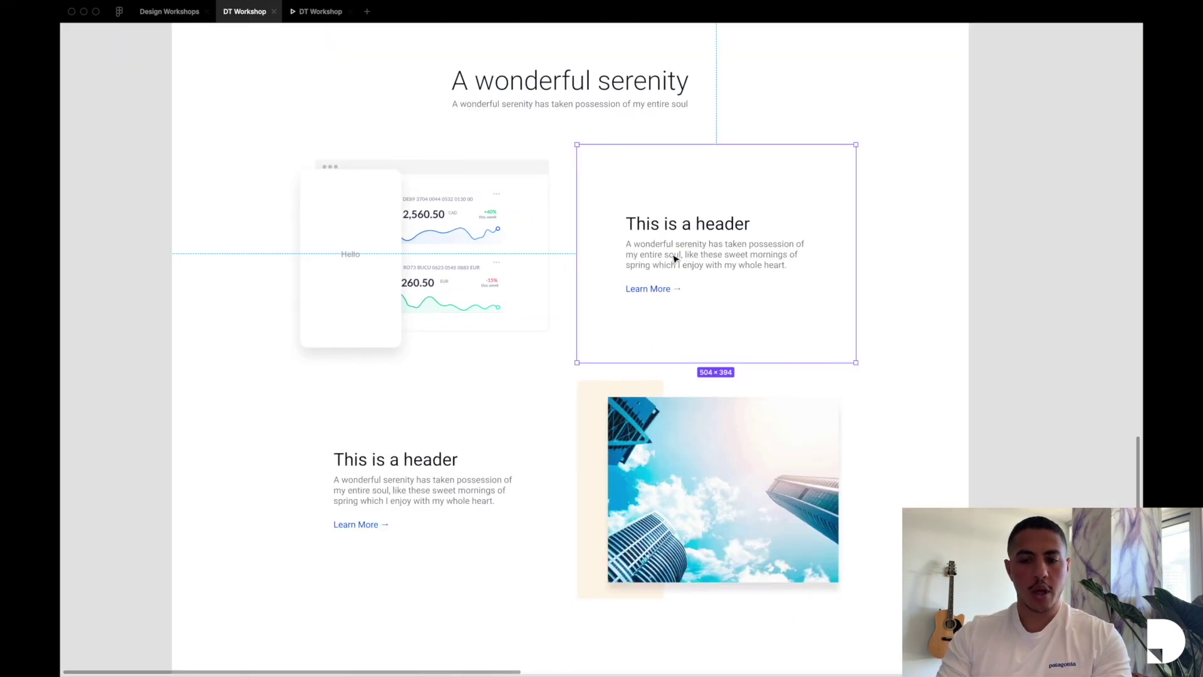
key(Escape)
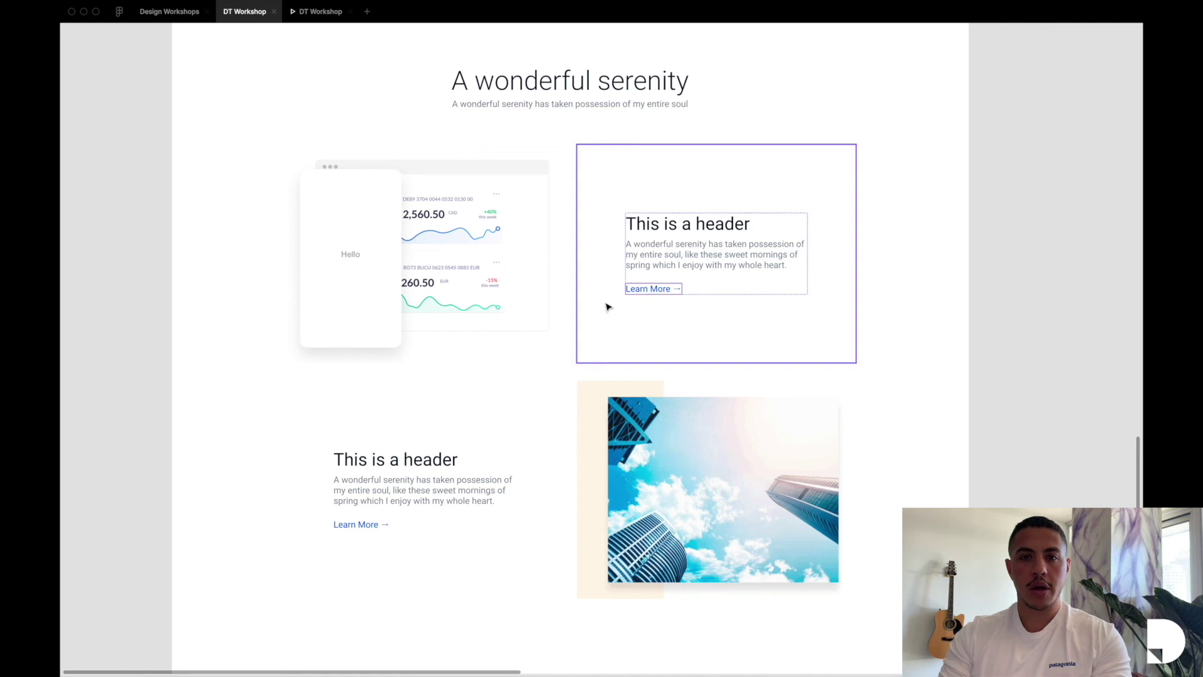